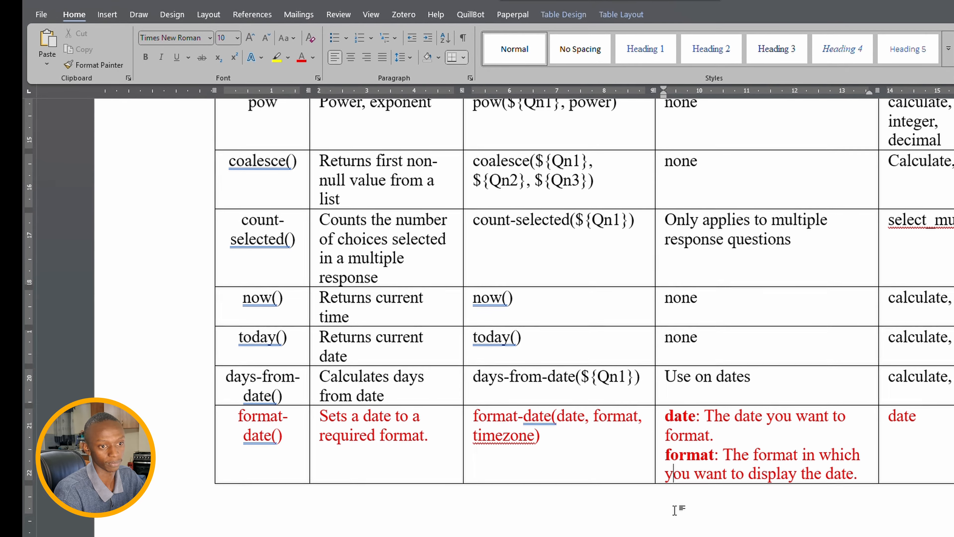
- Scroll the Word document down to the Logical Operations section and its if(condition, true, false) syntax
scroll(674, 509, down, 3)
scroll(677, 511, down, 10)
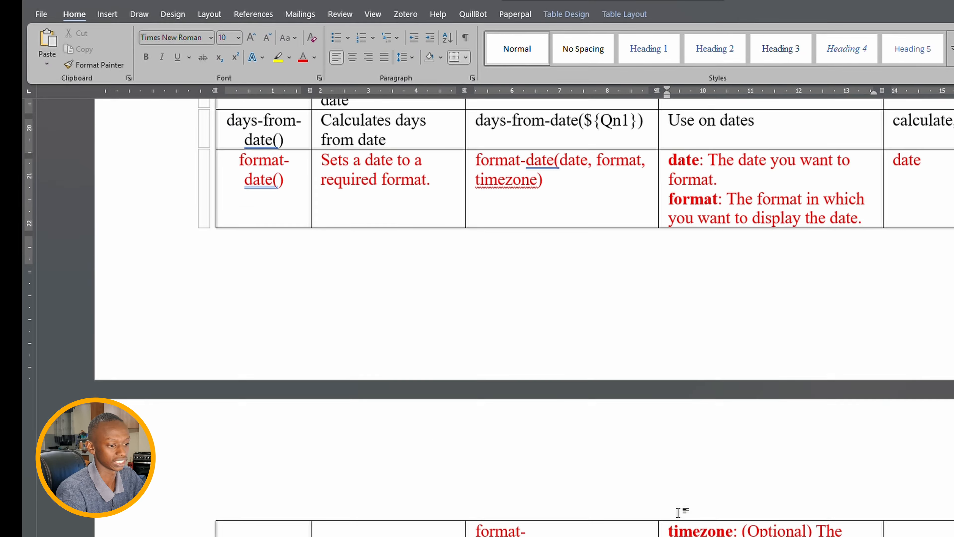
scroll(680, 514, down, 2)
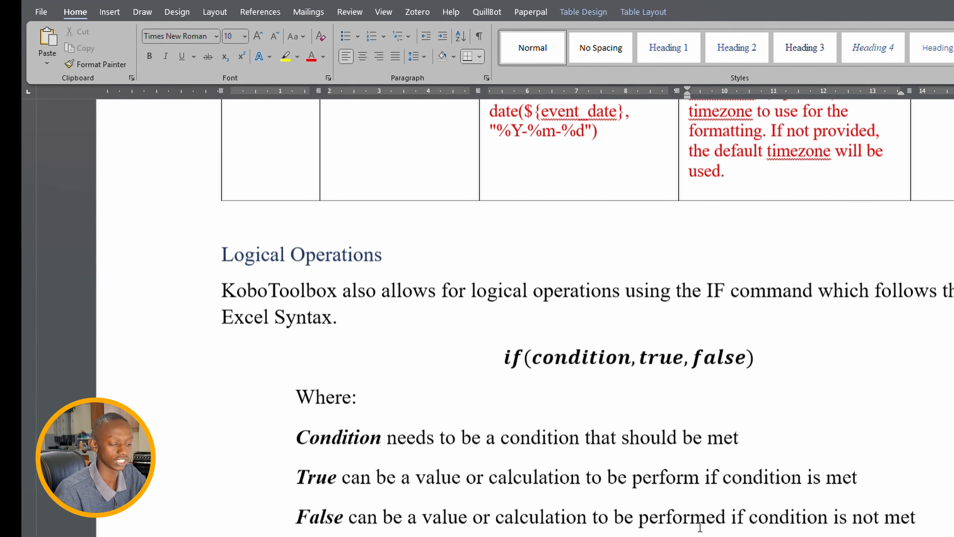
- Scroll through the seven numbered if() operator examples to the school assessment use case heading
scroll(701, 526, down, 6)
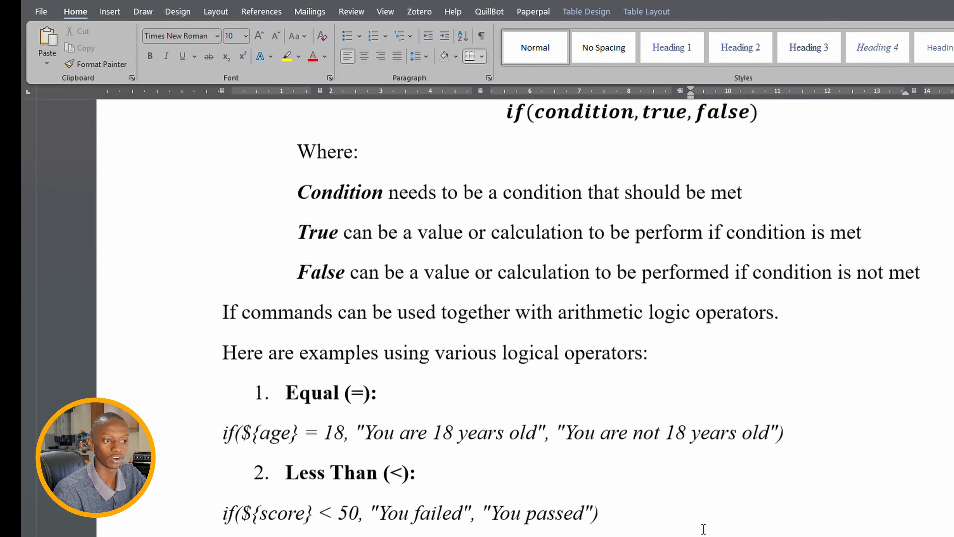
scroll(703, 528, down, 1)
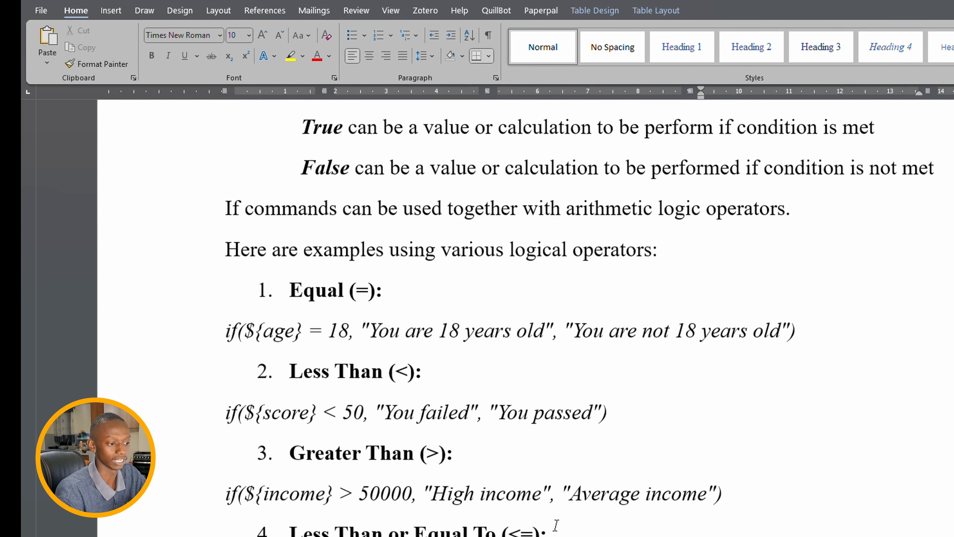
scroll(556, 524, down, 1)
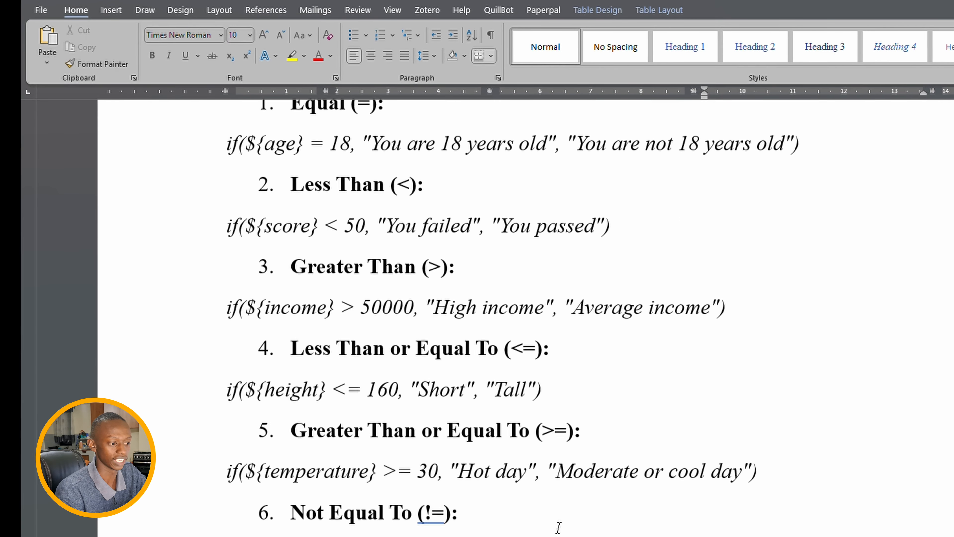
scroll(391, 534, down, 10)
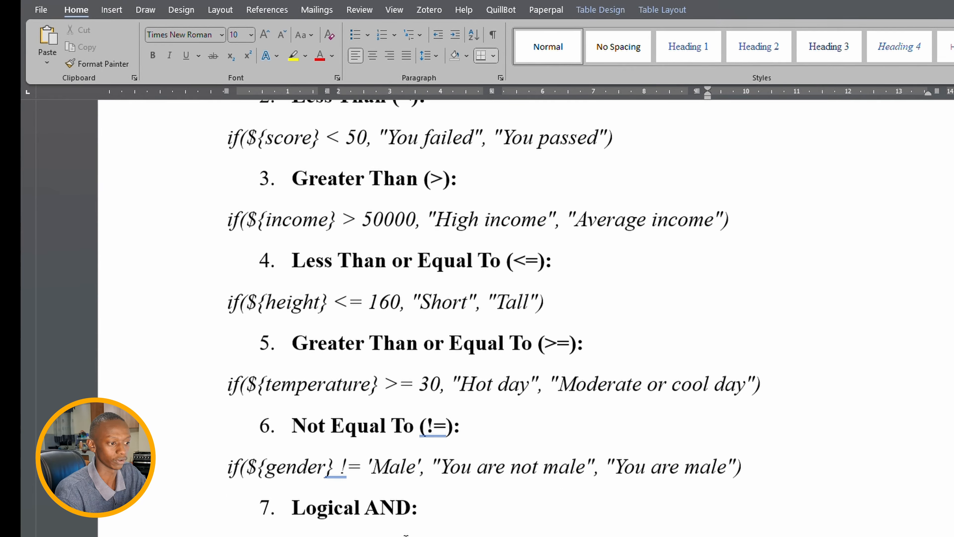
scroll(526, 282, down, 2)
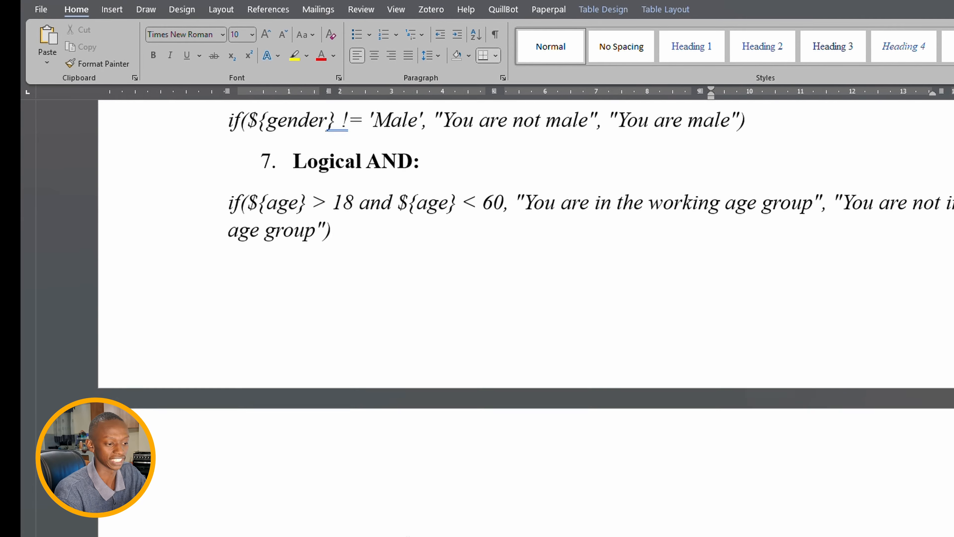
scroll(526, 282, up, 2)
scroll(526, 282, down, 1)
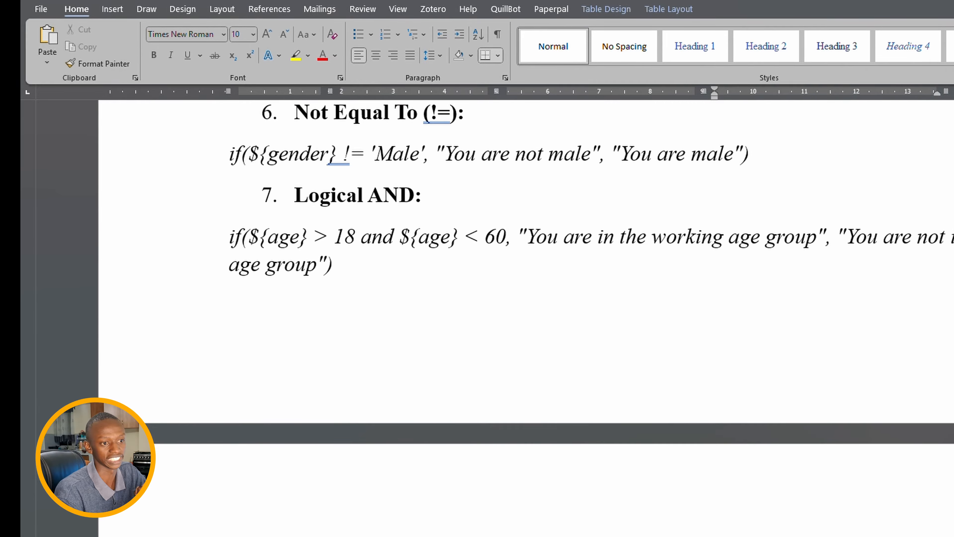
scroll(526, 301, down, 12)
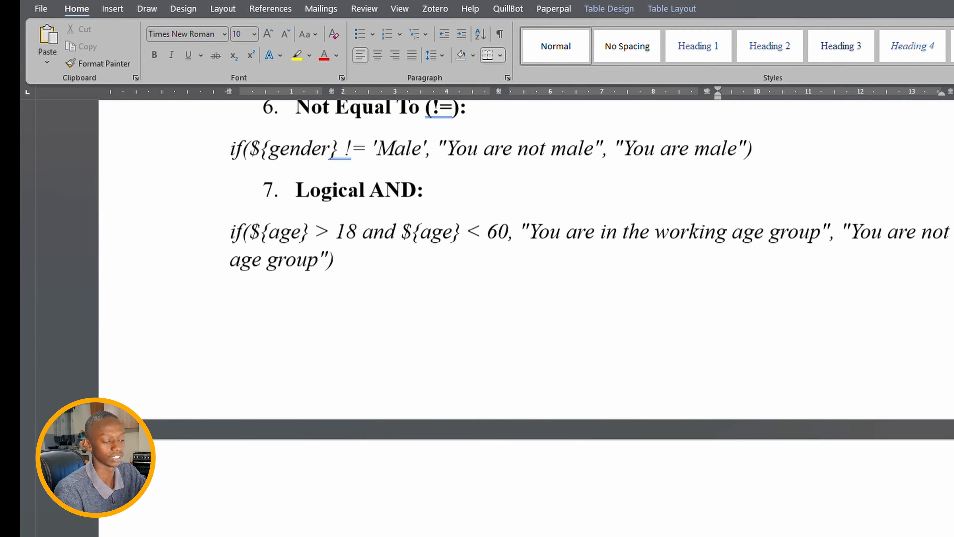
- Review the Simple Arithmetic total learners example, then switch to the Excel survey workbook
scroll(526, 301, down, 6)
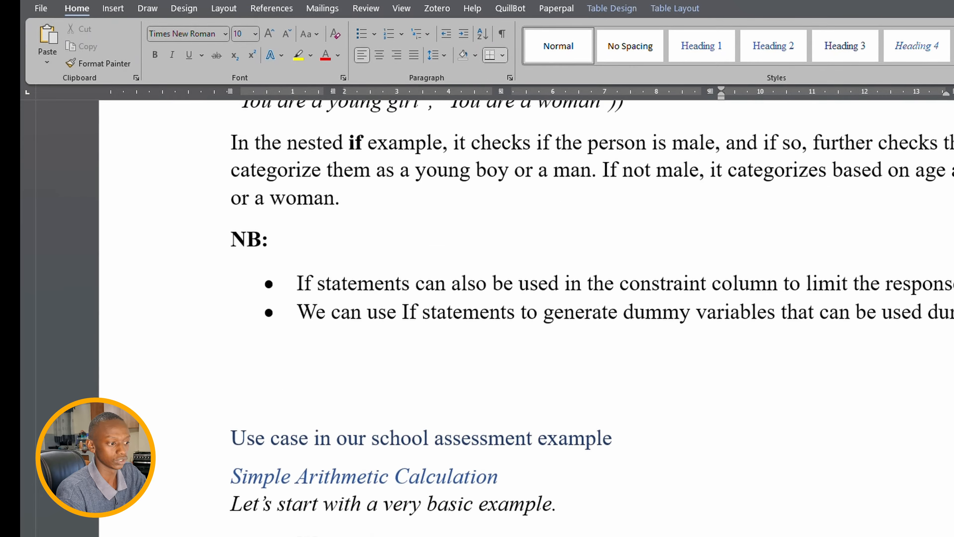
scroll(526, 301, up, 2)
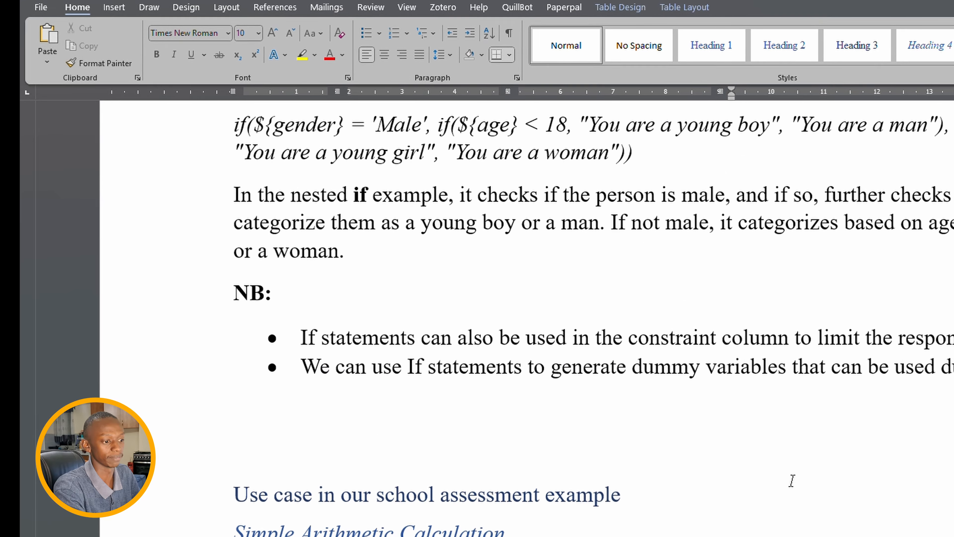
scroll(752, 426, down, 5)
scroll(755, 427, down, 3)
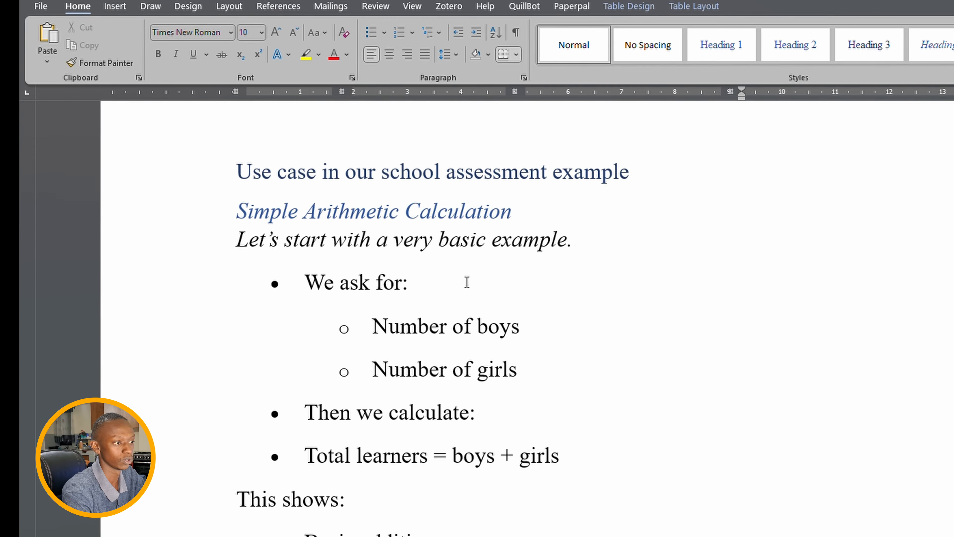
scroll(466, 280, down, 1)
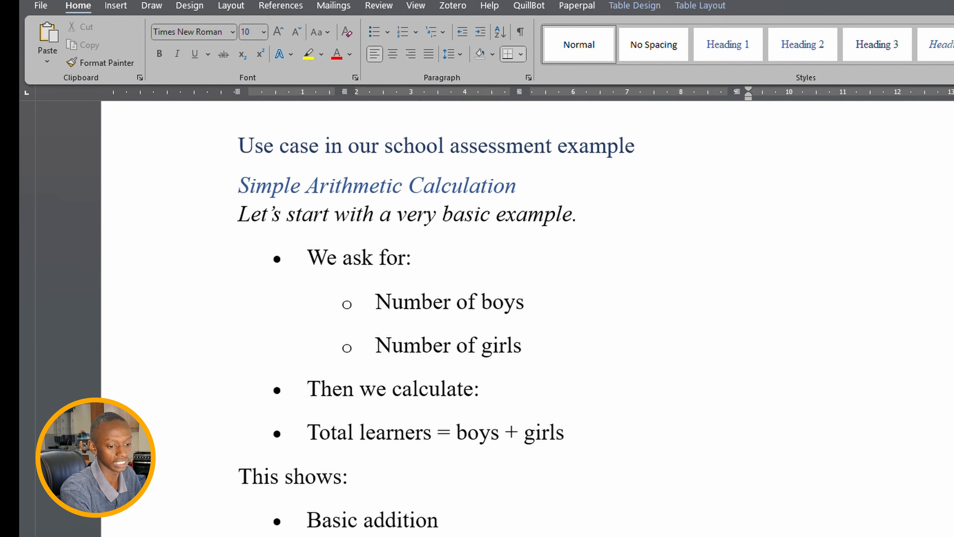
key(alt+Tab)
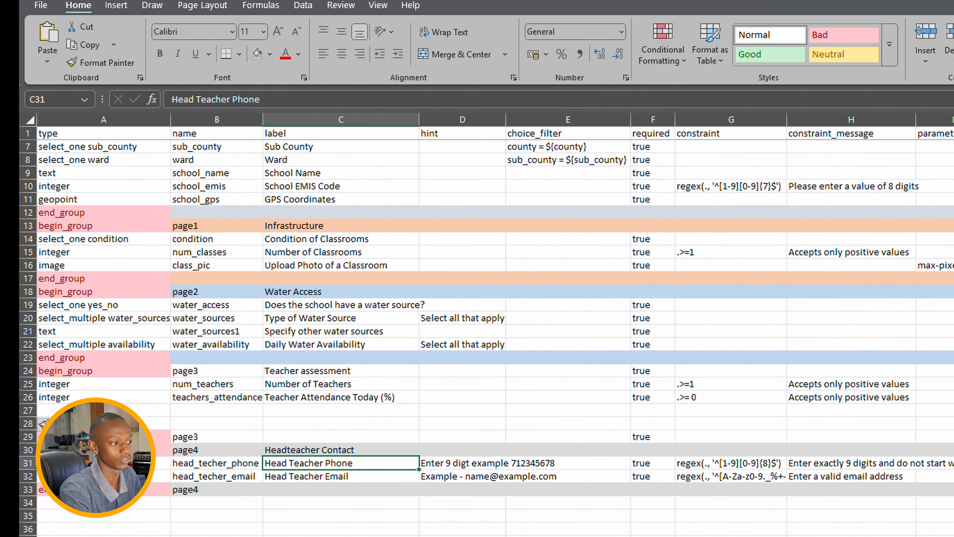
- Shrink the Excel window beside Word and widen it to show columns A through E
scroll(753, 258, up, 3)
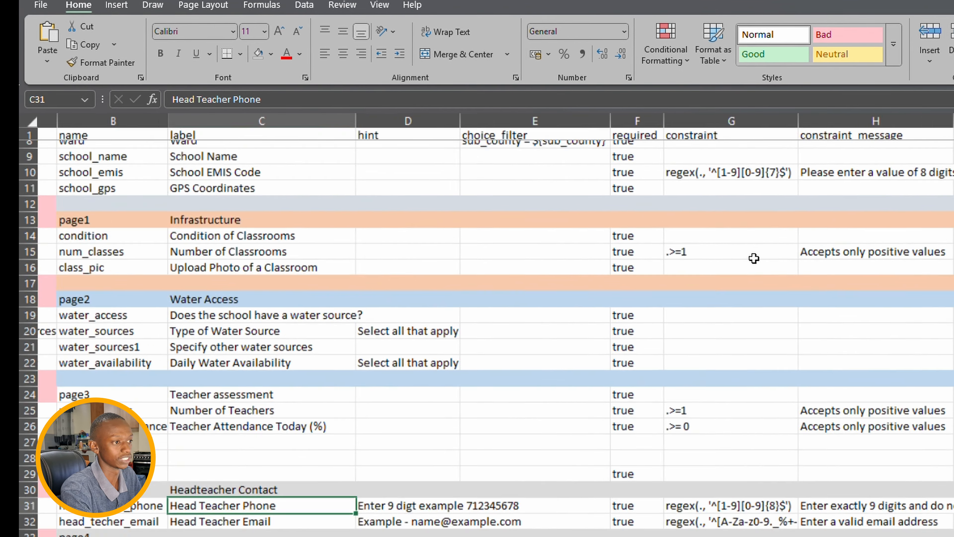
scroll(710, 267, left, 4)
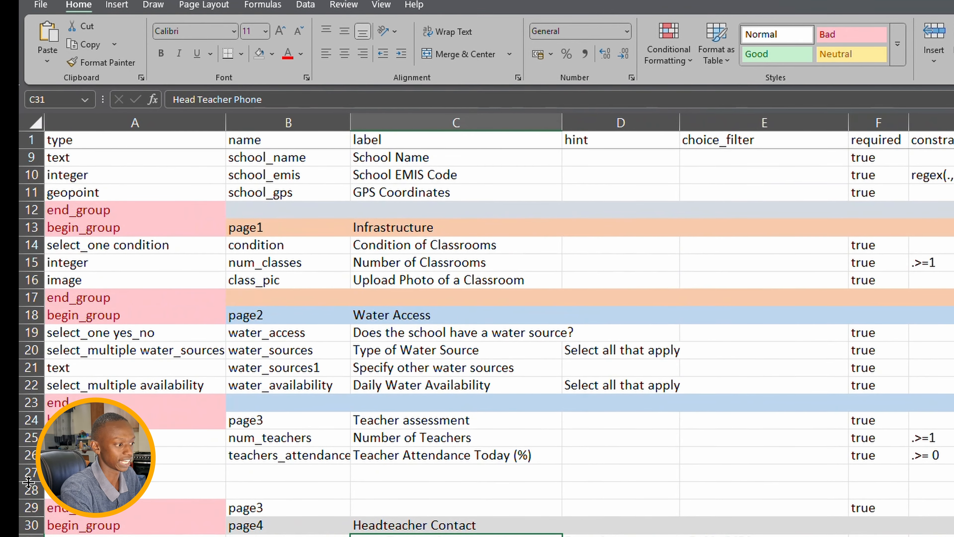
drag(30, 471, 29, 489)
scroll(798, 179, down, 1)
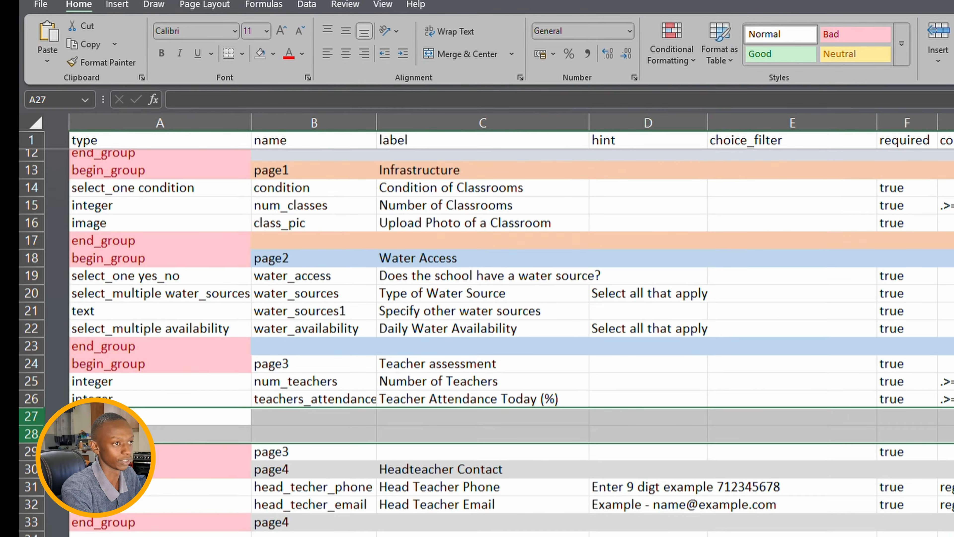
drag(939, 1, 432, 26)
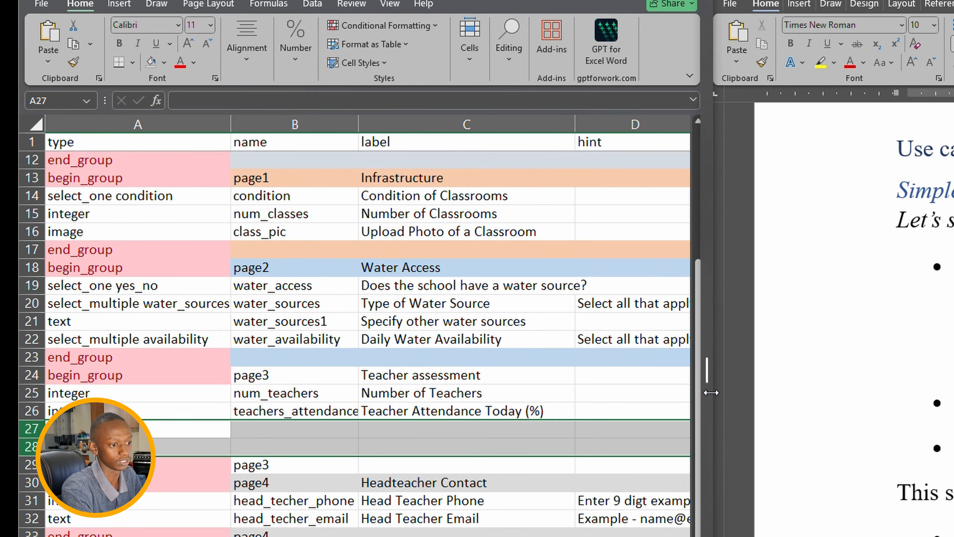
drag(714, 394, 862, 395)
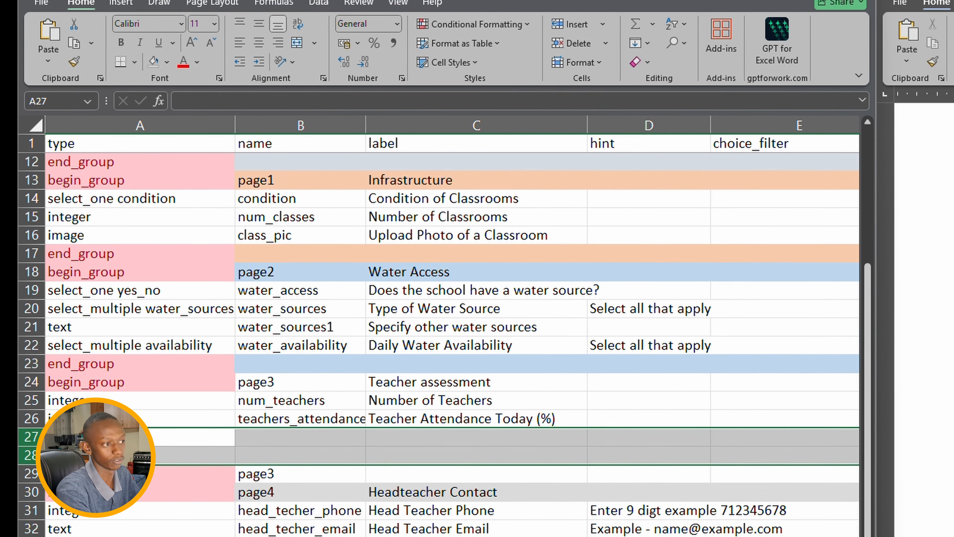
- Scroll back to the Water Access group and select the Type of Water Source label
scroll(488, 335, up, 2)
scroll(492, 335, up, 1)
scroll(492, 336, down, 1)
click(426, 420)
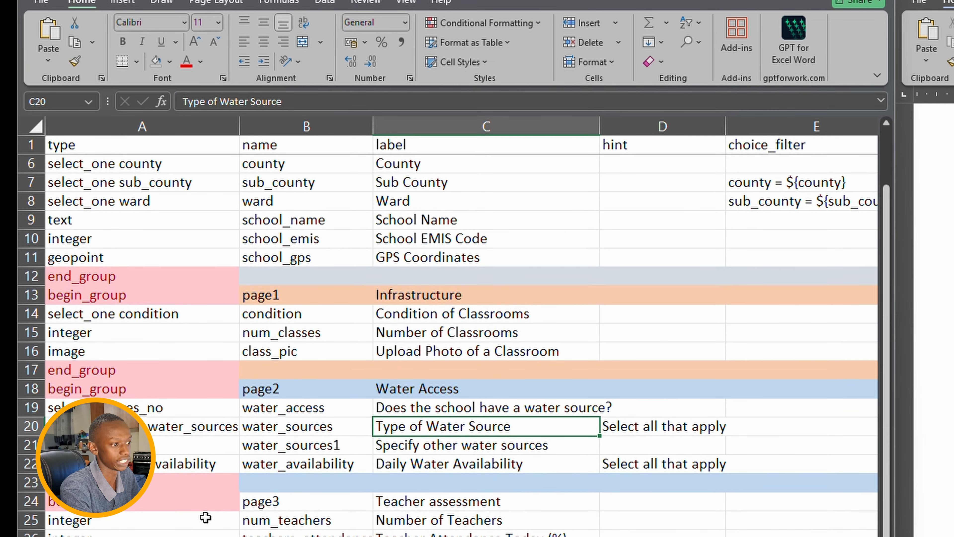
- Insert empty rows at row 24, ahead of the teacher group
click(29, 502)
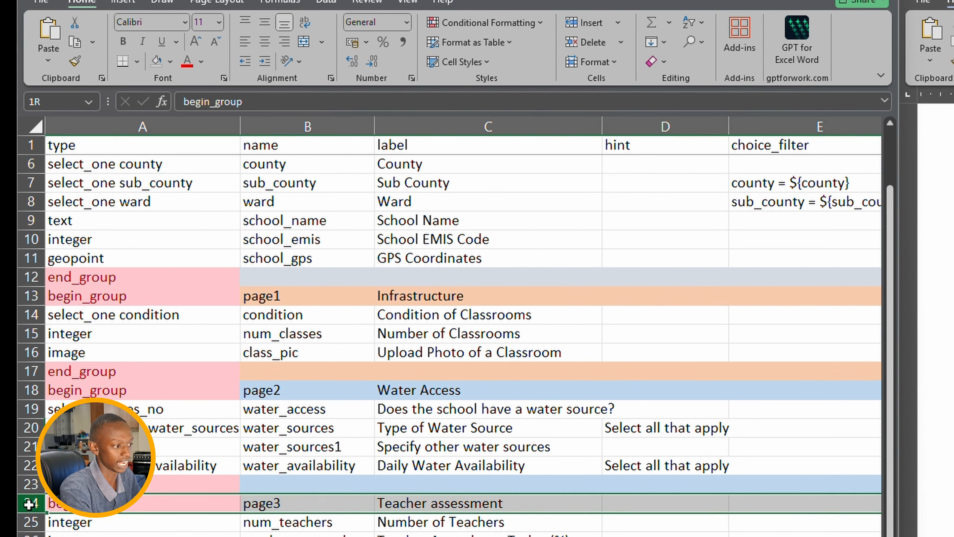
drag(29, 504, 28, 534)
key(Delete)
click(87, 505)
- Enter begin_group, page2a and Pupils in A24:C24, then type integer in A26
text(begin_group)
key(Tab)
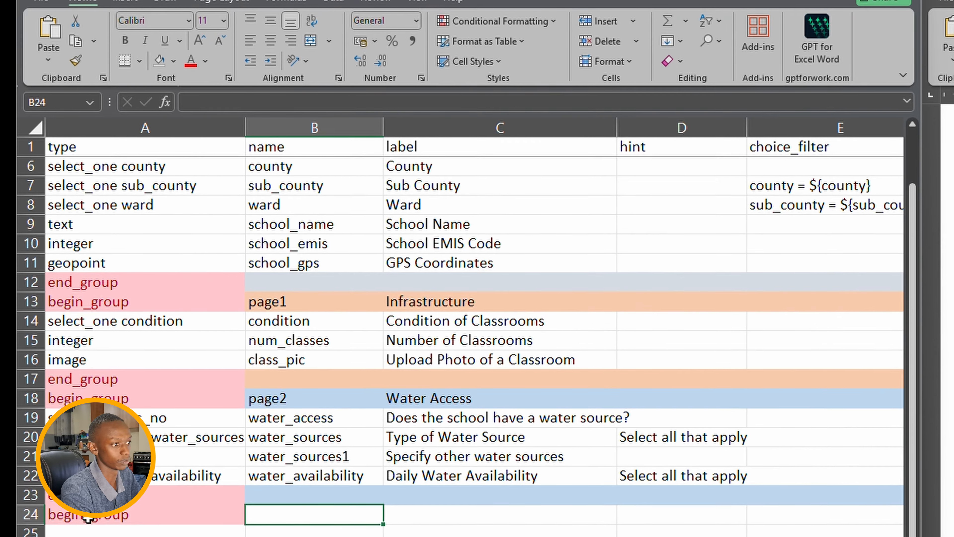
text(page)
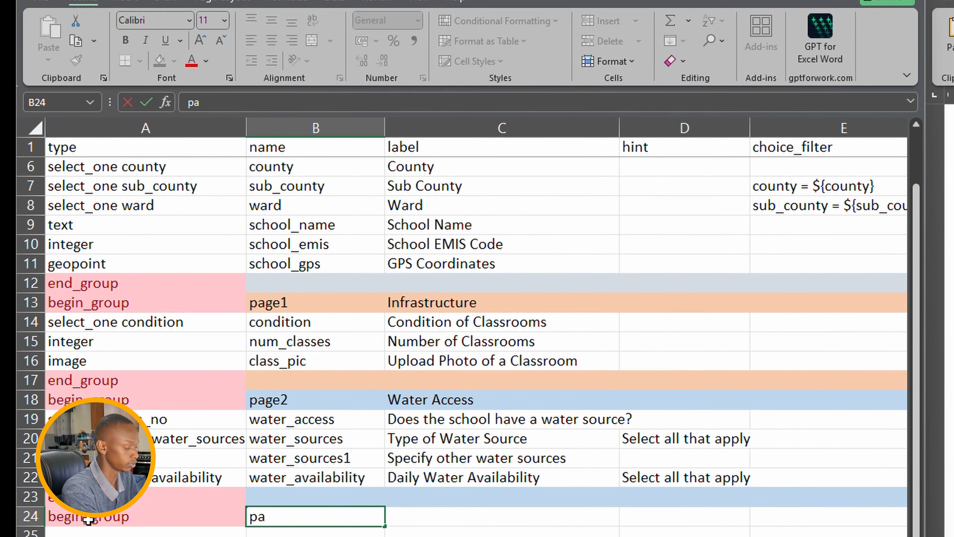
text(2a)
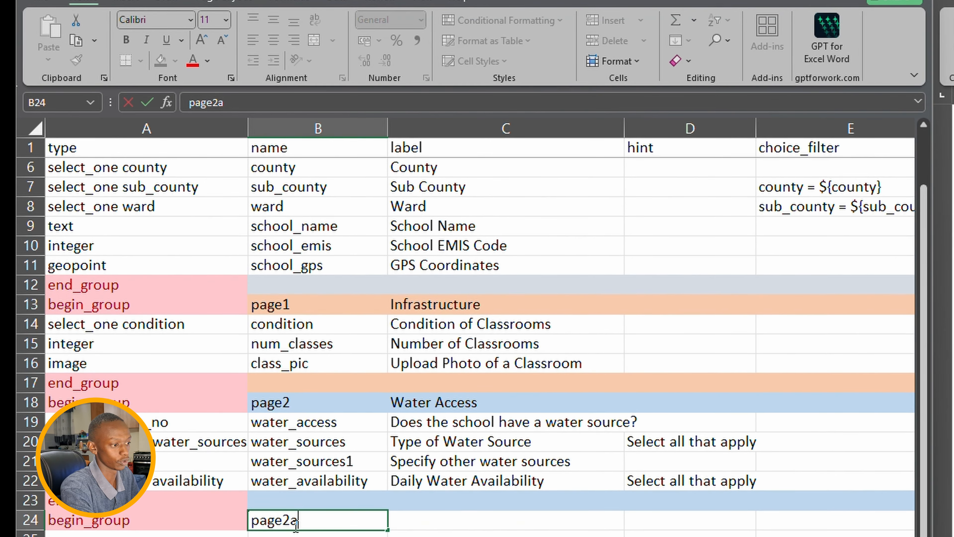
click(427, 515)
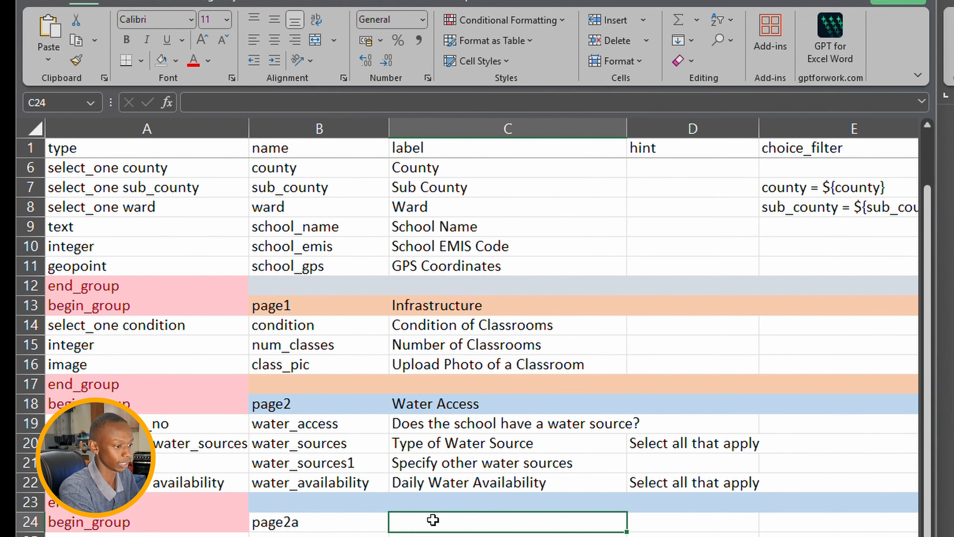
double_click(433, 520)
text(Pupils)
key(Return)
text(integer)
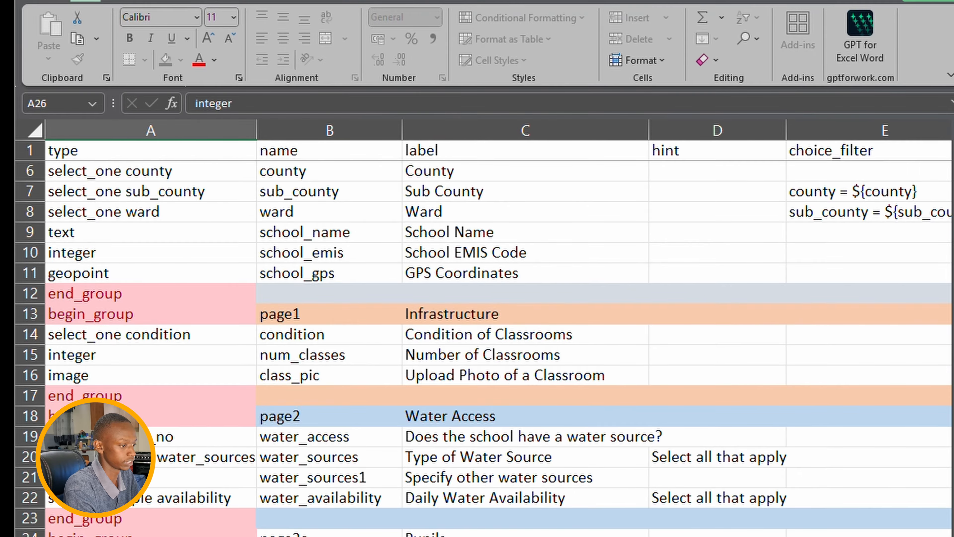
- Complete row 26 as integer question girls labelled 'Number of Girls' with a capital G
key(Tab)
text(girls)
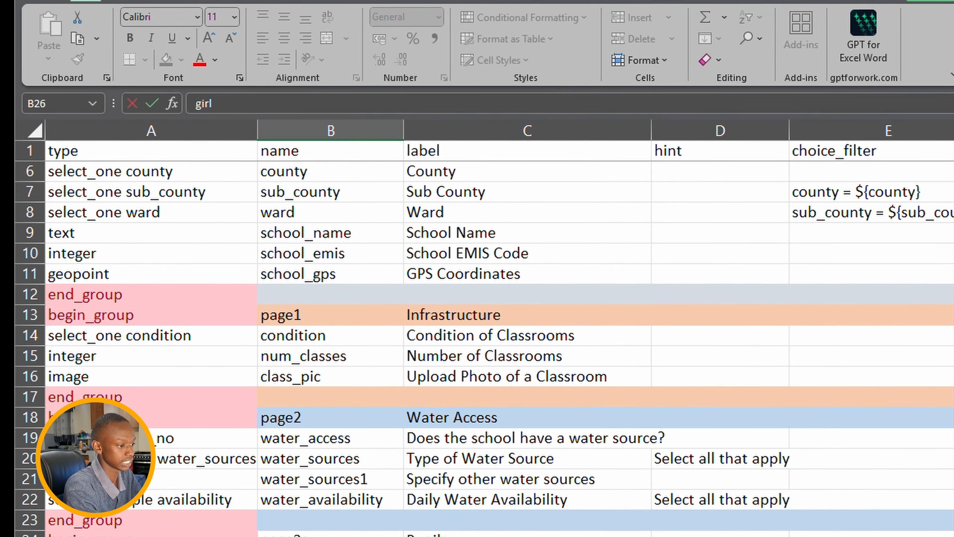
key(Tab)
text(Numb)
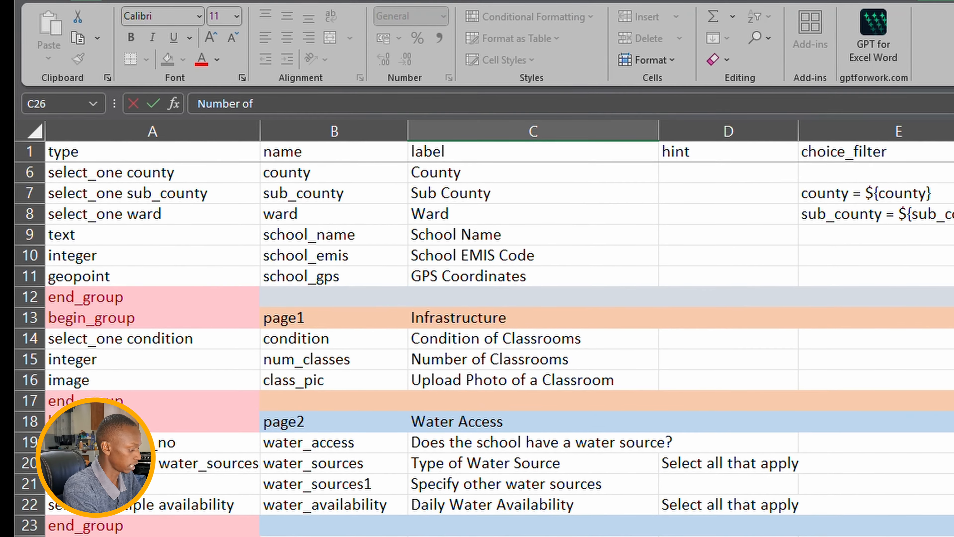
key(shift+Tab)
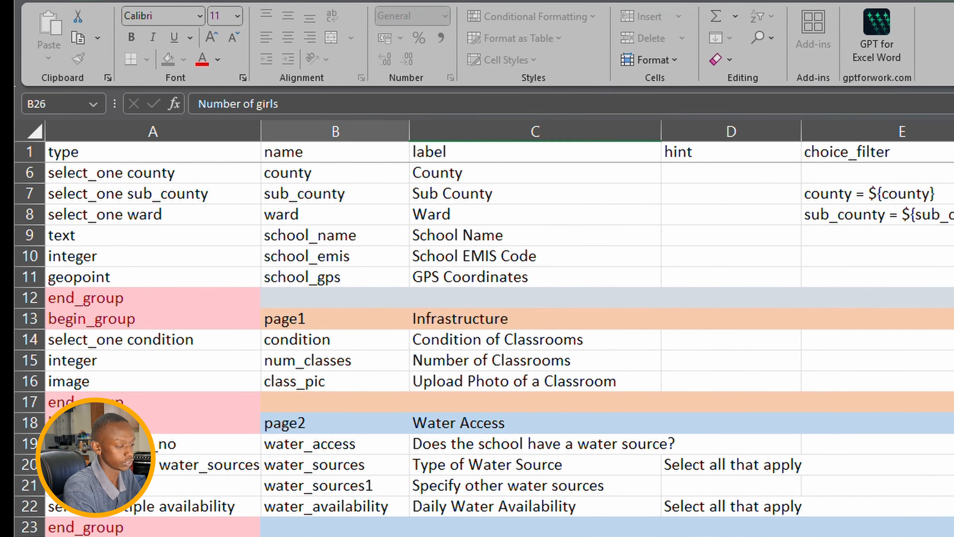
key(Return)
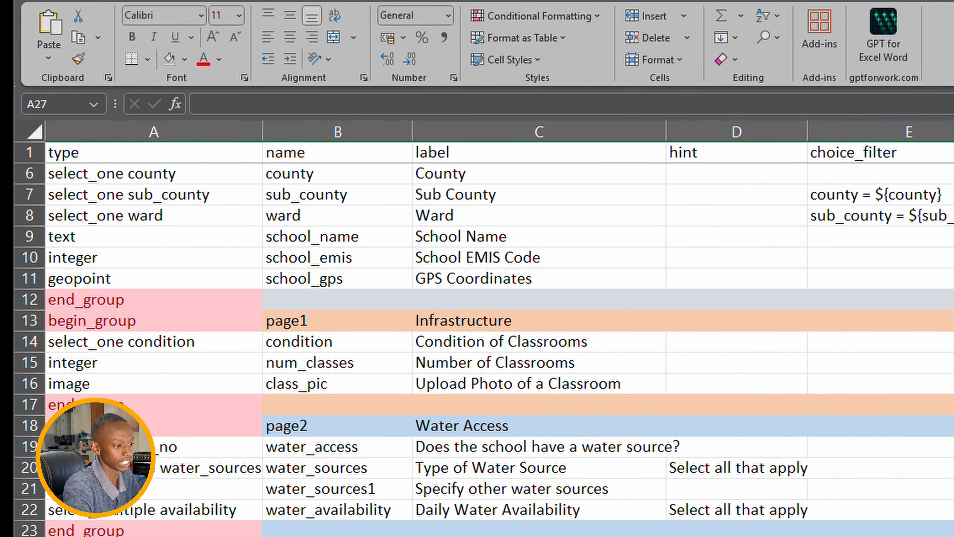
double_click(539, 536)
text(Ggirls)
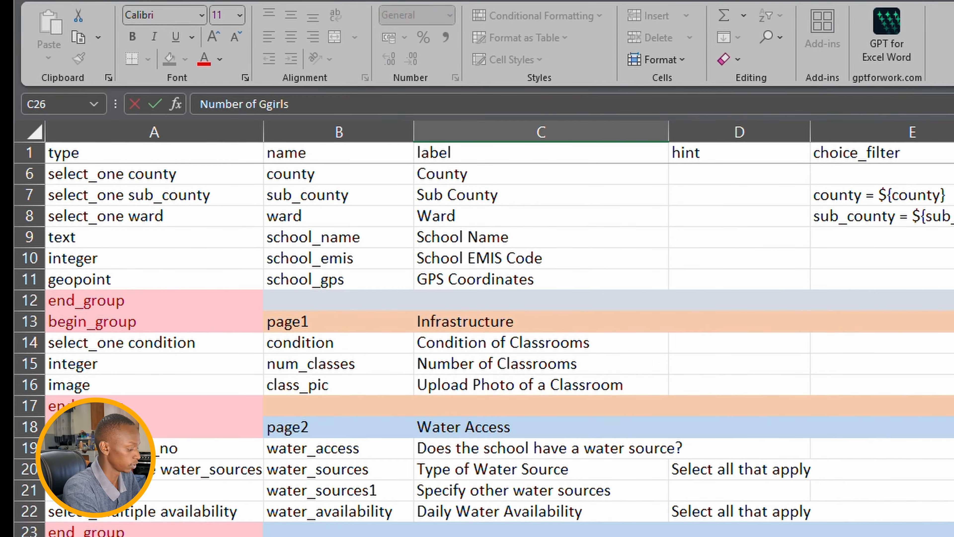
key(Delete)
- Fill row 27 with calculate, total_pupils and the label Total Pupils
click(154, 536)
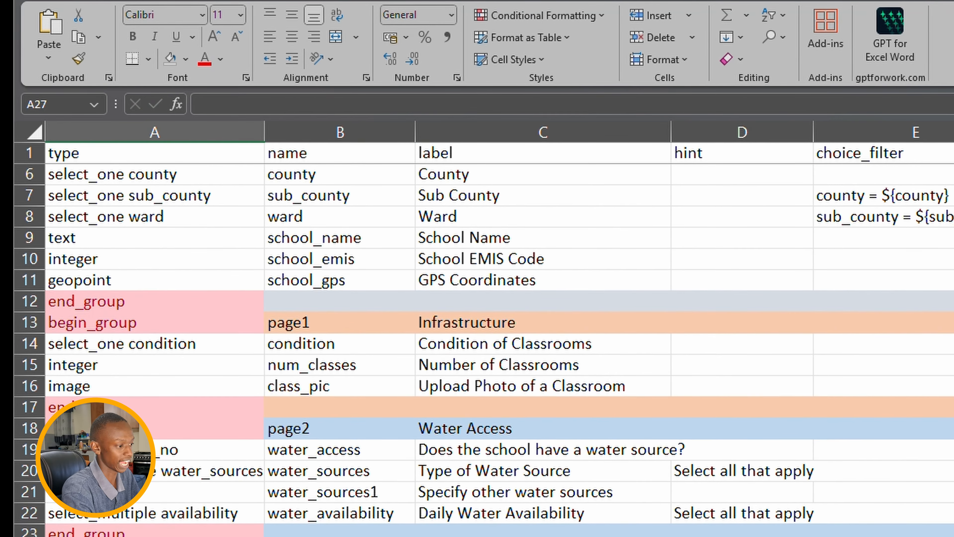
text(calcul)
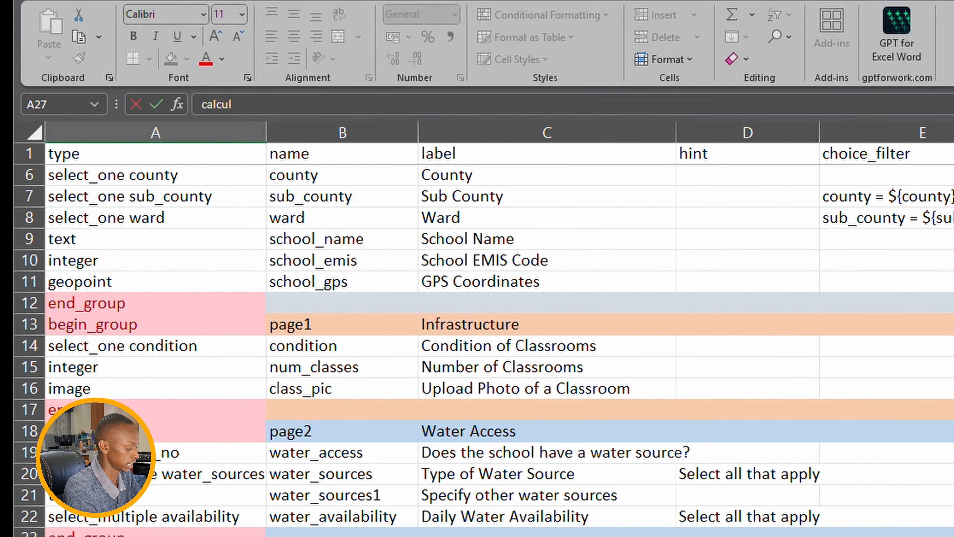
text(ate)
key(Tab)
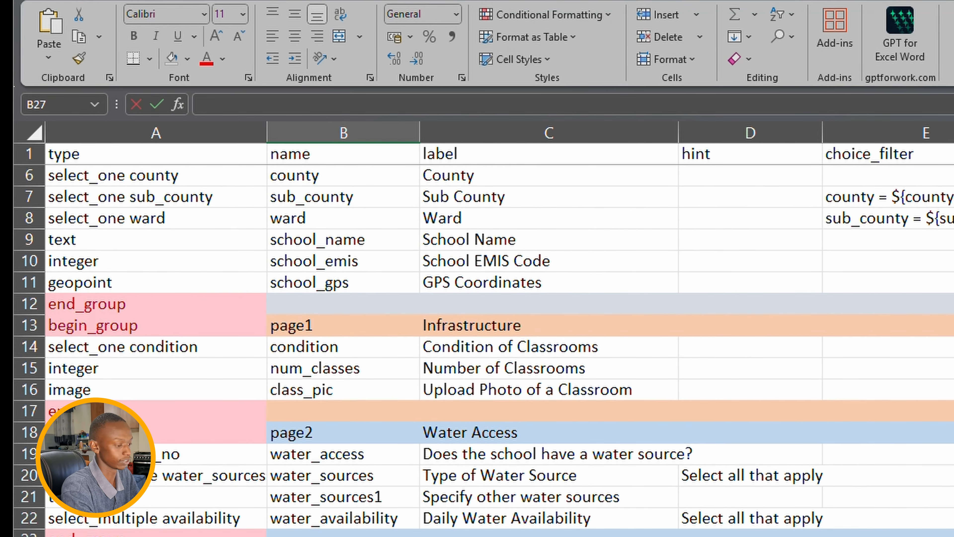
text(total_pupils)
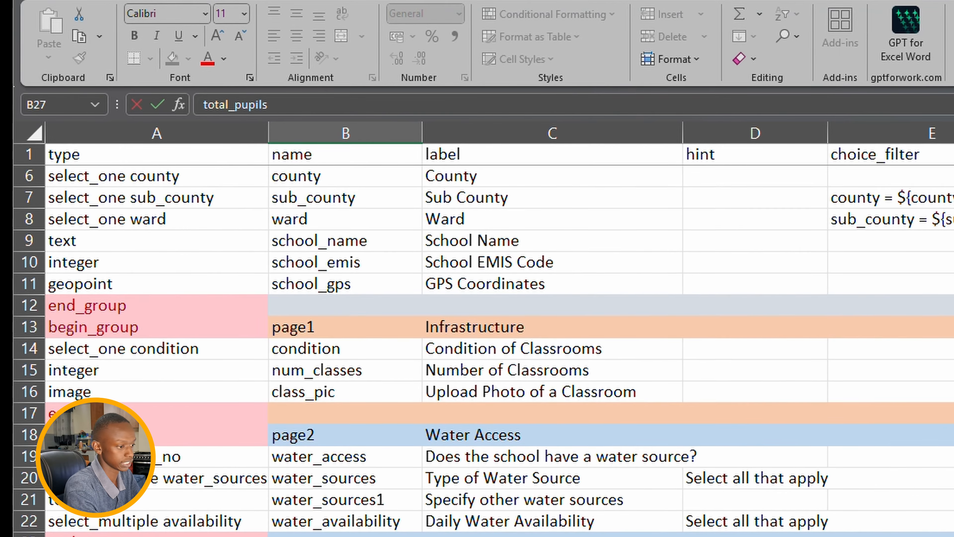
key(Return)
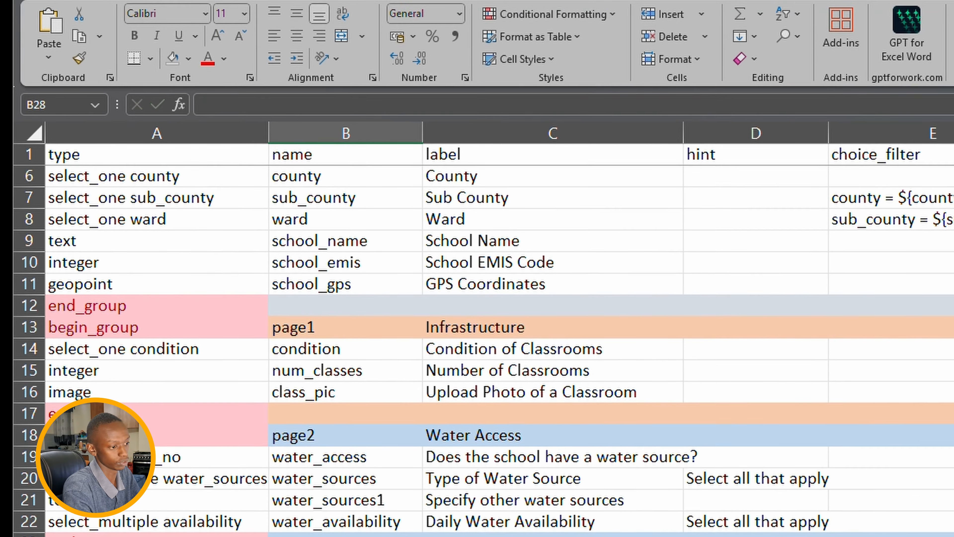
key(Up)
key(Right)
text(N)
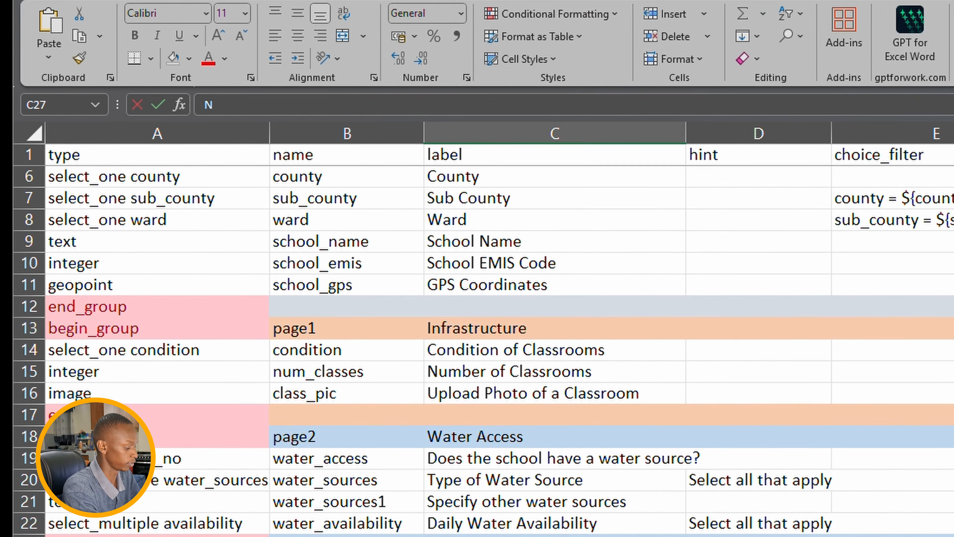
text(um)
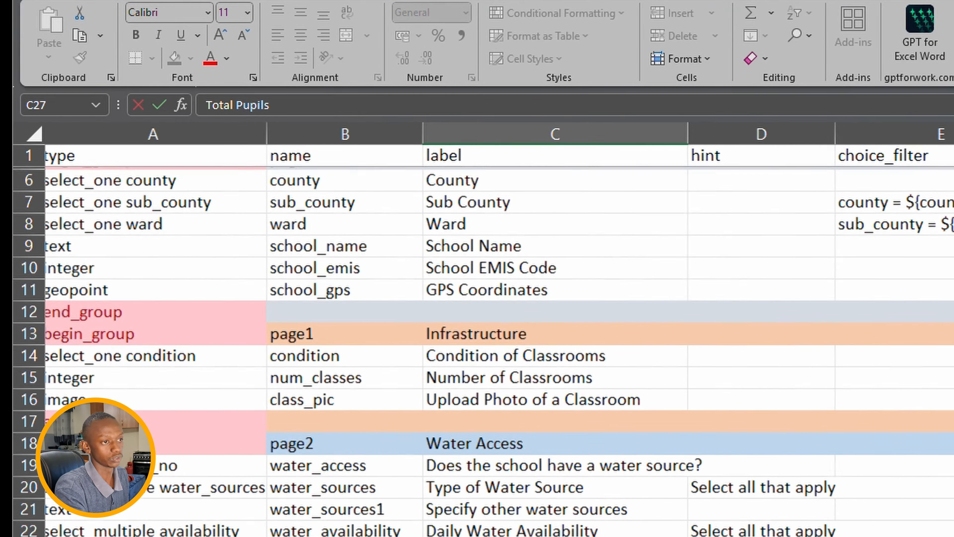
- Add a 'calculation' header in L1 and autofit column L to it
scroll(741, 322, right, 5)
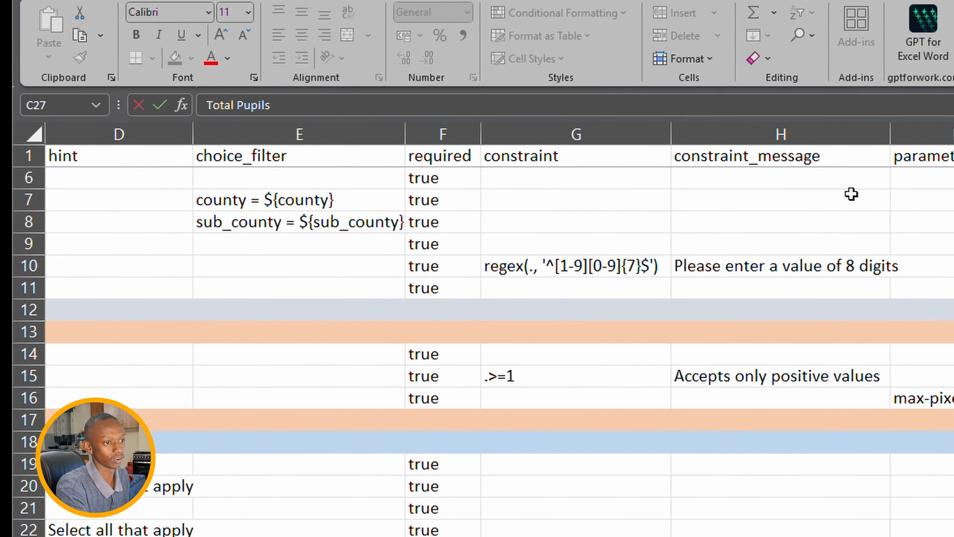
scroll(852, 199, right, 5)
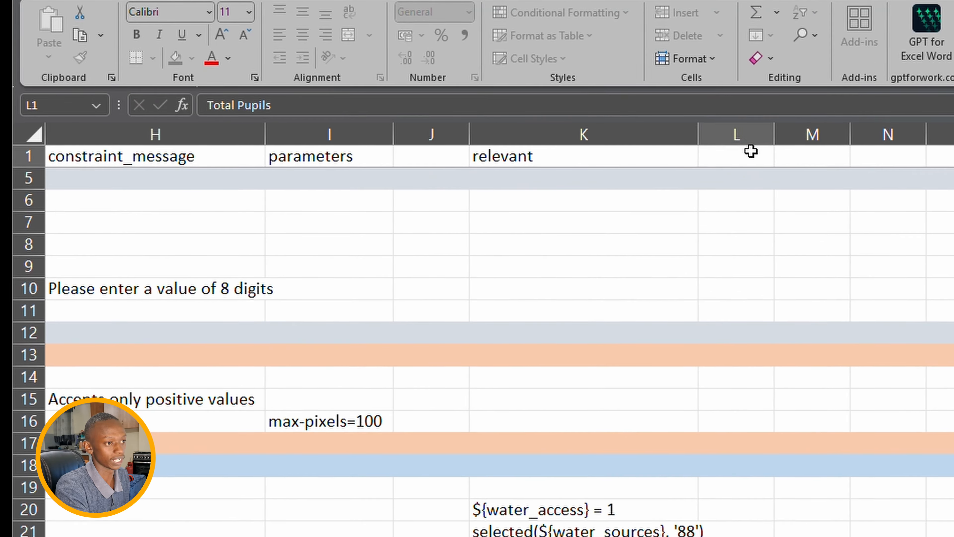
click(750, 150)
text(calu)
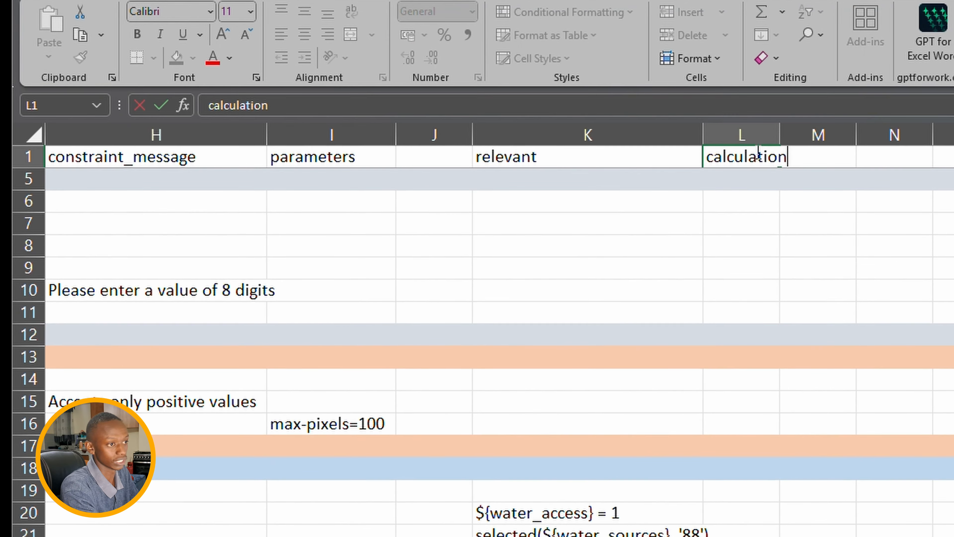
double_click(783, 138)
click(784, 138)
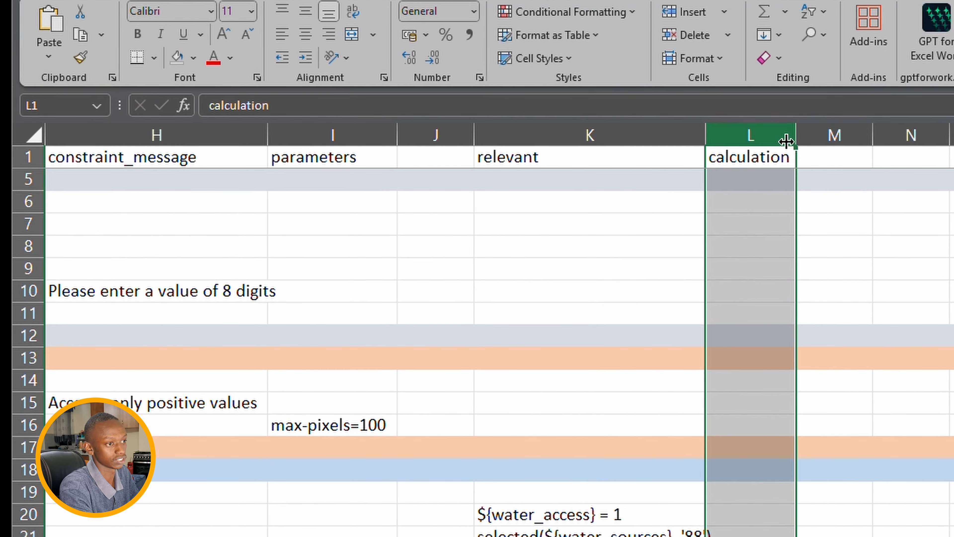
- Enter the boys-plus-girls sum formula for total_pupils in L27
scroll(788, 142, left, 5)
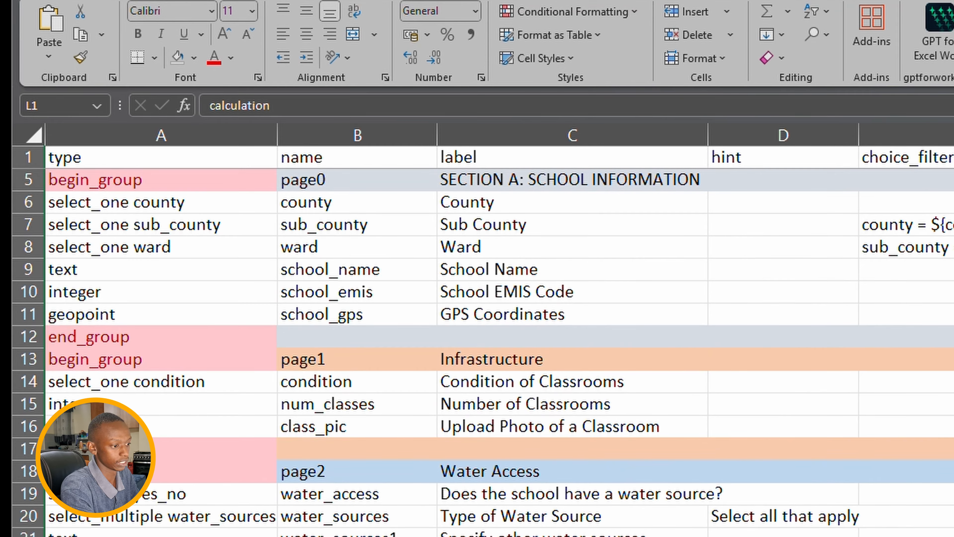
click(571, 536)
key(Right)
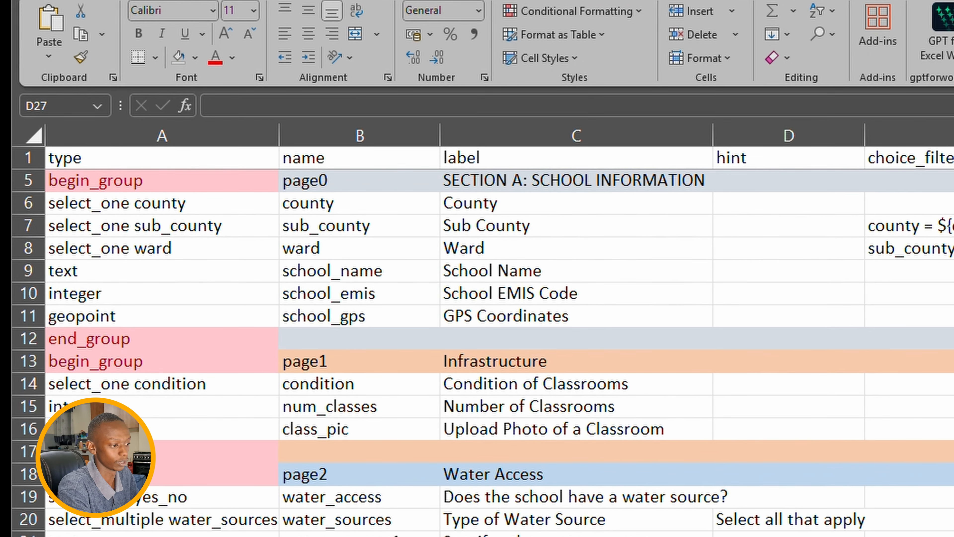
key(Right)
key(Right)
key(Right)
key(Right)
key(Right)
key(Right)
key(Right)
key(Right)
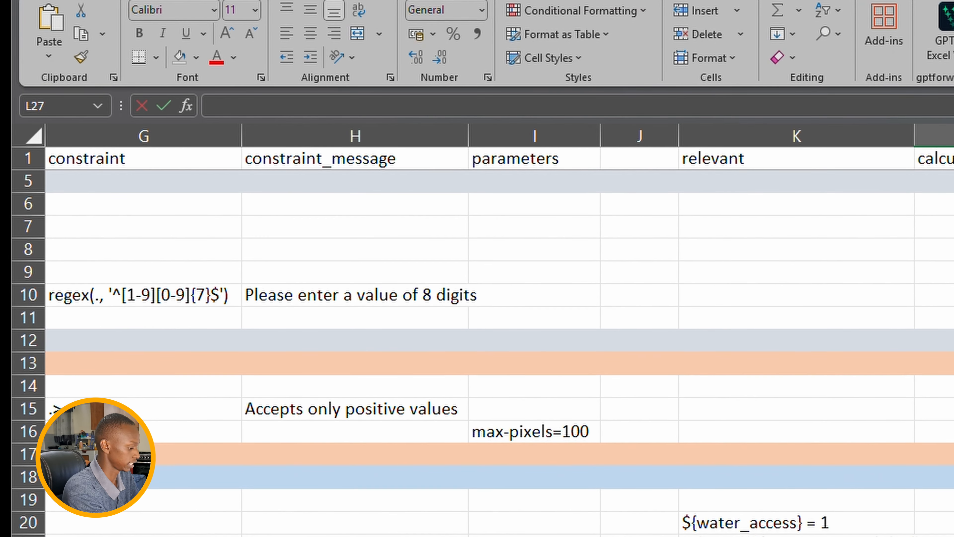
text(${b)
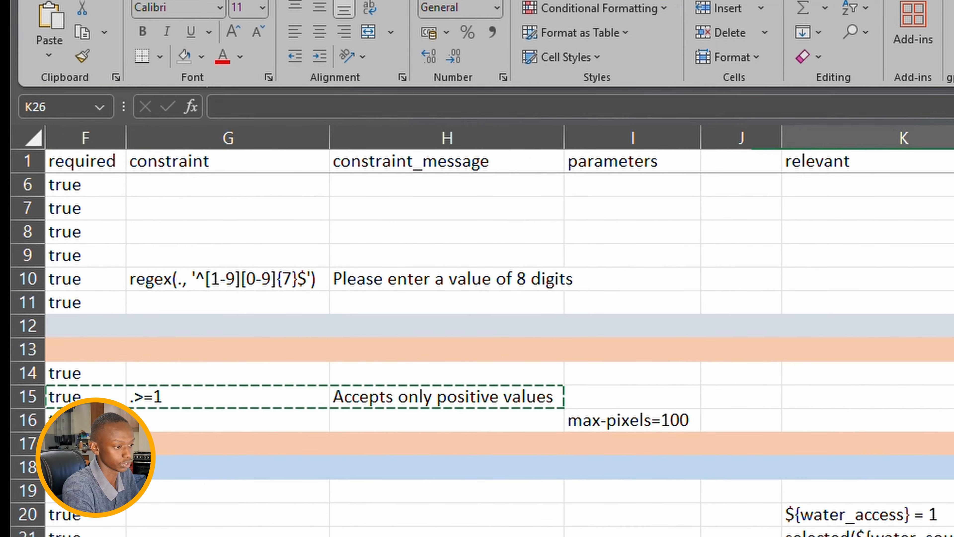
- Paste the copied required and constraint settings into rows 25 and 26
scroll(489, 338, left, 5)
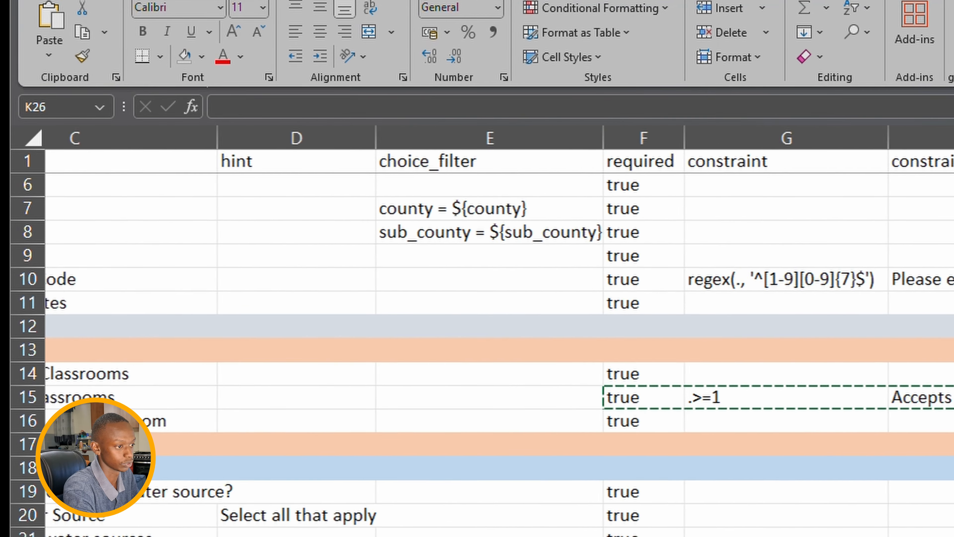
scroll(489, 338, left, 2)
click(757, 536)
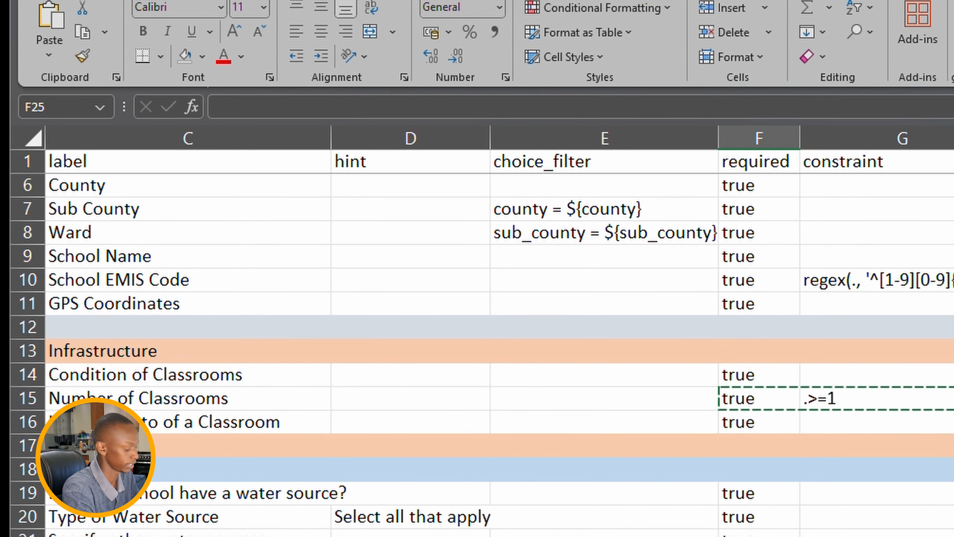
text(true	.>=1)
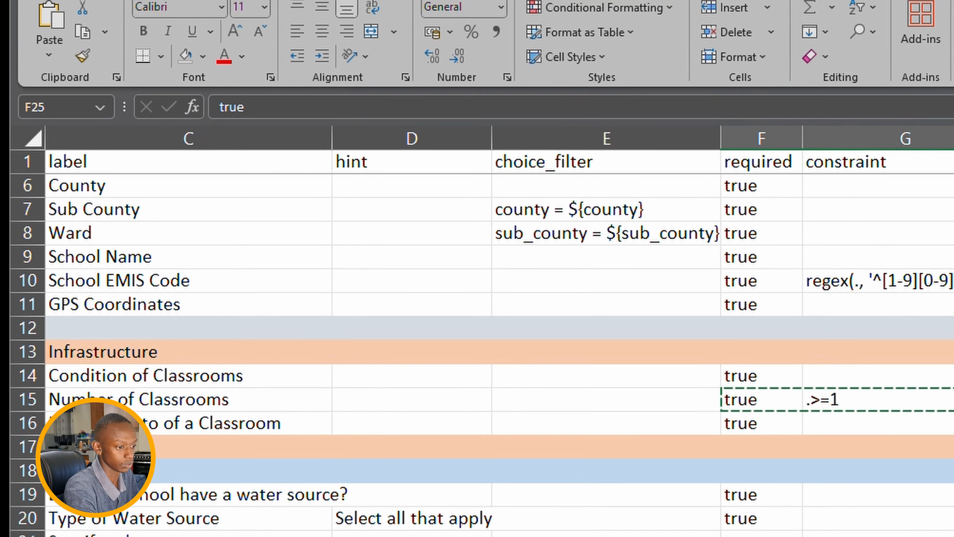
key(Down)
text(true)
- Name the closing end_group row 28 page2a
scroll(488, 338, right, 4)
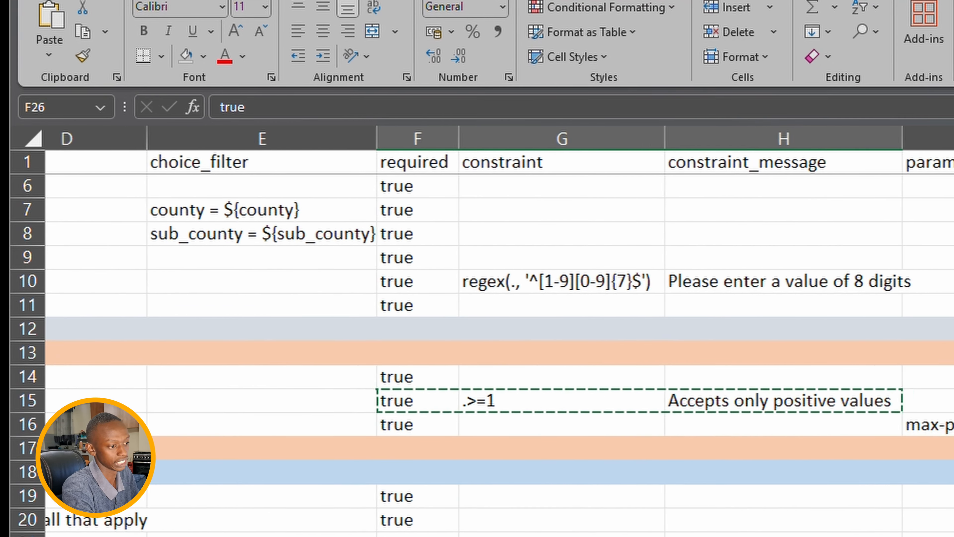
scroll(489, 338, left, 5)
scroll(489, 339, down, 1)
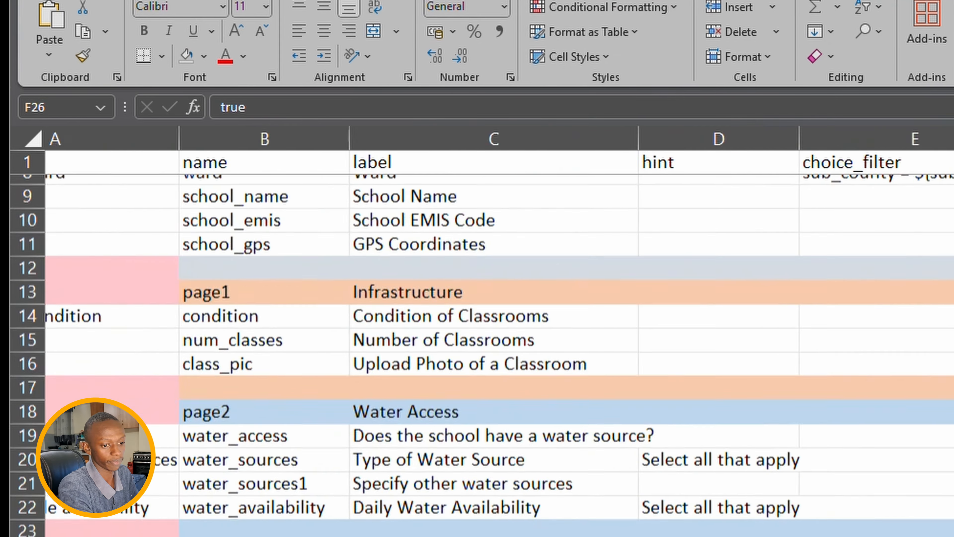
scroll(488, 338, left, 2)
scroll(488, 338, down, 1)
click(385, 533)
text(page2a)
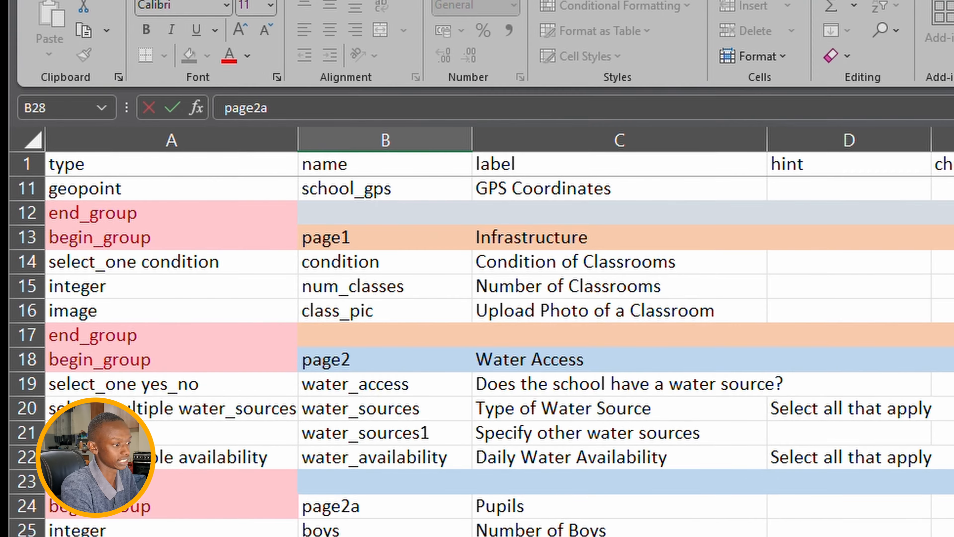
key(Up)
scroll(488, 338, down, 2)
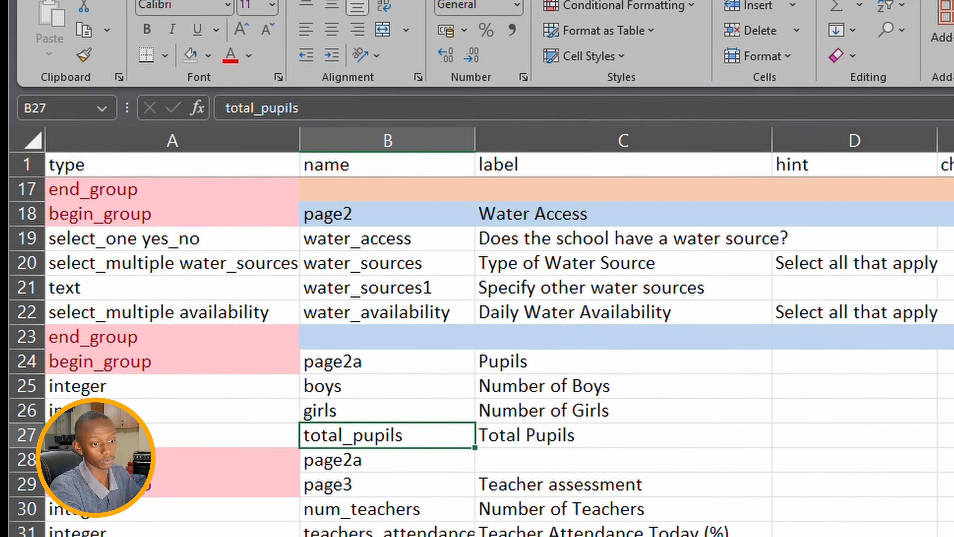
key(alt+Tab)
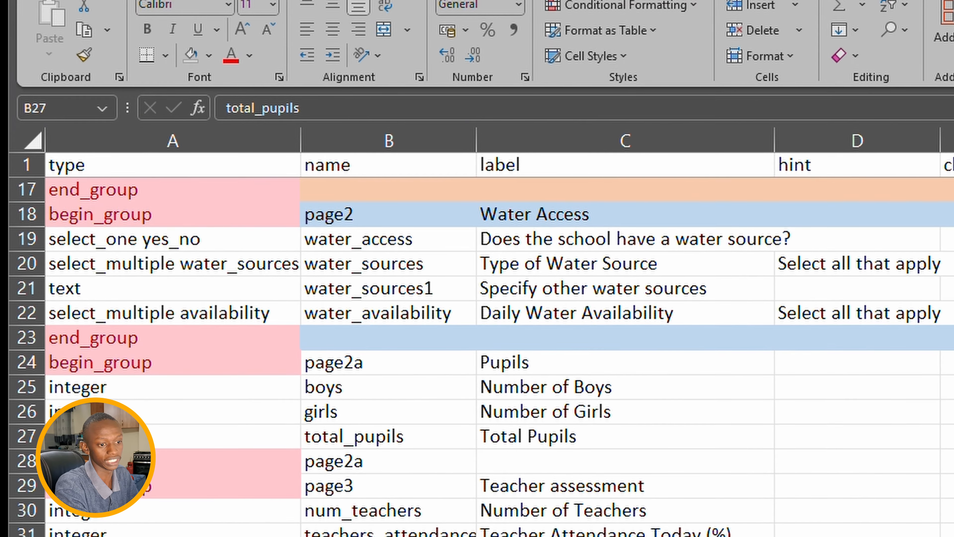
- Fill A32:C32 with calculate, teacher_learner_ratio and the label Teacher Learner Ratio
click(181, 536)
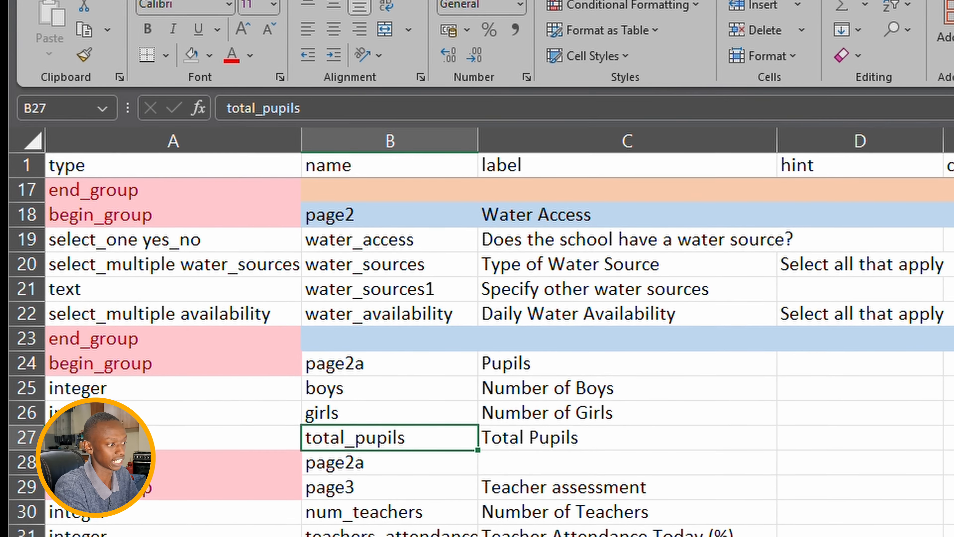
click(180, 536)
text(calculate)
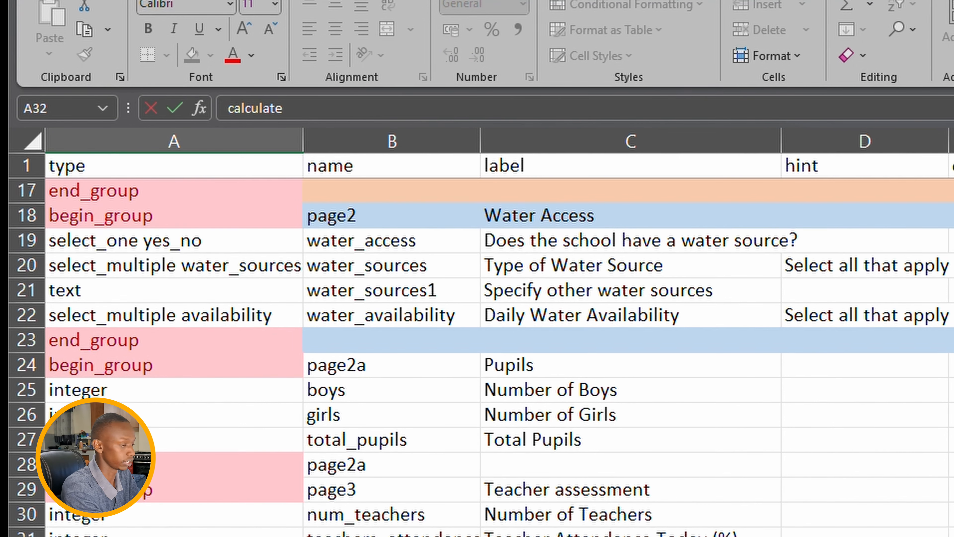
key(Tab)
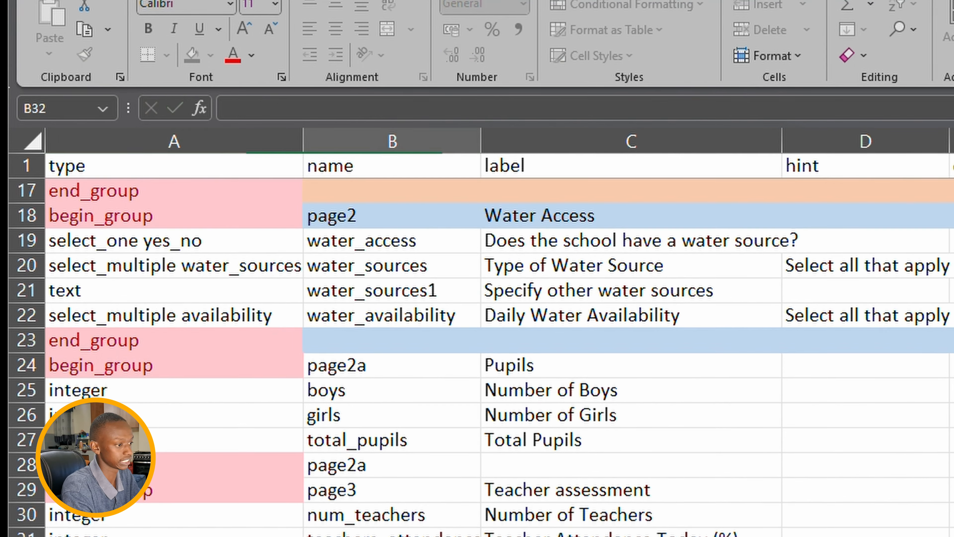
text(teacher_learner)
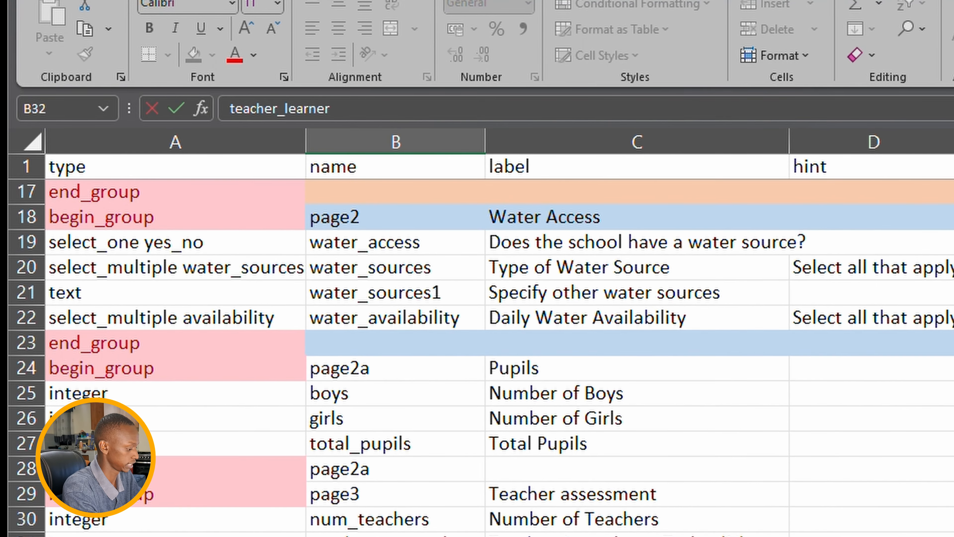
text(_ratio)
key(Return)
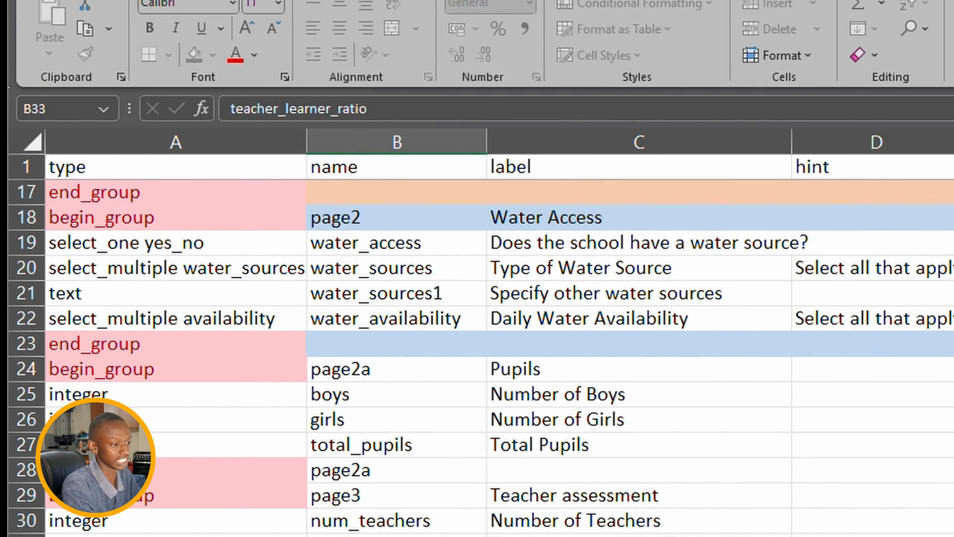
key(Up)
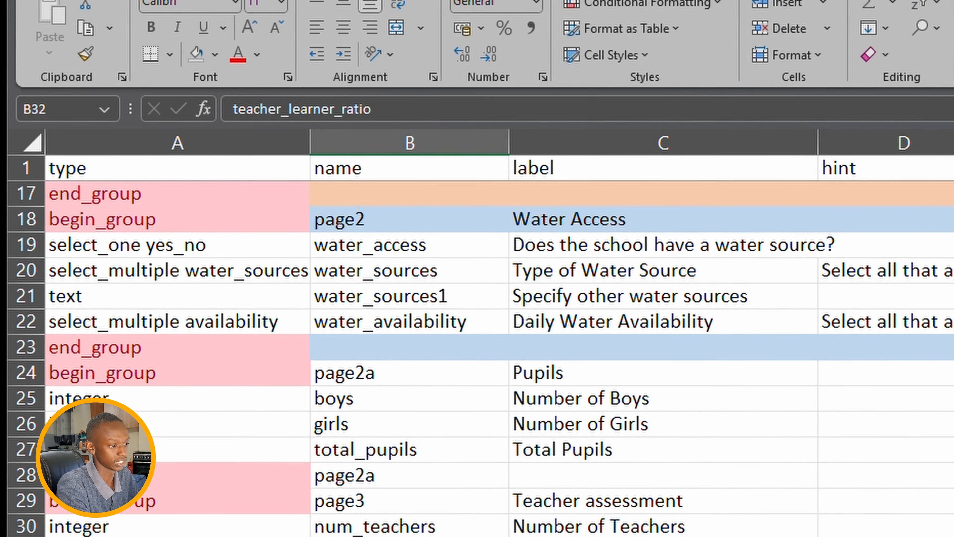
key(Tab)
text(T)
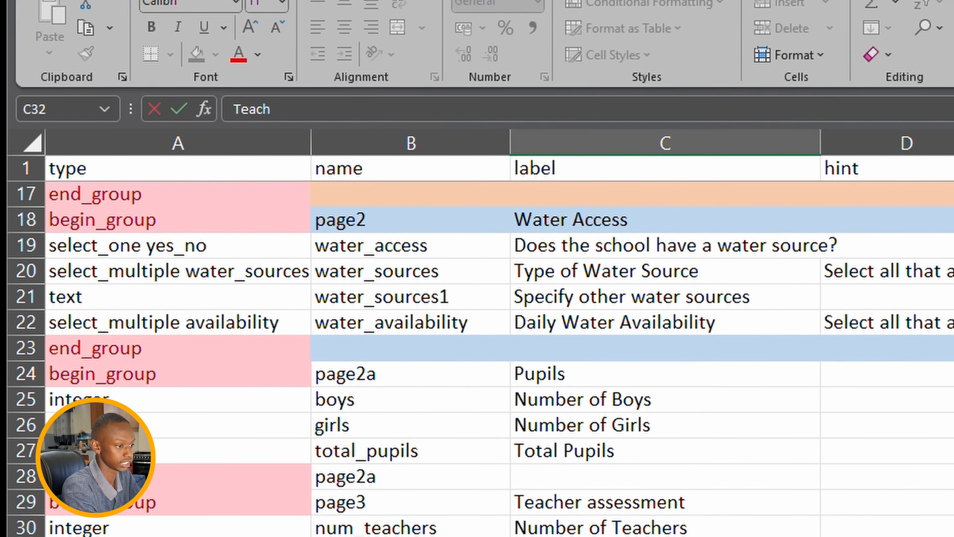
text(eacher Learner)
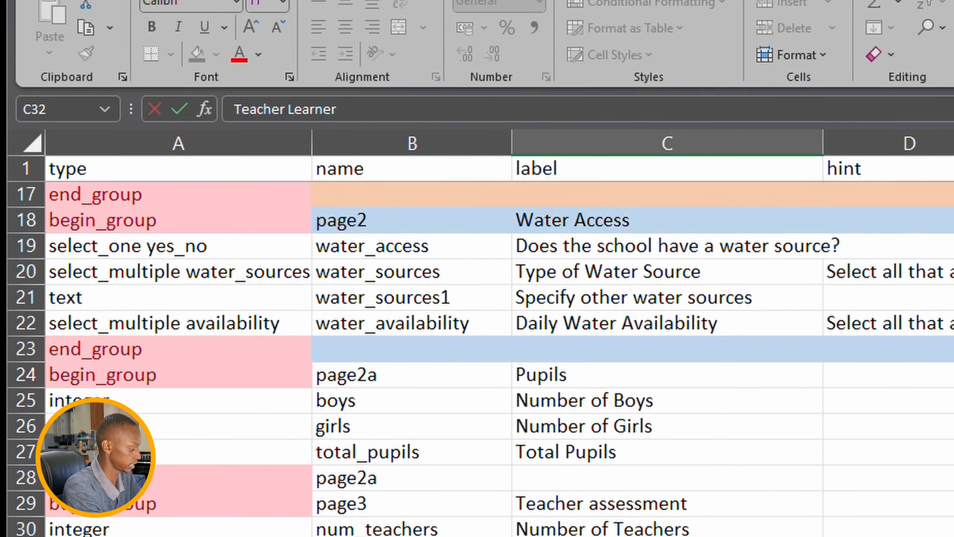
text( Rati)
key(Tab)
key(Tab)
key(Tab)
key(Tab)
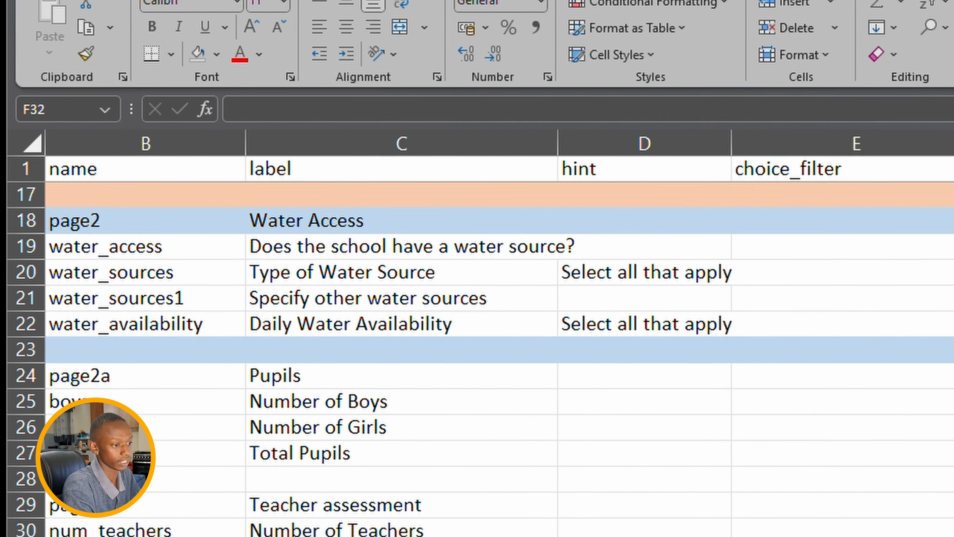
key(Tab)
key(Tab)
key(Tab)
key(Tab)
key(Tab)
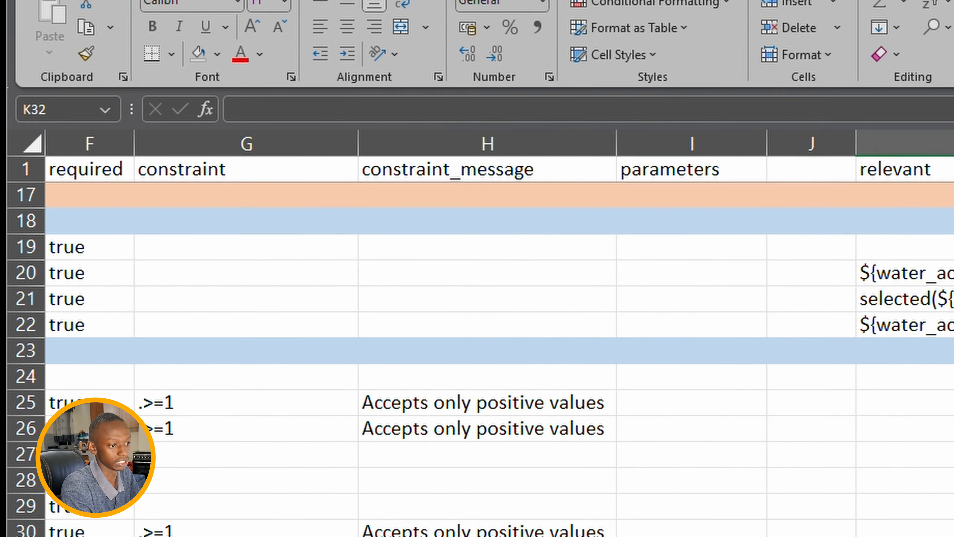
key(shift+Tab)
key(shift+Tab)
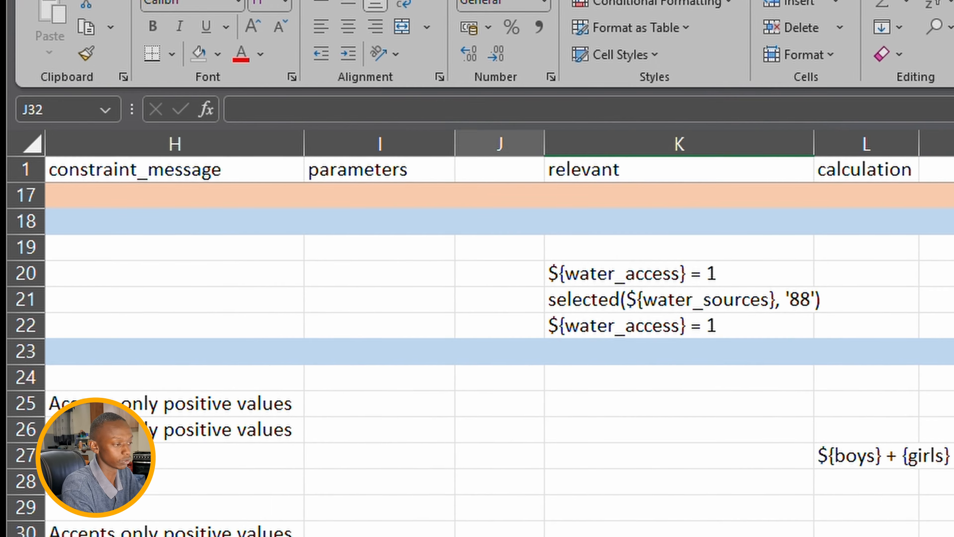
key(Home)
- Enter ${total_pupils} div ${num_teachers} in L32 after checking the total_pupils spelling
click(474, 447)
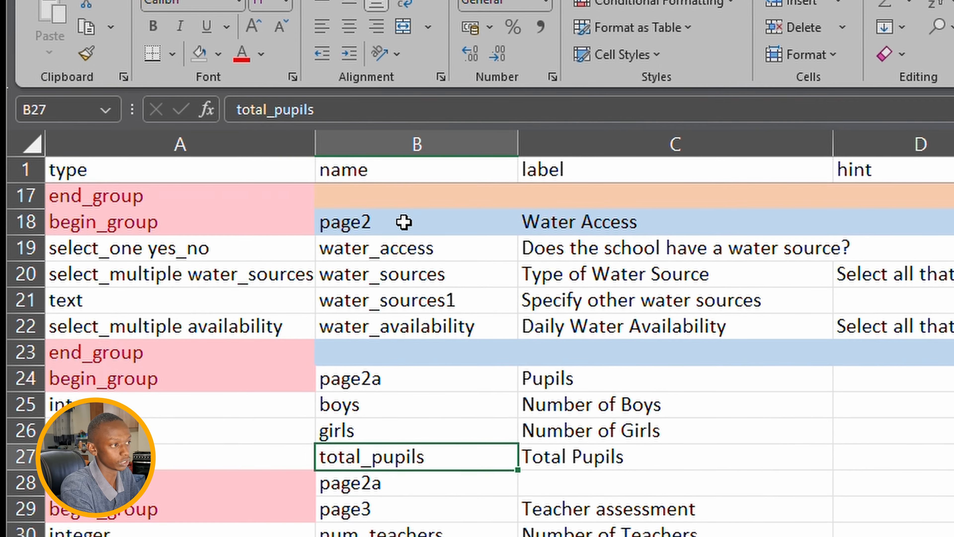
drag(334, 110, 154, 132)
key(ctrl+c)
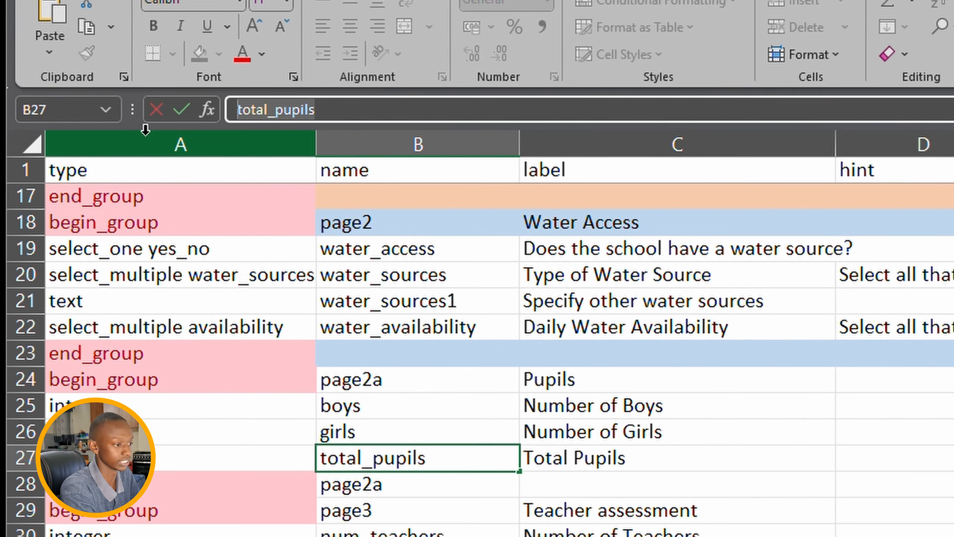
click(391, 536)
key(Tab)
key(Tab)
key(Tab)
key(Tab)
key(Tab)
key(Tab)
key(Tab)
key(Tab)
key(Tab)
key(Tab)
key(Tab)
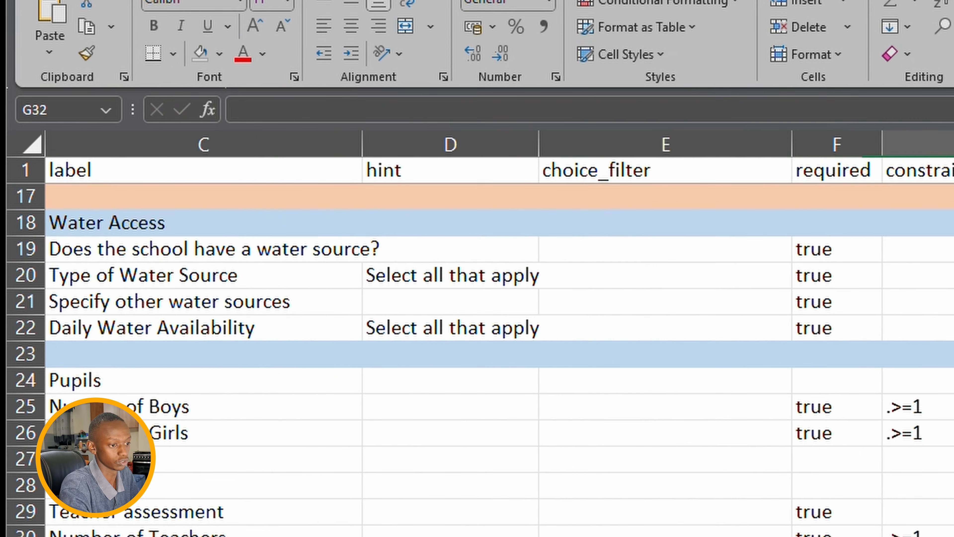
key(shift+Tab)
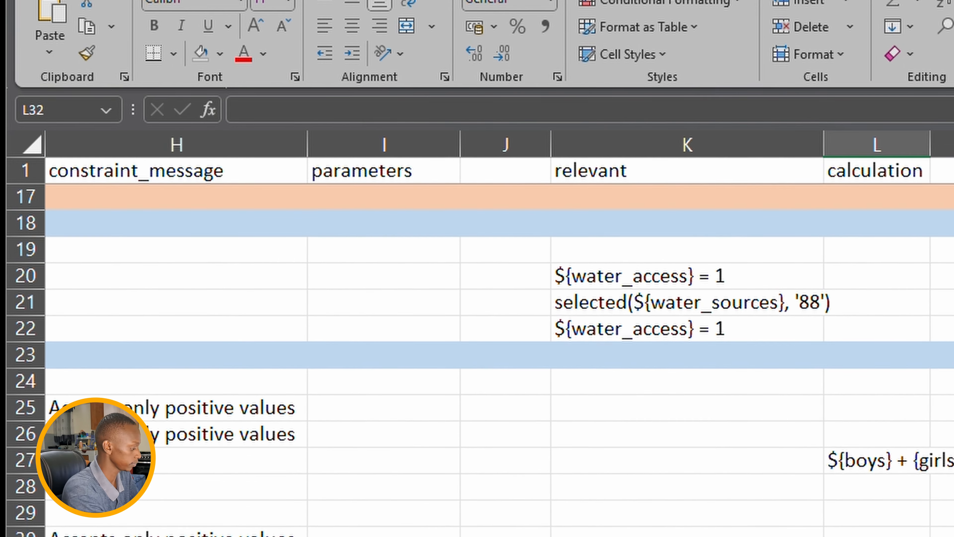
text(${total_pupils)
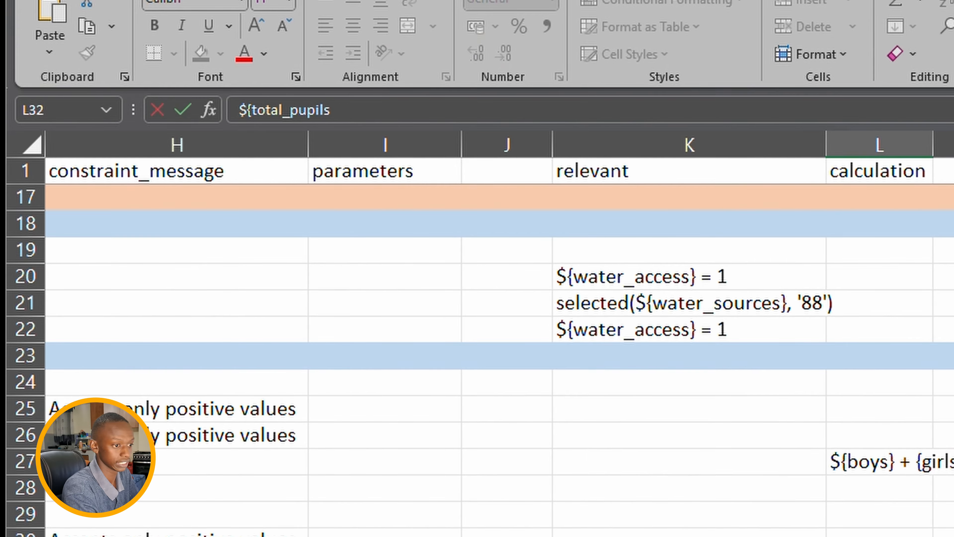
text(} div ${)
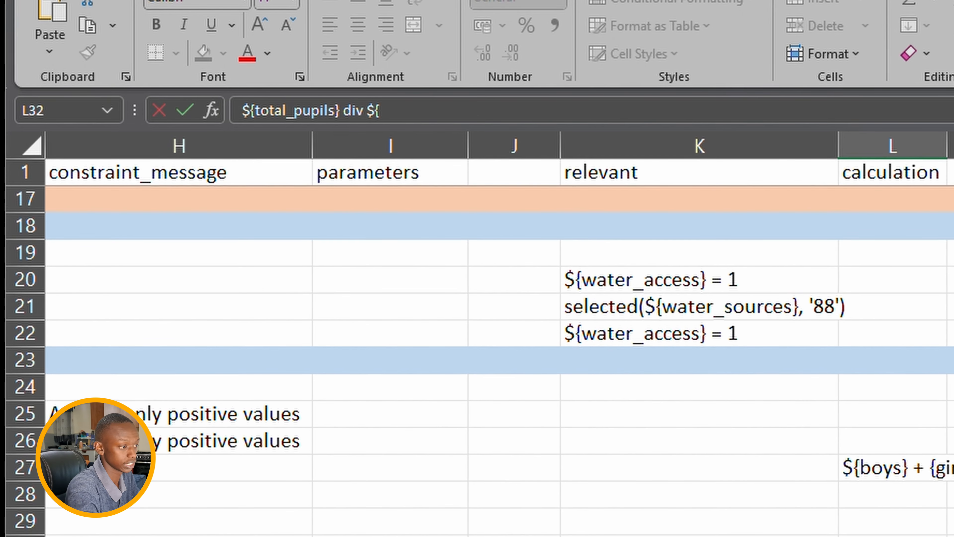
scroll(414, 518, left, 5)
text(num_teachers})
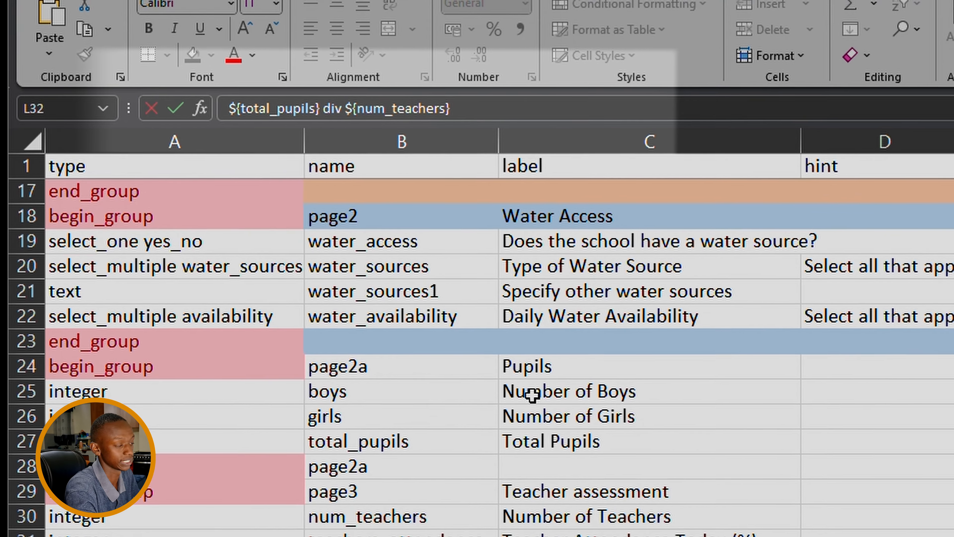
- Wrap the L32 ratio formula in round(...,2) for two decimal places
click(223, 110)
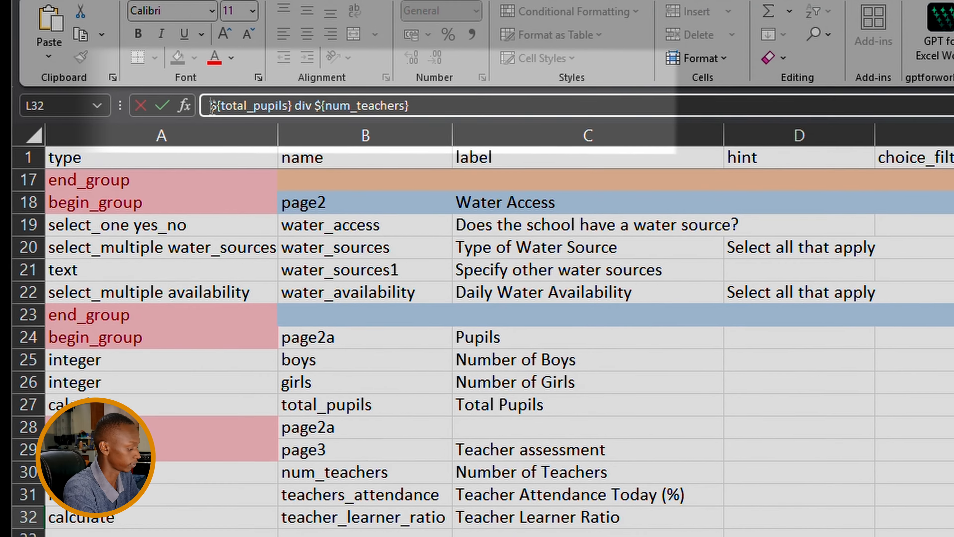
text(round()
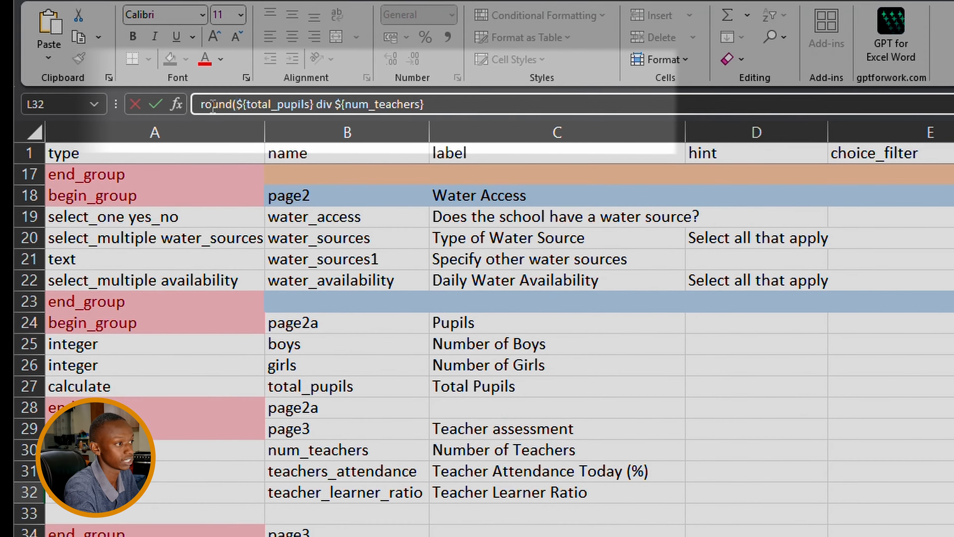
click(451, 104)
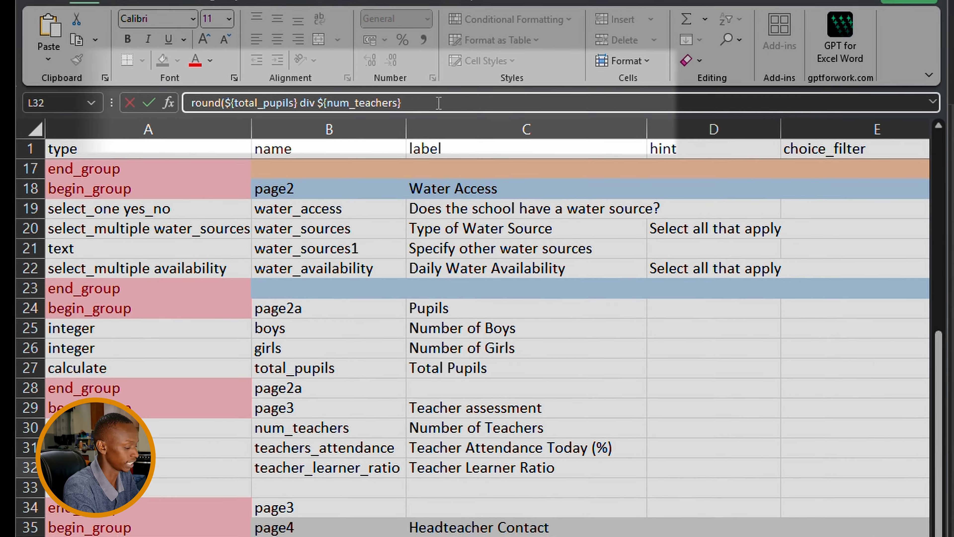
text(,2))
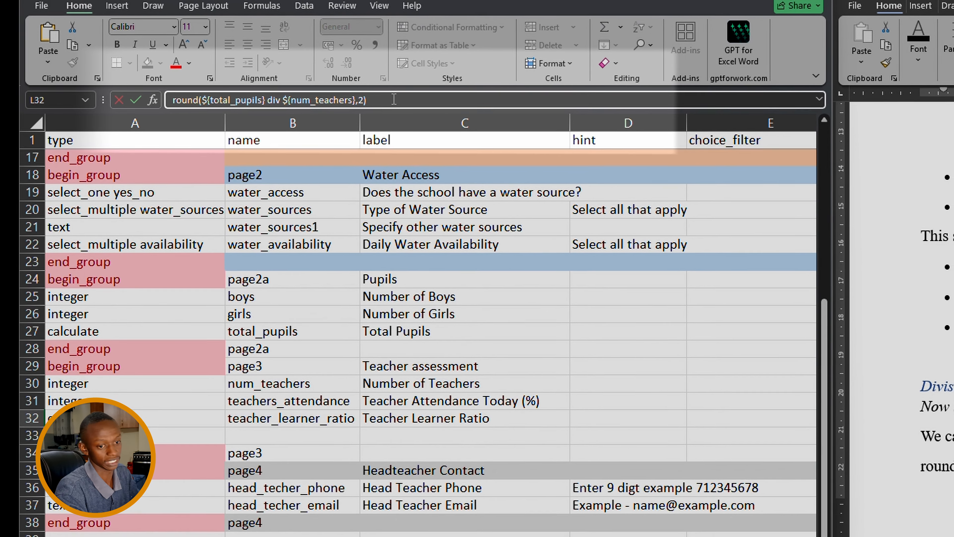
- Add the missing parenthesis after round( in the teacher_learner_ratio formula
scroll(453, 174, down, 1)
scroll(434, 275, down, 1)
click(193, 99)
text(()
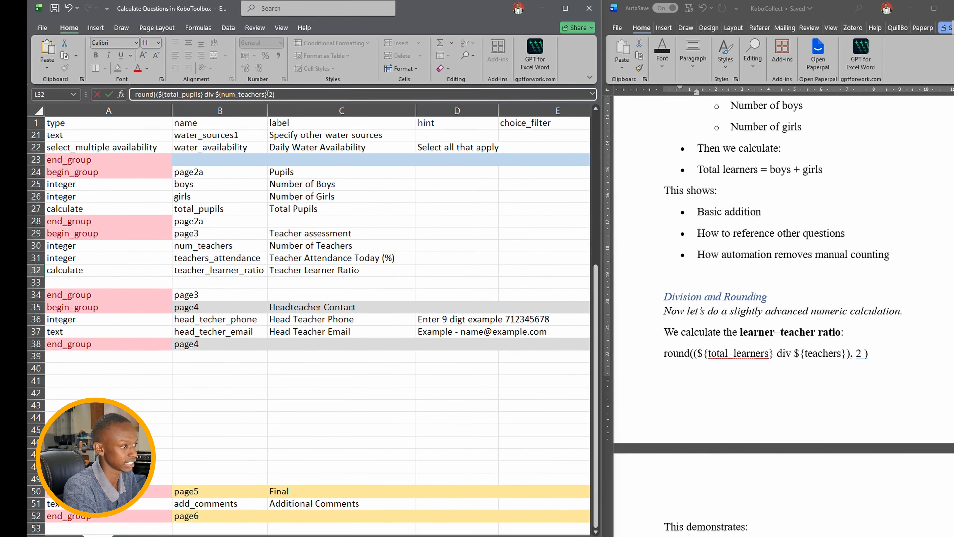
text())
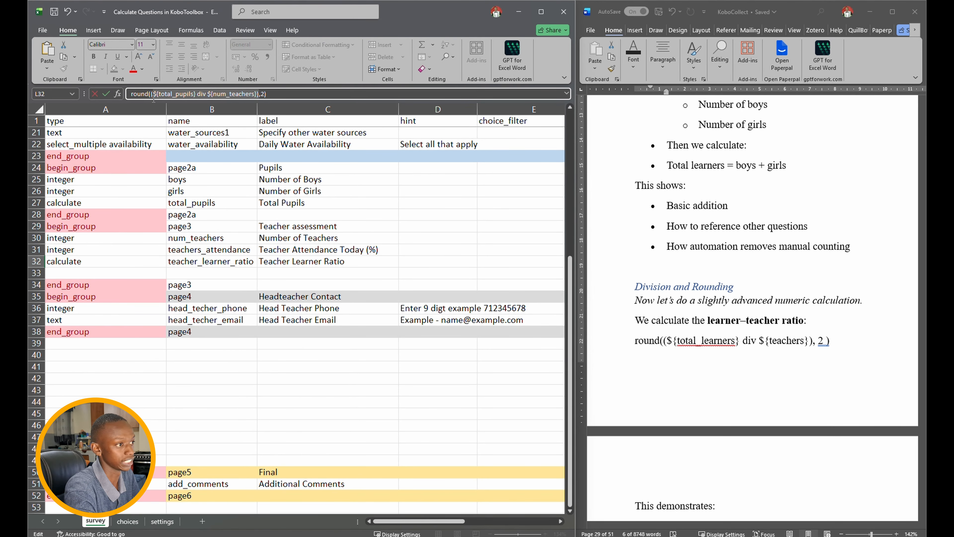
scroll(715, 409, down, 8)
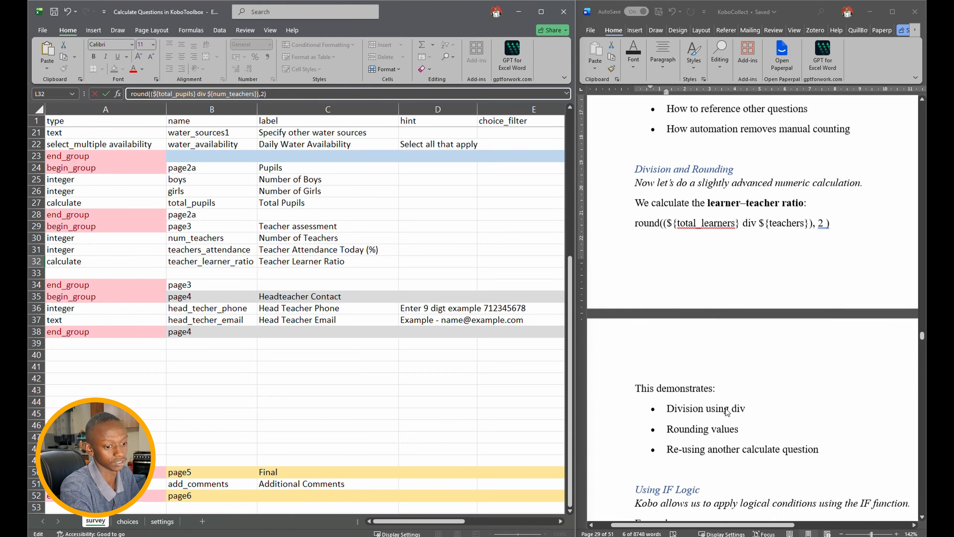
click(440, 351)
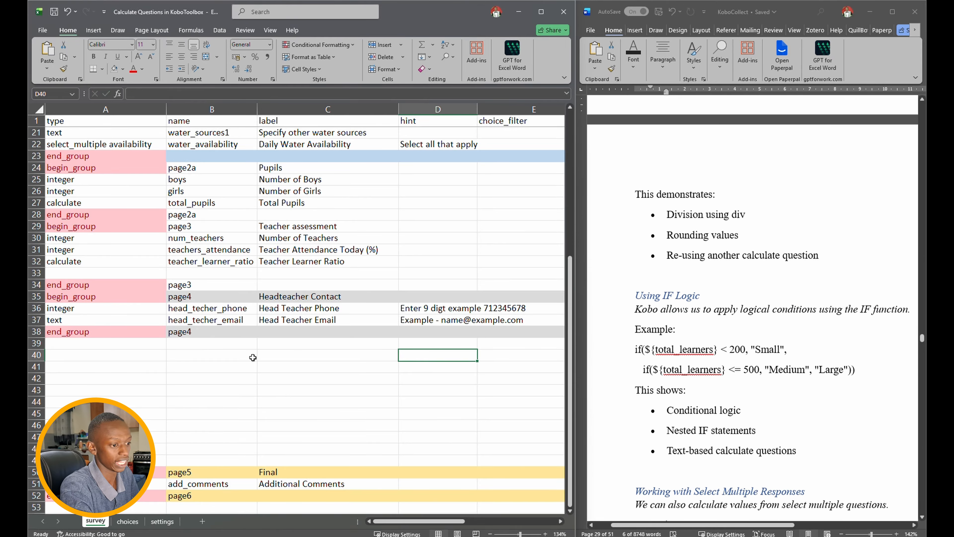
- Correct 'digt' to 'digit' in the head teacher phone hint
scroll(249, 357, down, 2)
scroll(249, 357, down, 2)
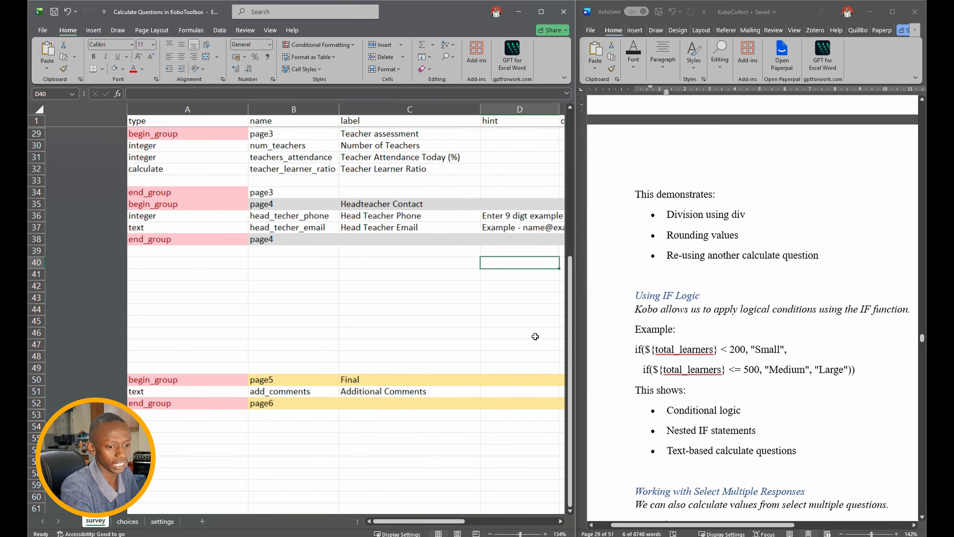
scroll(706, 402, down, 1)
scroll(705, 402, up, 3)
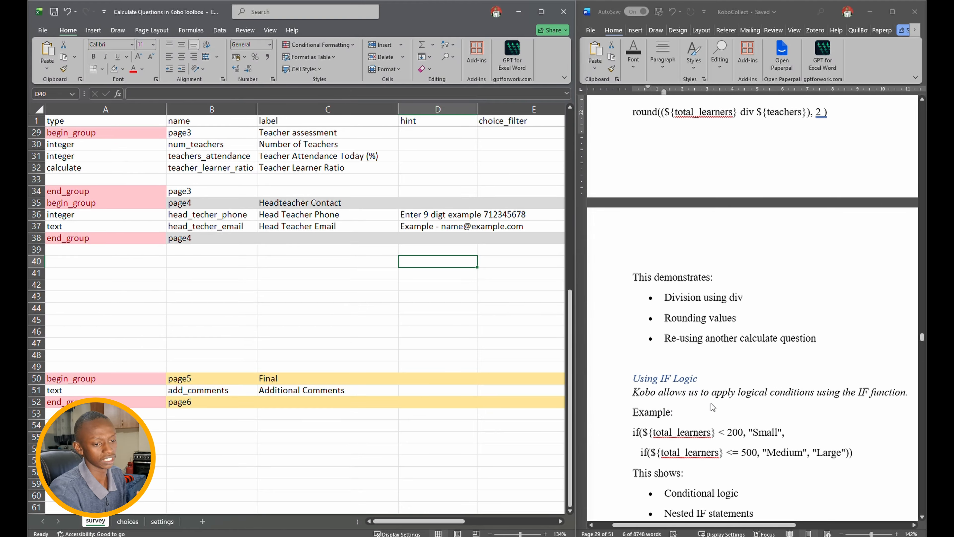
scroll(744, 418, down, 1)
scroll(744, 419, up, 2)
scroll(744, 418, down, 1)
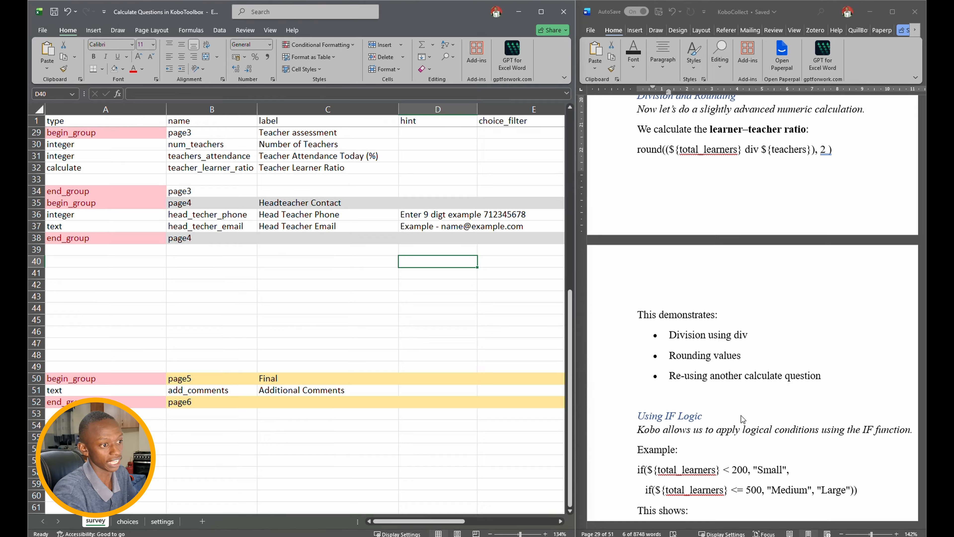
double_click(439, 214)
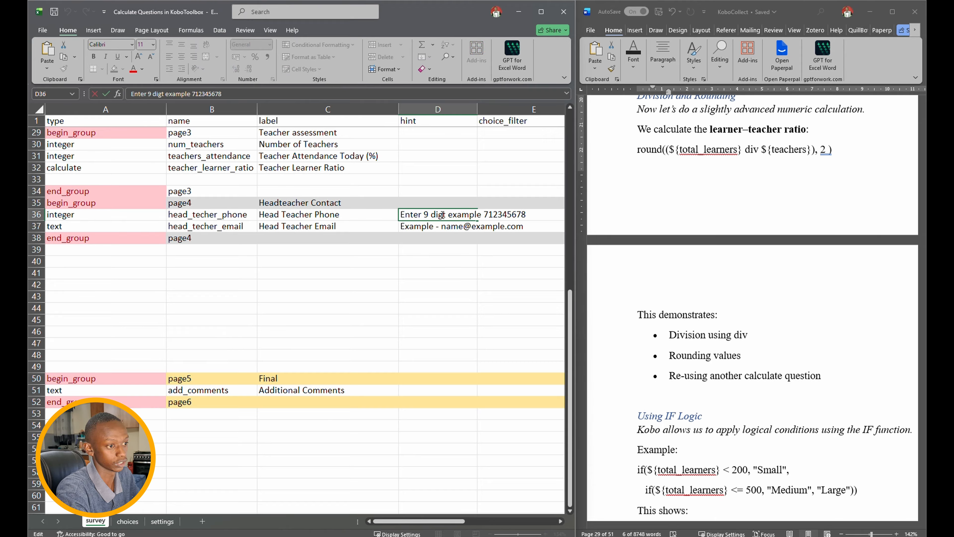
text(i)
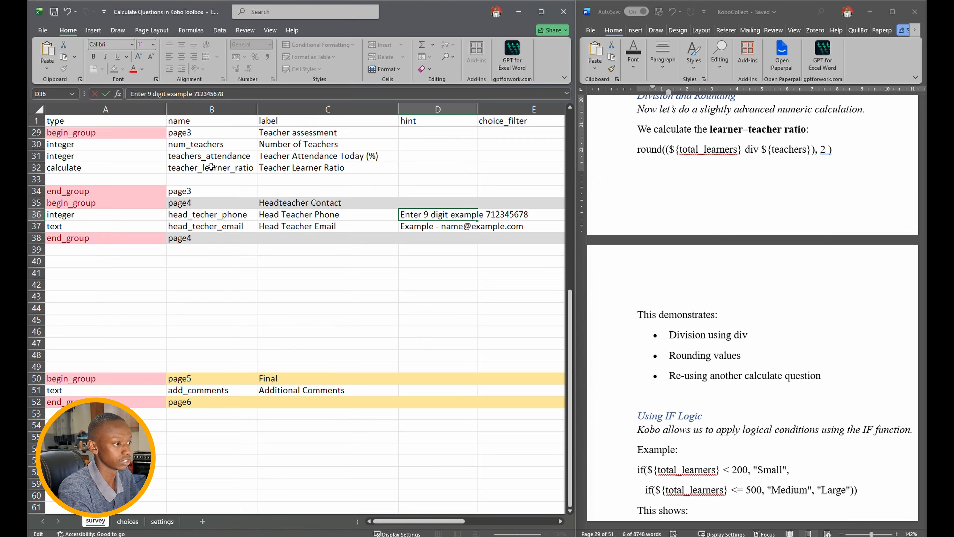
click(129, 179)
- Make row 33 a calculate question, copy teacher_learner_ratio down to B33, and append _comment
text(calculate)
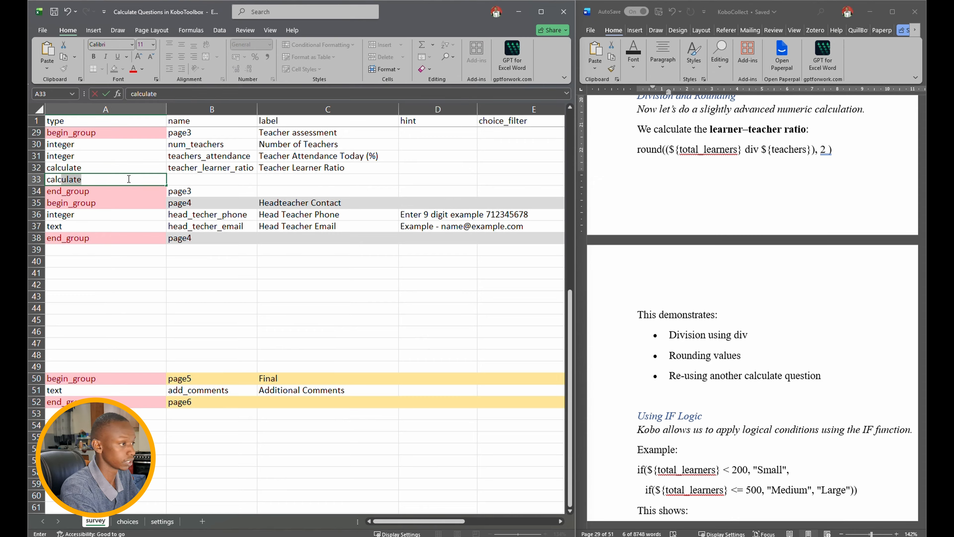
key(Tab)
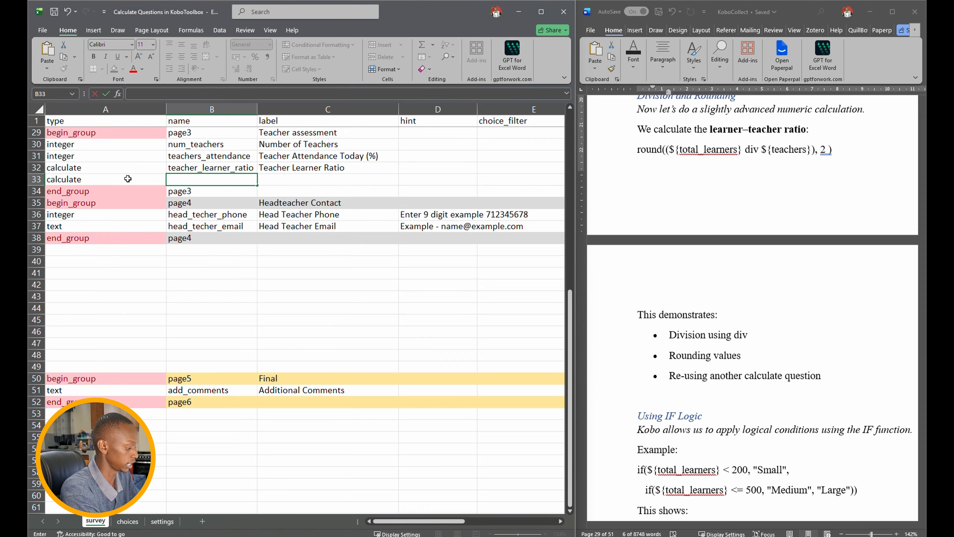
text(r)
click(241, 169)
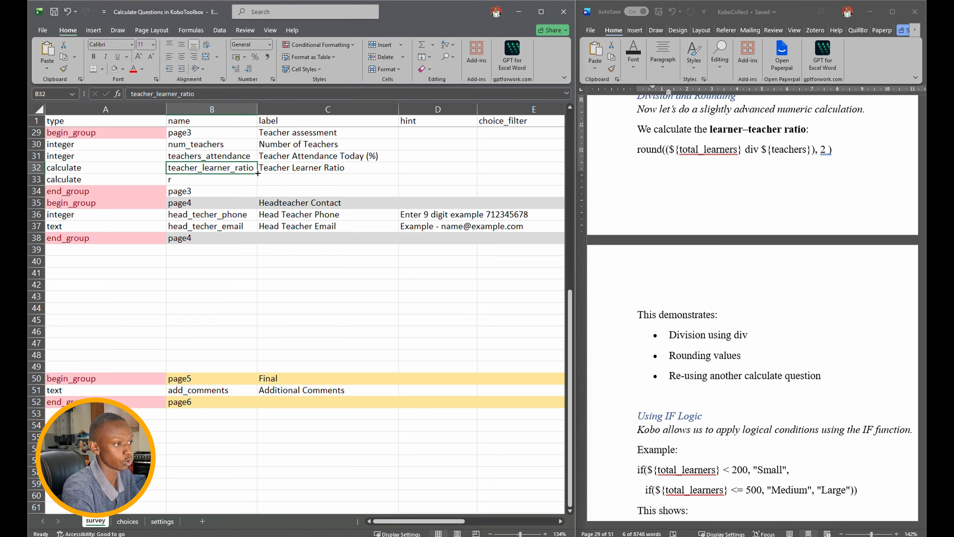
drag(257, 173, 258, 184)
click(209, 94)
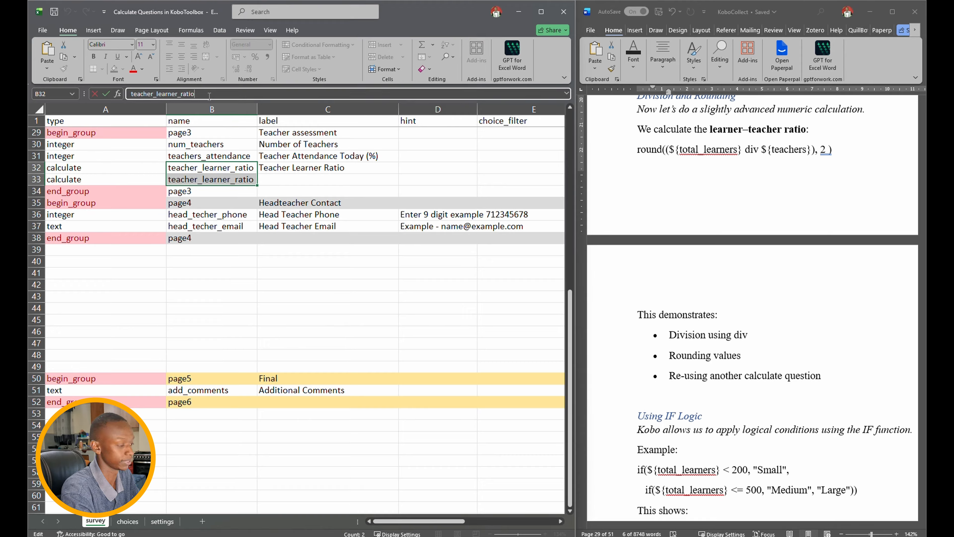
text(_comme)
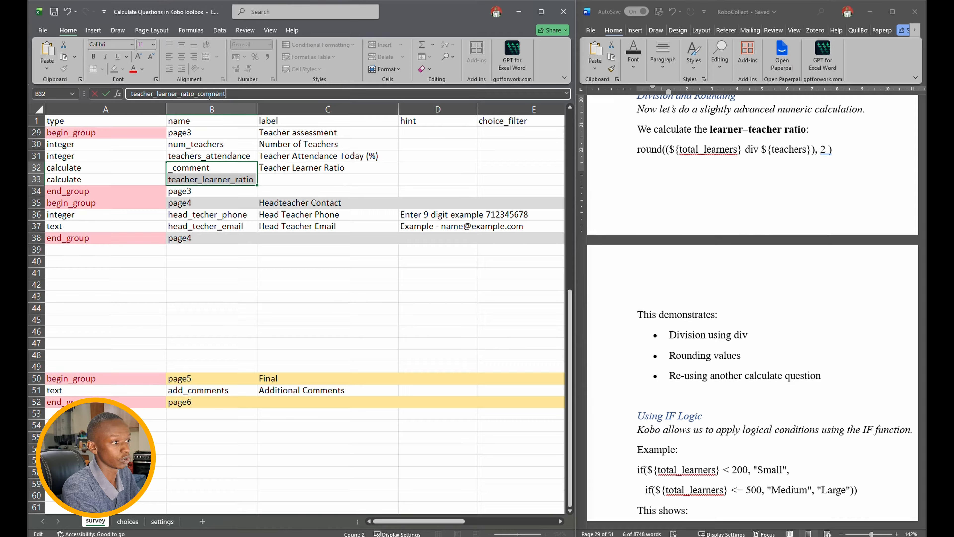
text(nt)
key(Return)
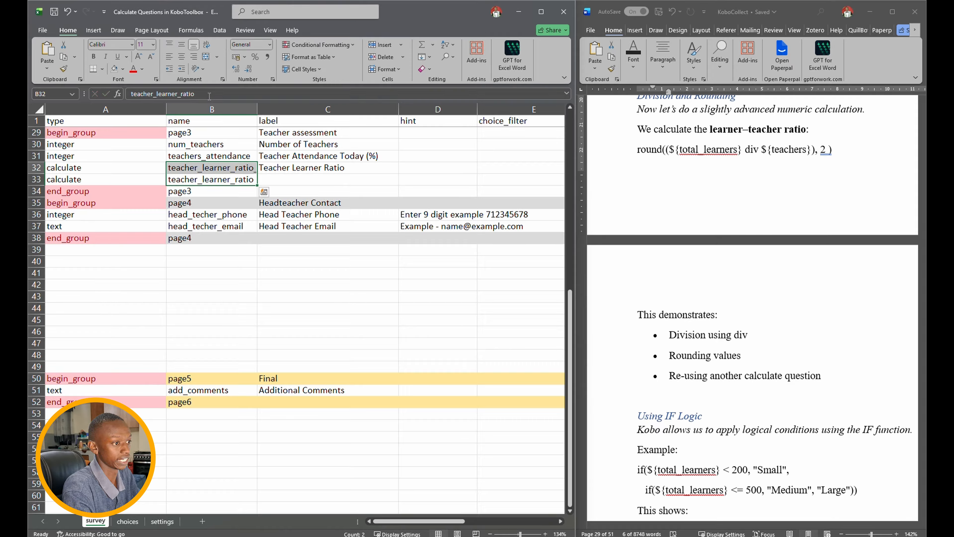
- Label row 33 'Teacher Learner Ratio Comment' by copying C32's label and adding 'Comment'
key(Up)
key(Right)
key(Down)
text(Tea)
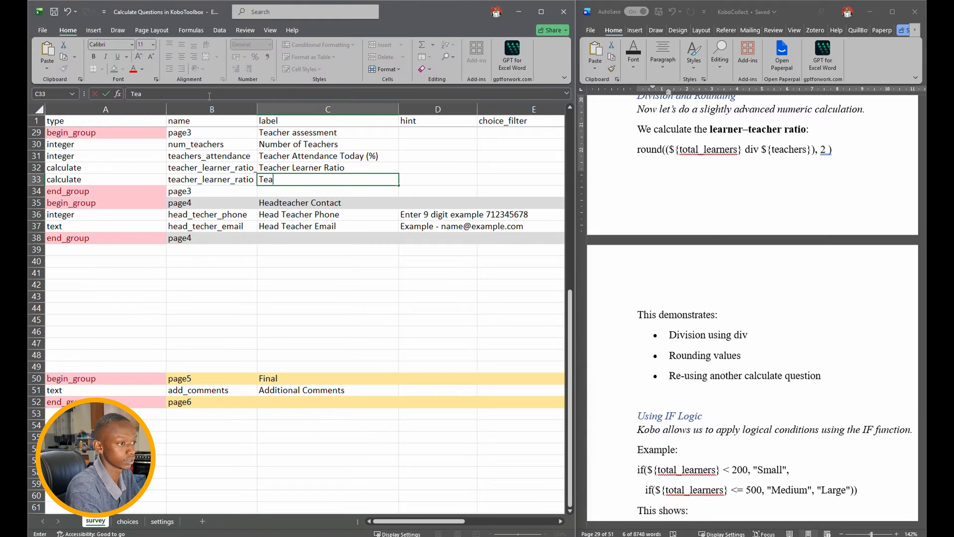
text(cher)
key(Right)
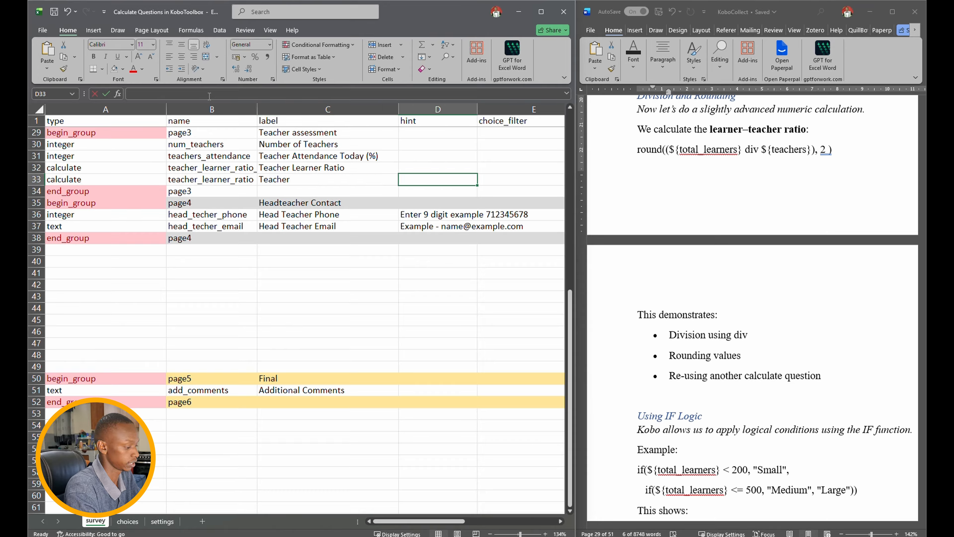
text(L)
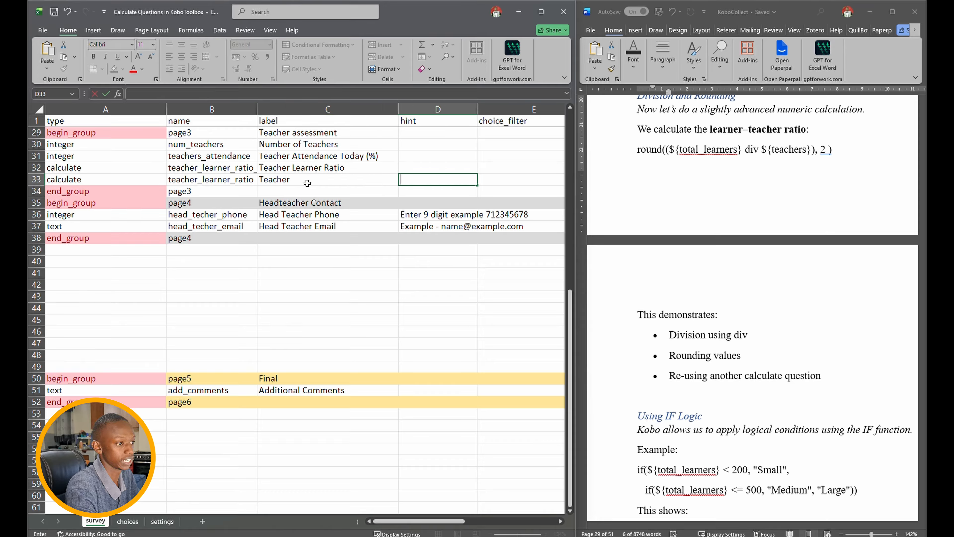
click(319, 168)
drag(400, 173, 399, 183)
double_click(356, 179)
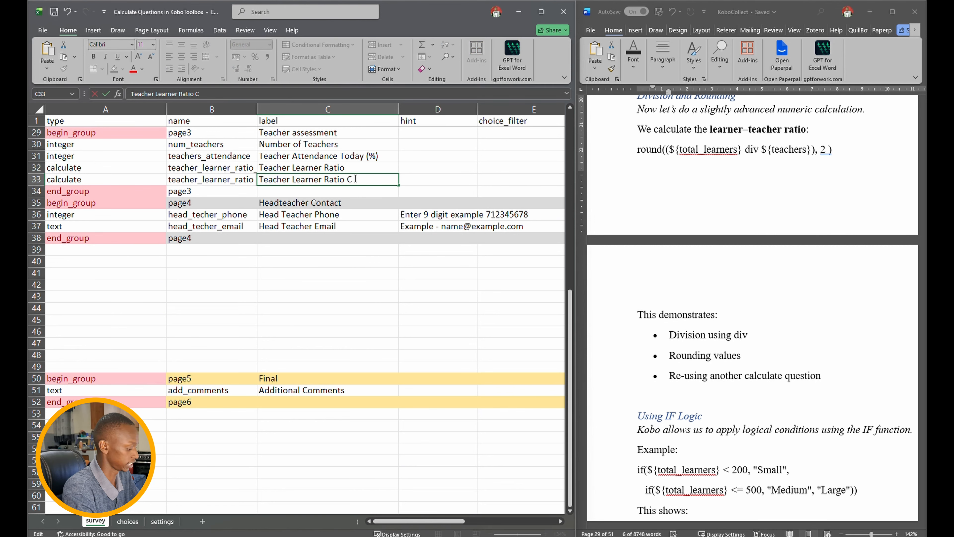
text(Comment)
key(Tab)
key(Tab)
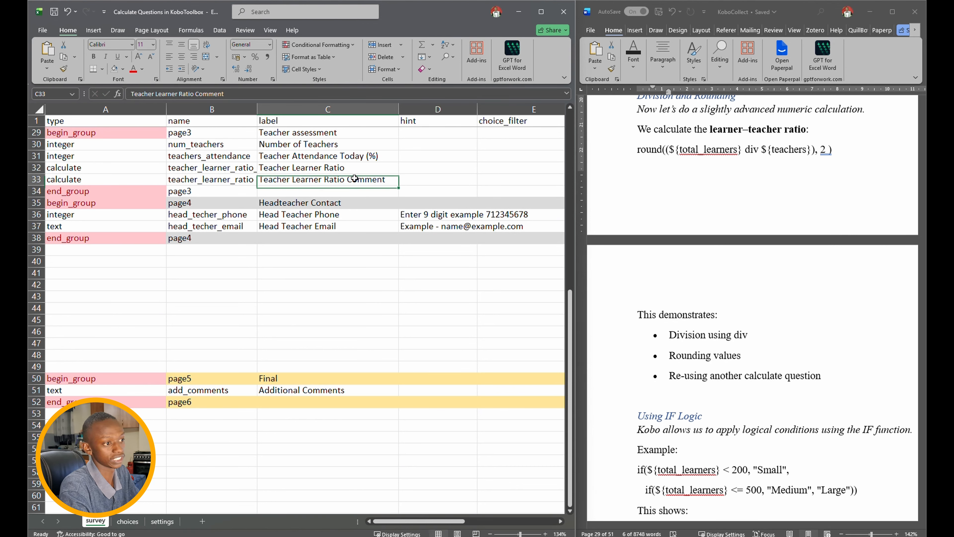
key(Tab)
key(Tab)
key(Tab)
key(Tab)
key(Tab)
key(Tab)
key(Tab)
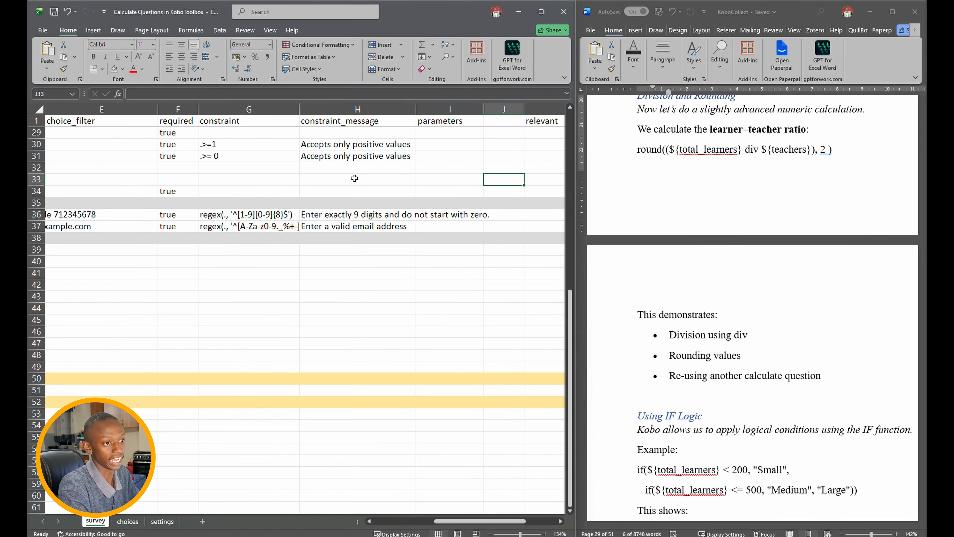
- Type if( in L33 instead of Excel's =IF, checking the teacher_learner_ratio field name
text(if)
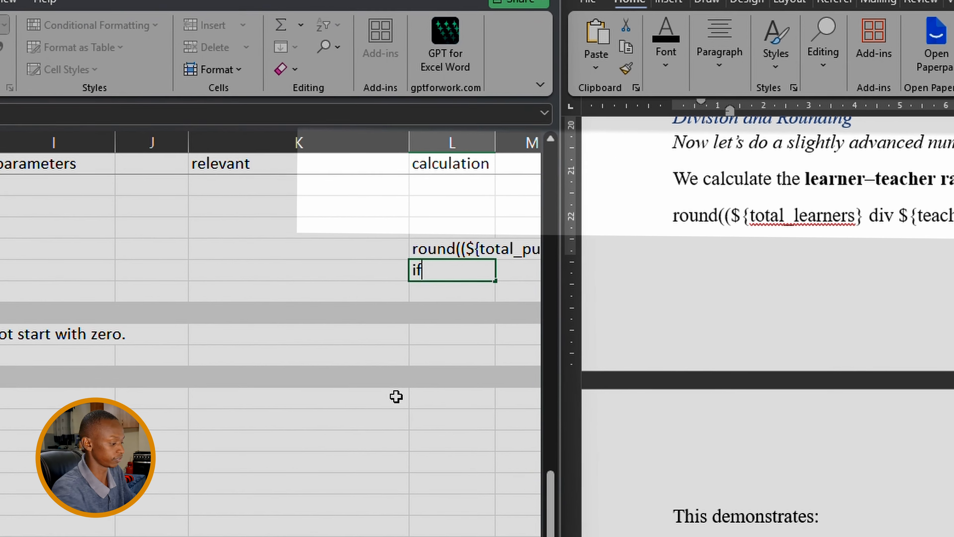
text(()
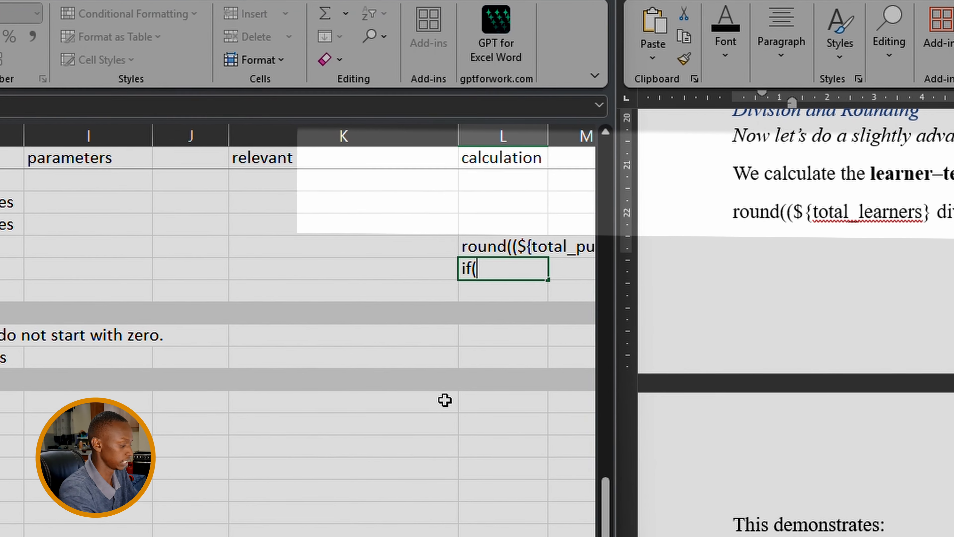
key(BackSpace)
key(BackSpace)
key(BackSpace)
text(=)
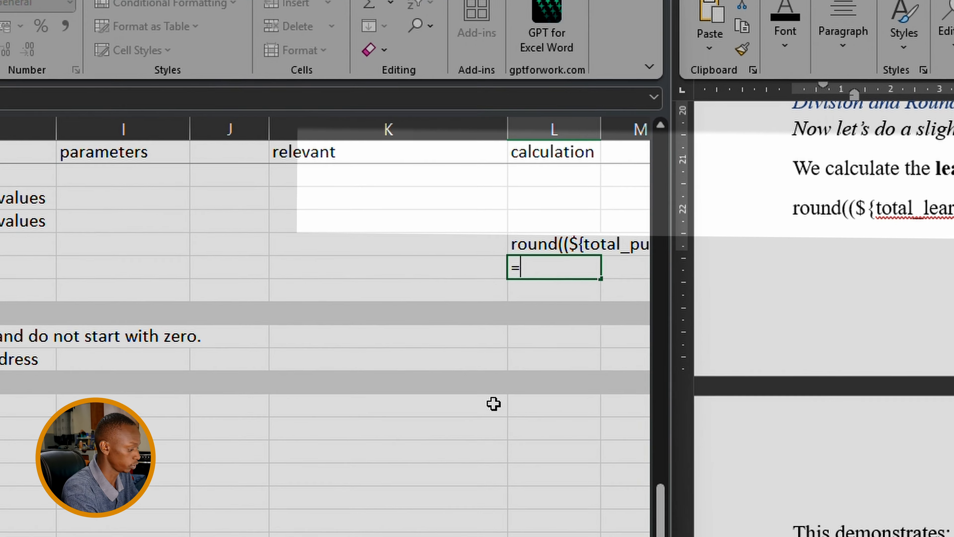
text(if)
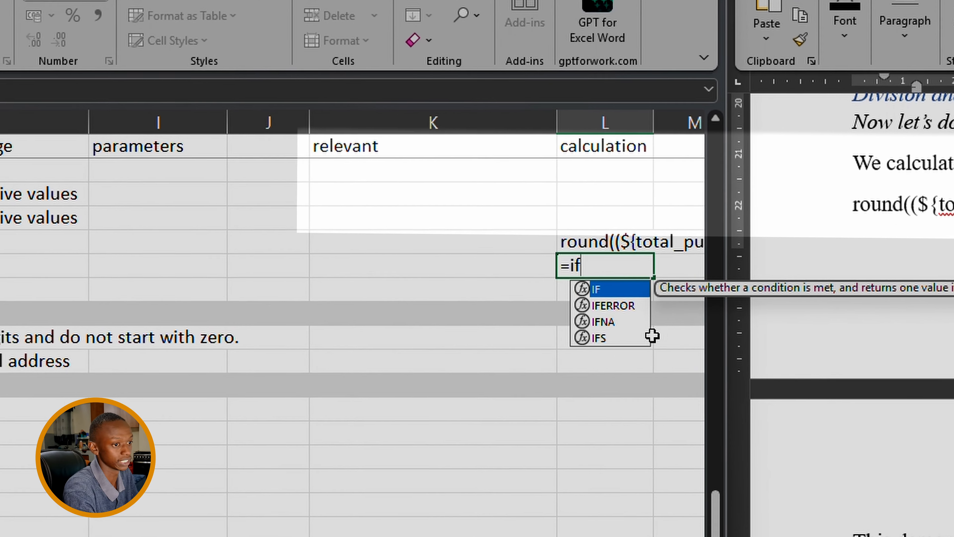
key(Tab)
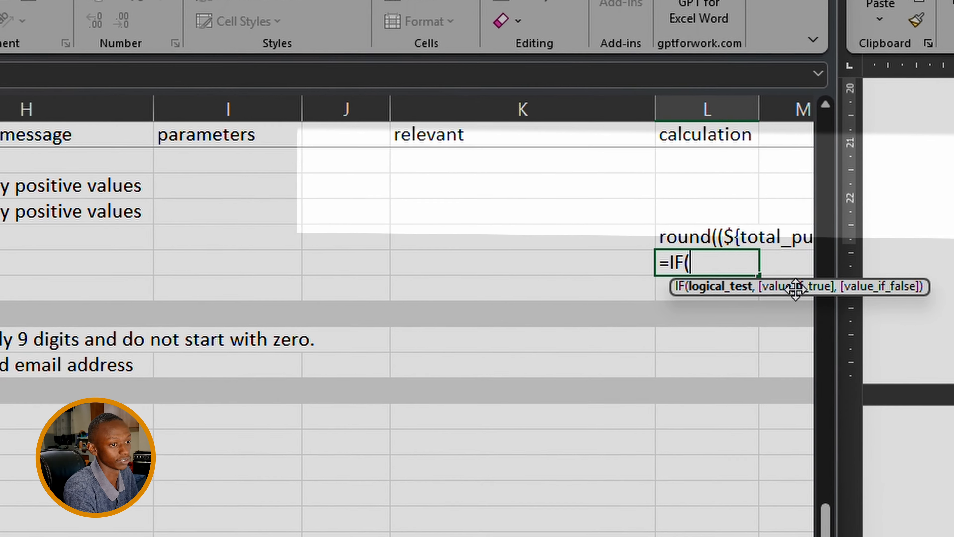
key(BackSpace)
key(BackSpace)
key(BackSpace)
key(BackSpace)
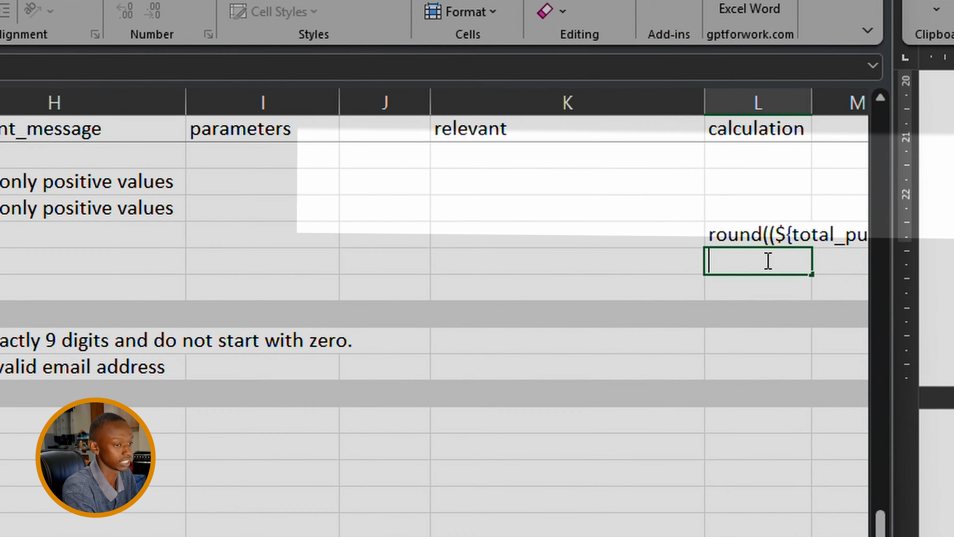
text(if()
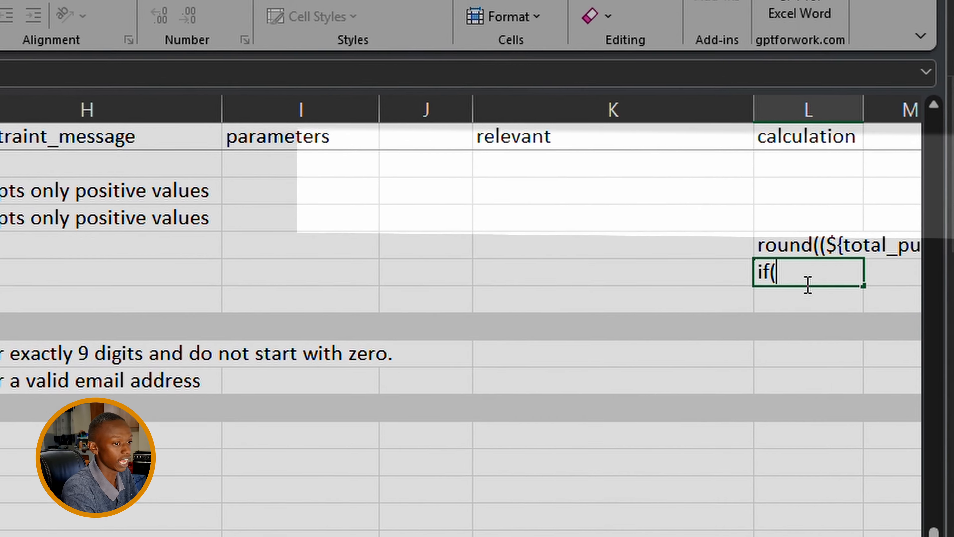
scroll(534, 398, left, 6)
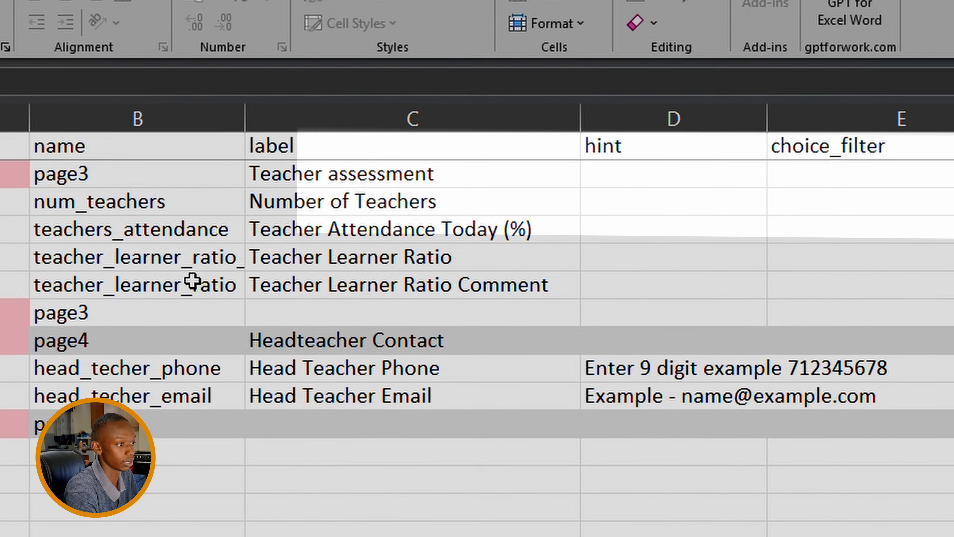
click(193, 281)
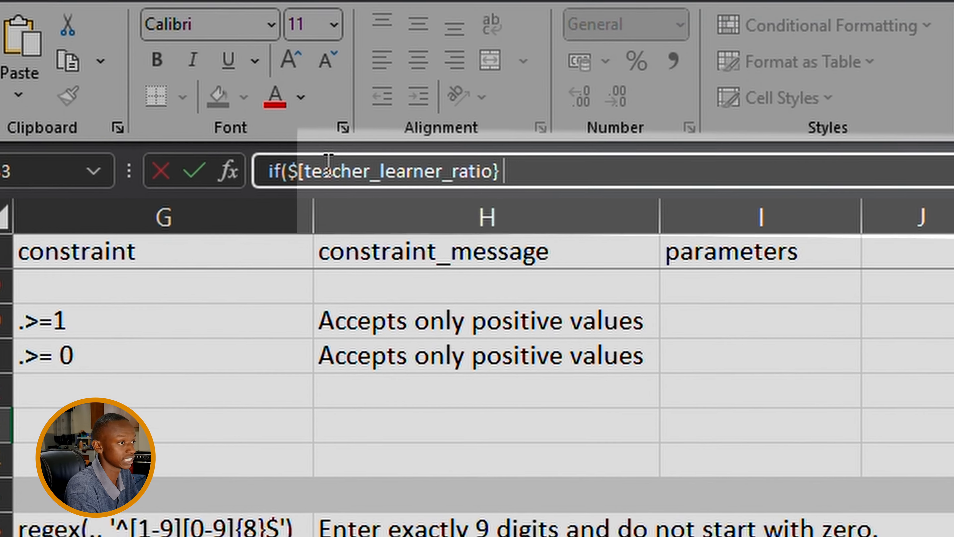
- Complete L33 as if(${teacher_learner_ratio} < 0.5, "Few Teacher", "Enough Teachers") and review it
text(<)
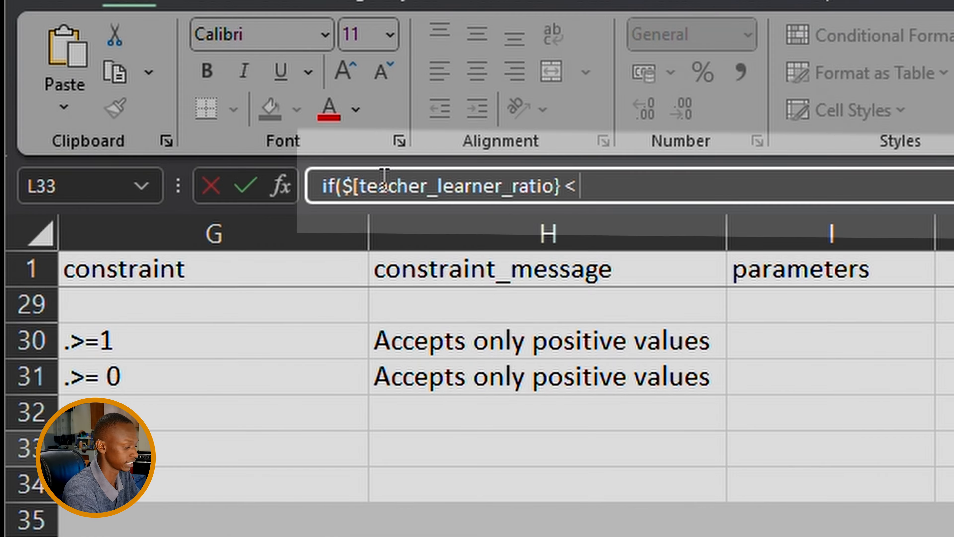
text(0.5)
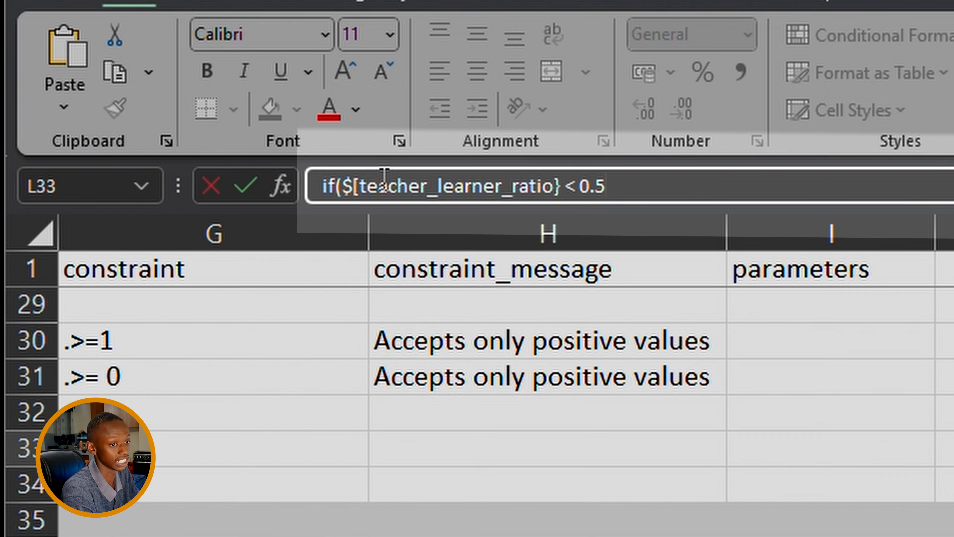
text(, ")
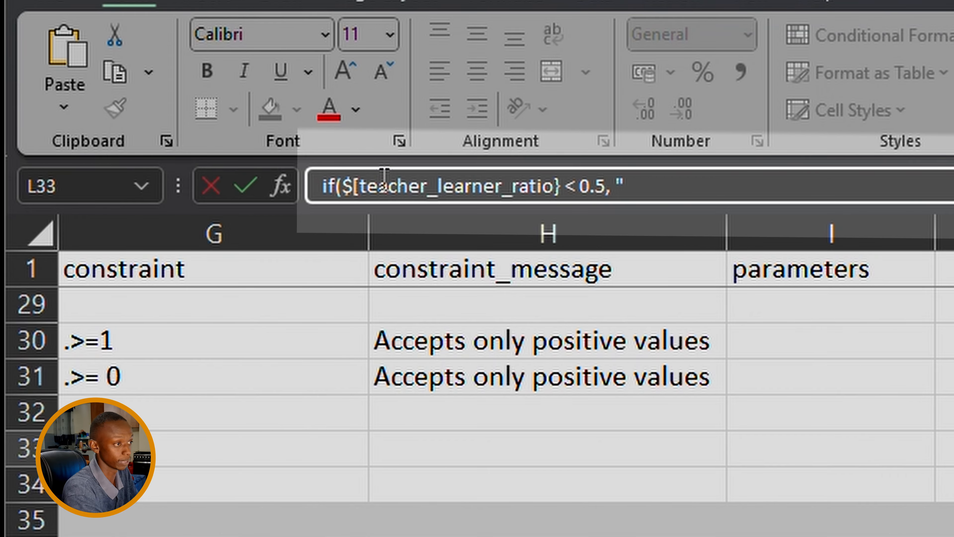
text(Few )
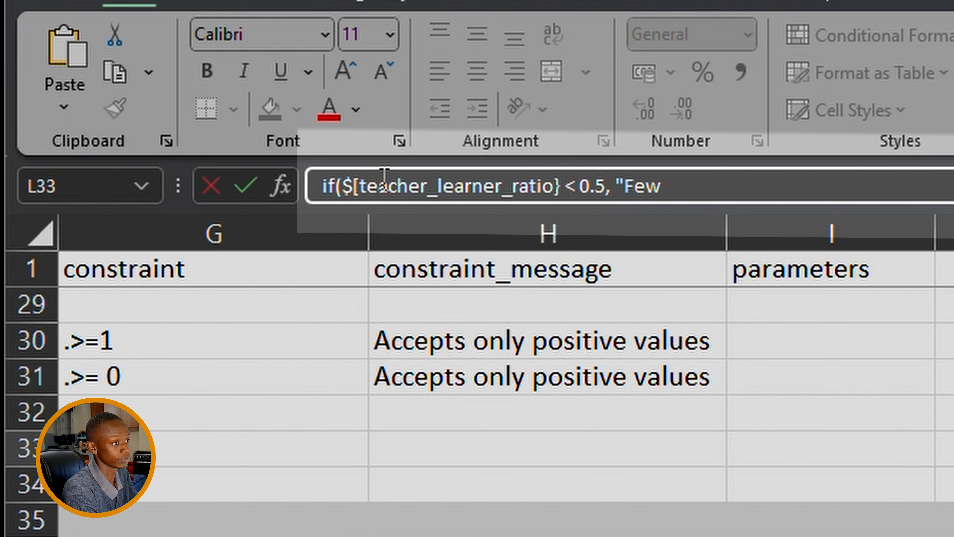
text( Te)
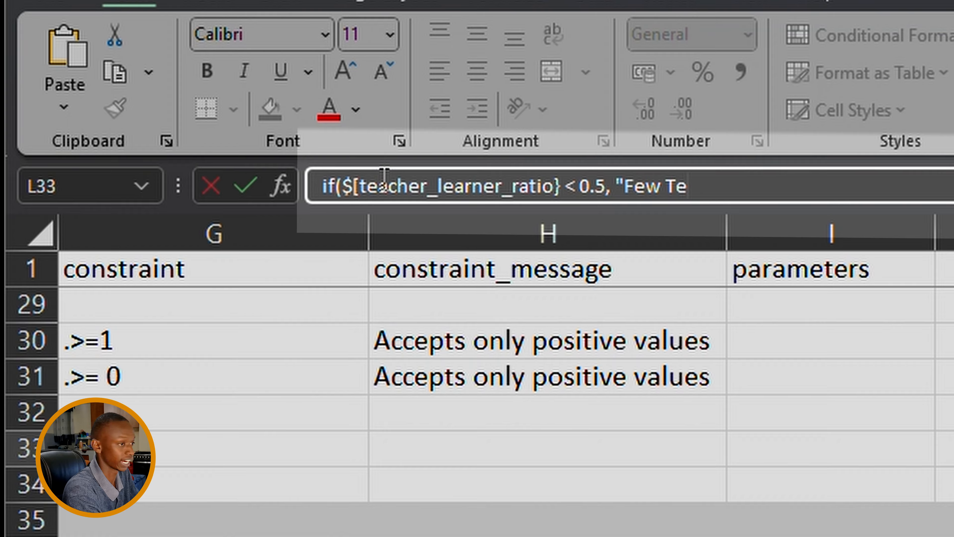
text(acher)
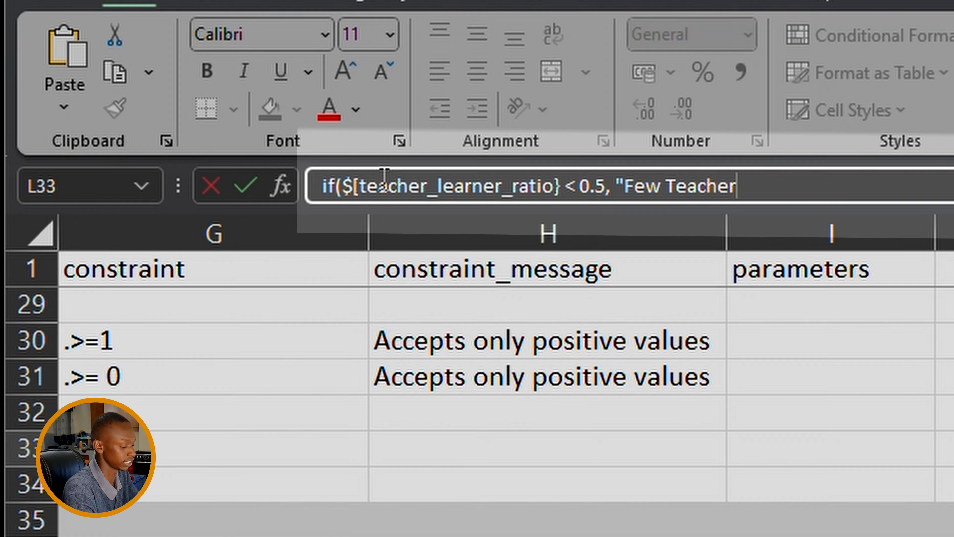
text(", )
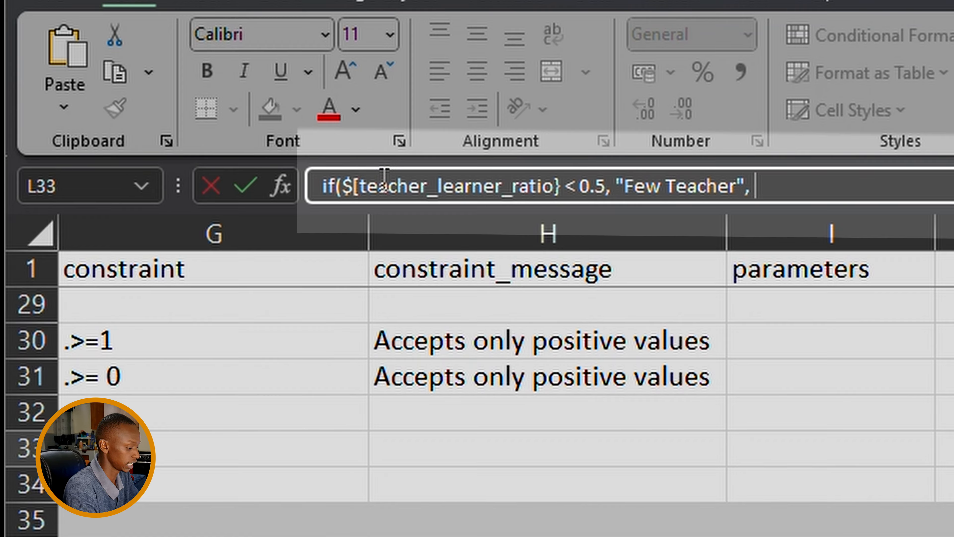
text(")
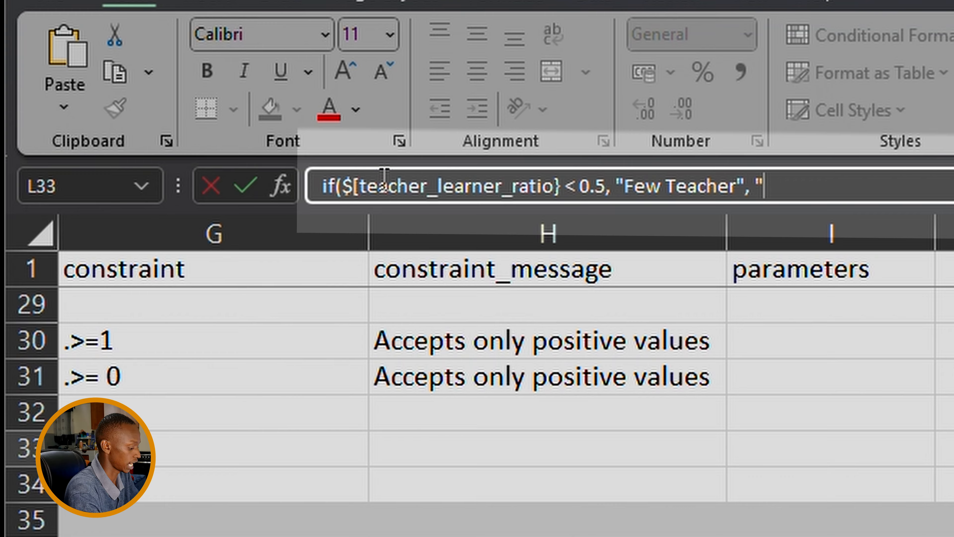
text(Nomr)
key(BackSpace)
key(Left)
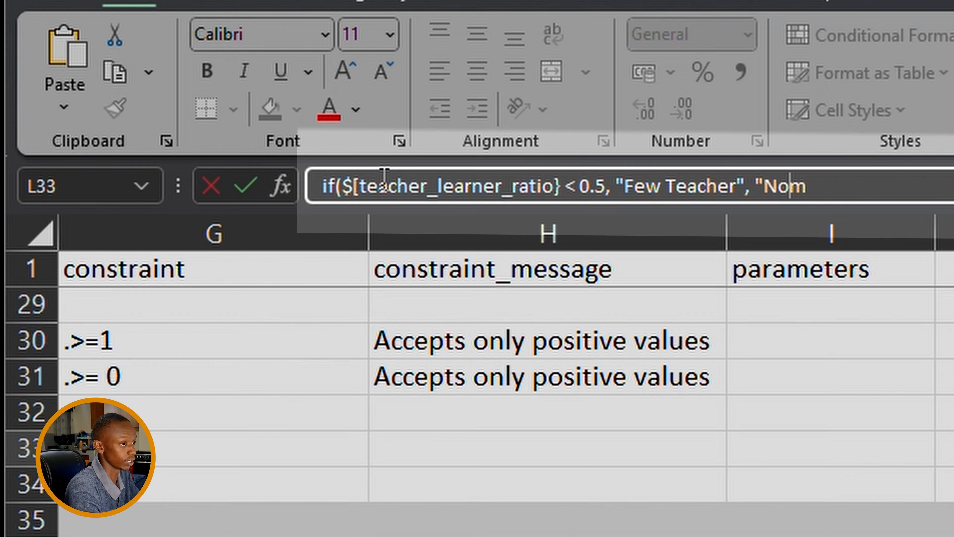
key(Delete)
key(BackSpace)
key(BackSpace)
text(Ac)
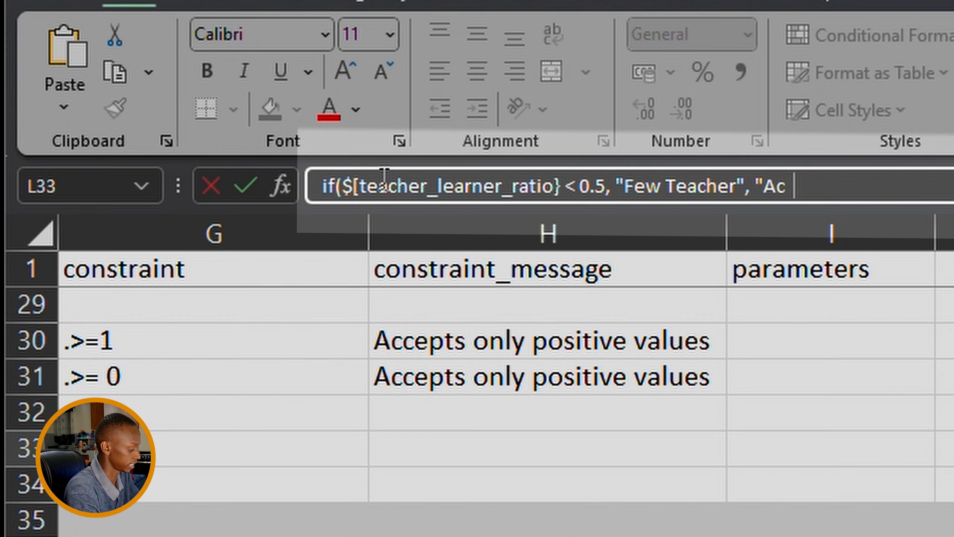
key(BackSpace)
key(BackSpace)
text(E)
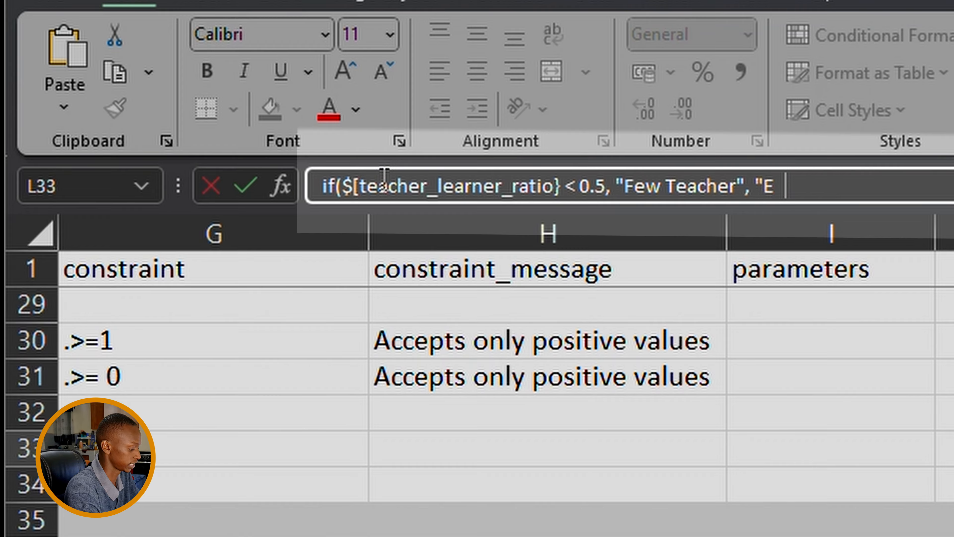
text(nough Tea)
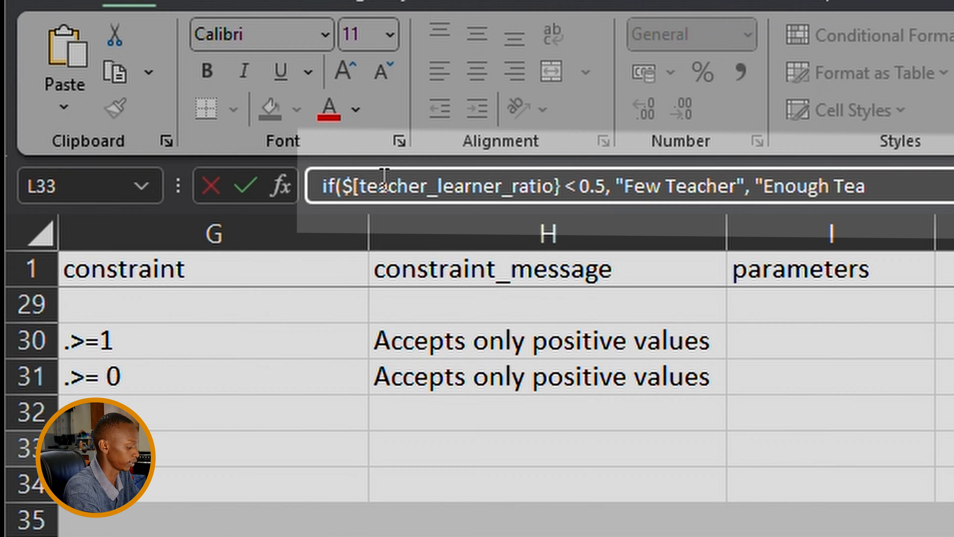
text(cher"))
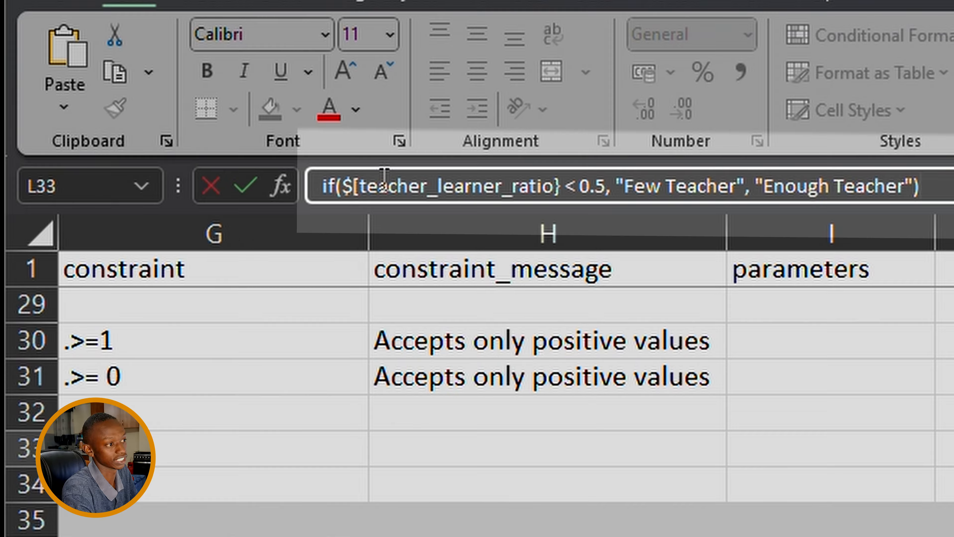
click(908, 186)
text(s)
key(Return)
key(Up)
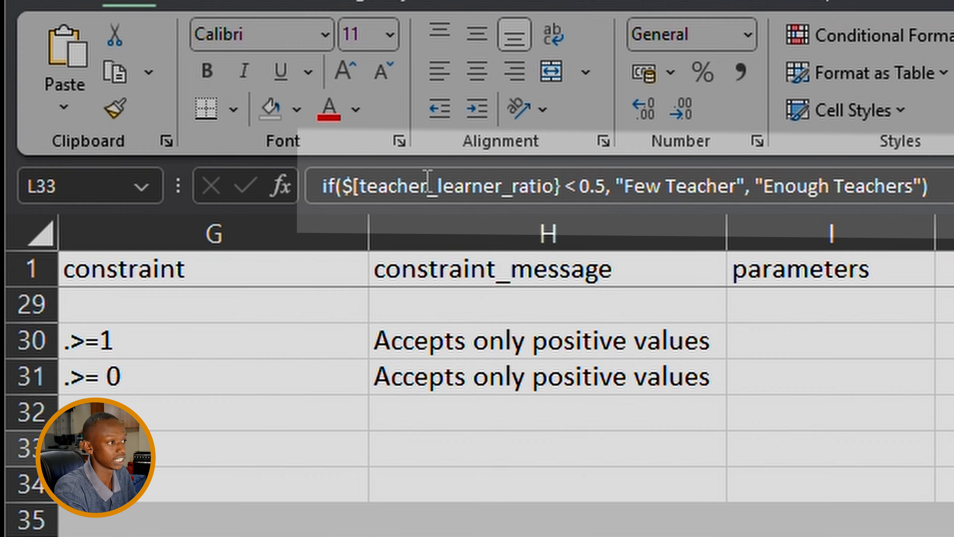
click(361, 187)
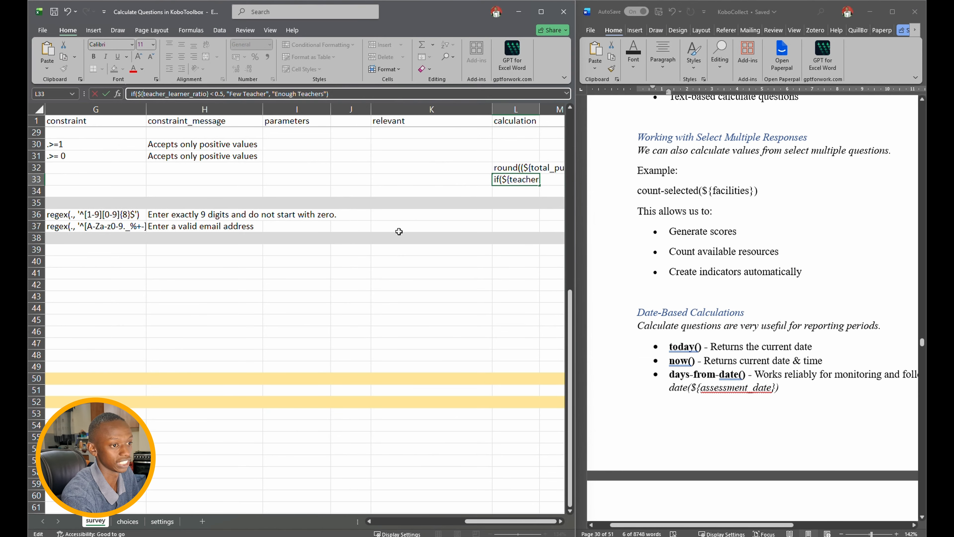
- Delete empty rows 40–46 between page4 and page5, then close Excel and maximize Word
click(399, 231)
scroll(303, 198, left, 6)
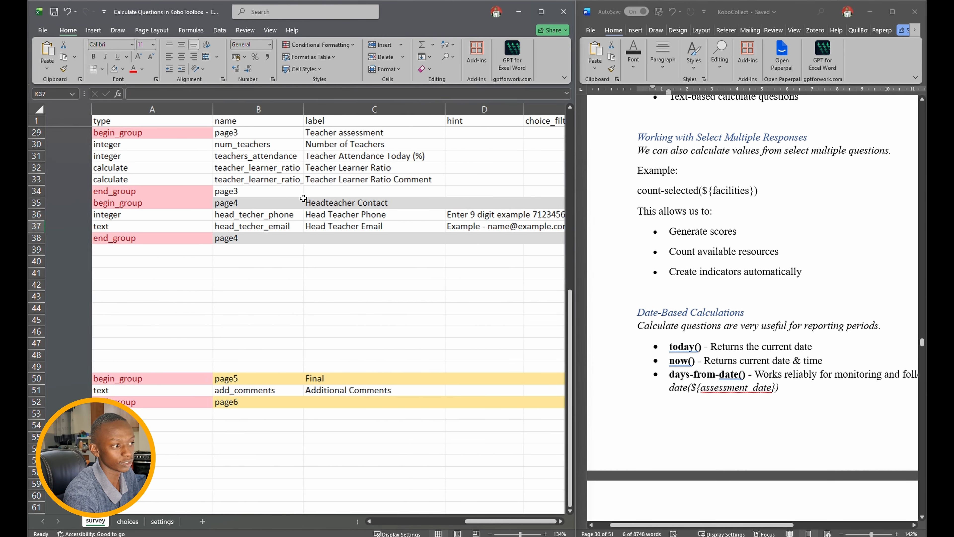
scroll(194, 192, up, 2)
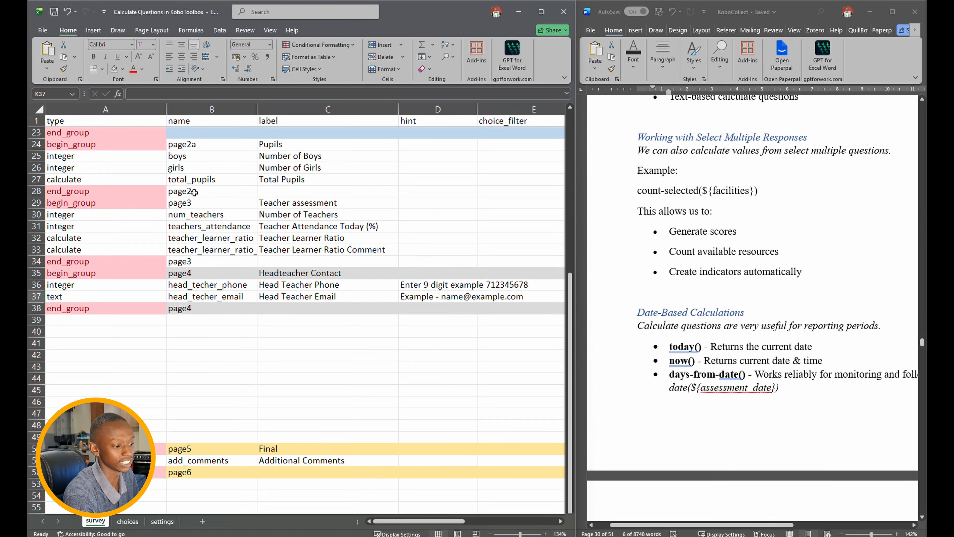
drag(38, 331, 39, 397)
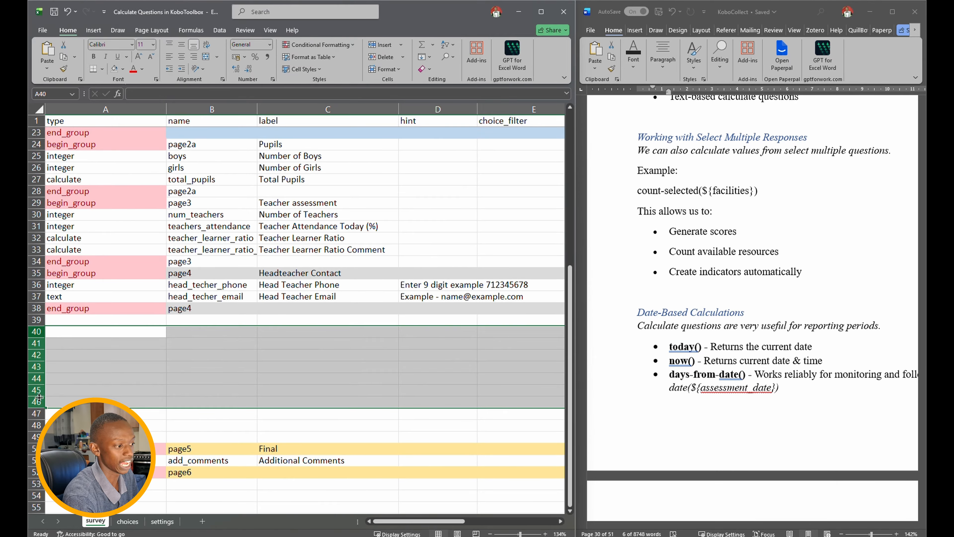
right_click(39, 363)
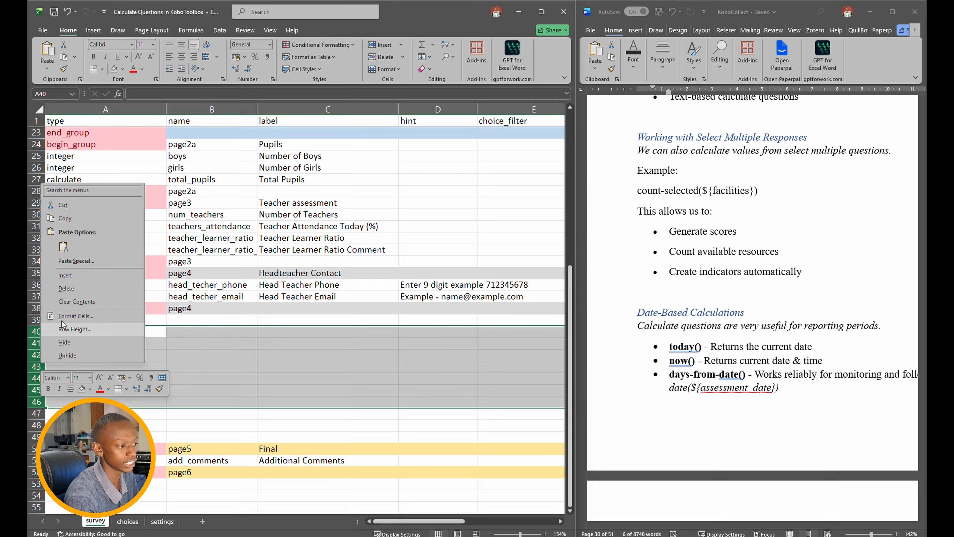
click(60, 287)
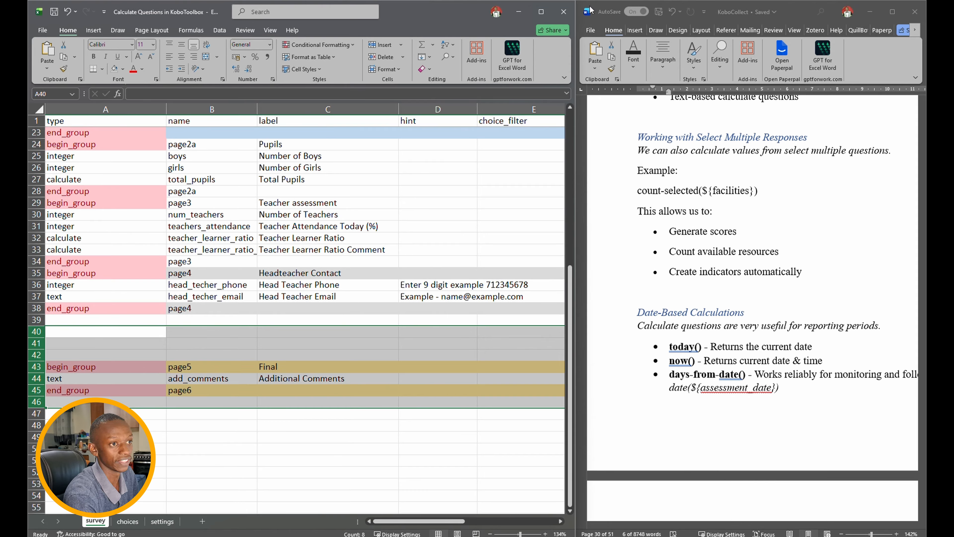
click(562, 6)
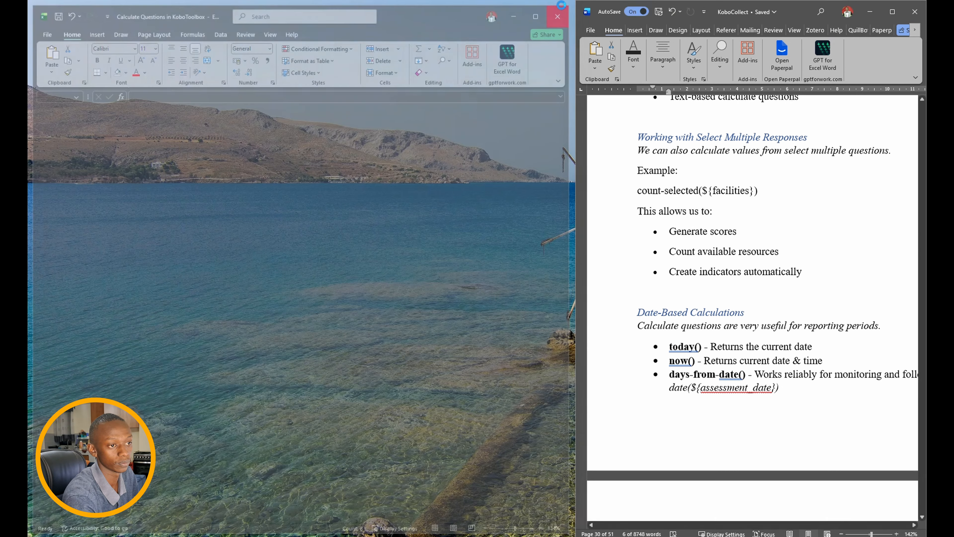
click(892, 11)
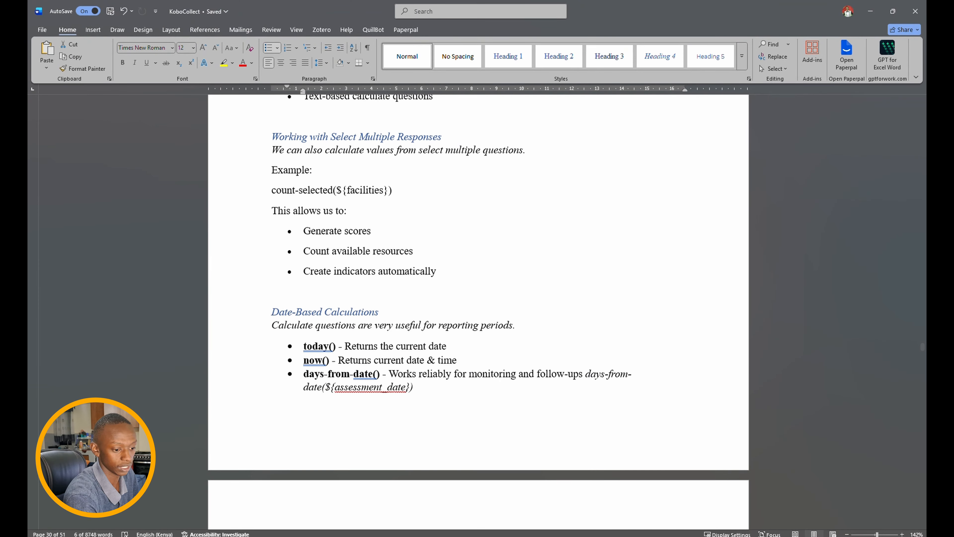
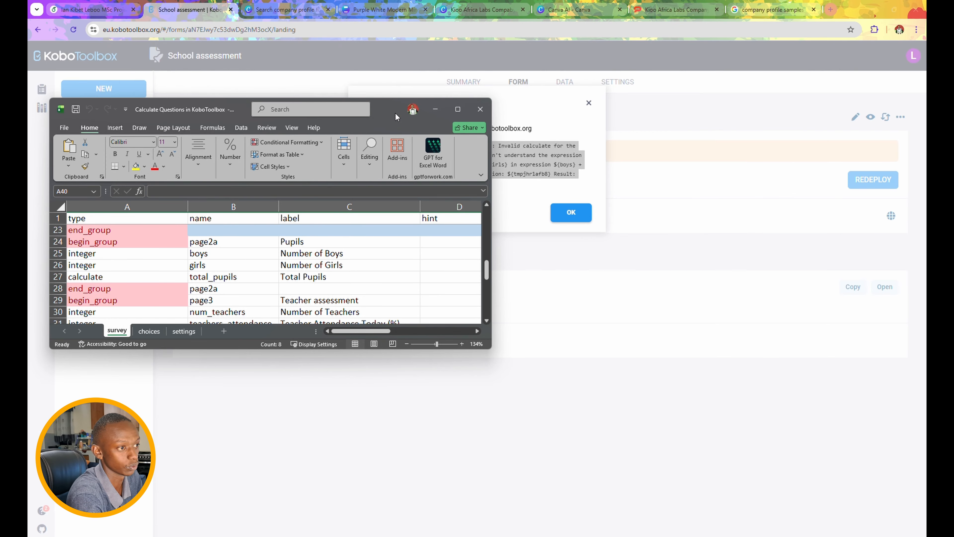
- Maximize the Excel survey sheet and select the page2a entry in B28 to inspect the calculate rows
scroll(330, 241, down, 3)
scroll(332, 242, up, 2)
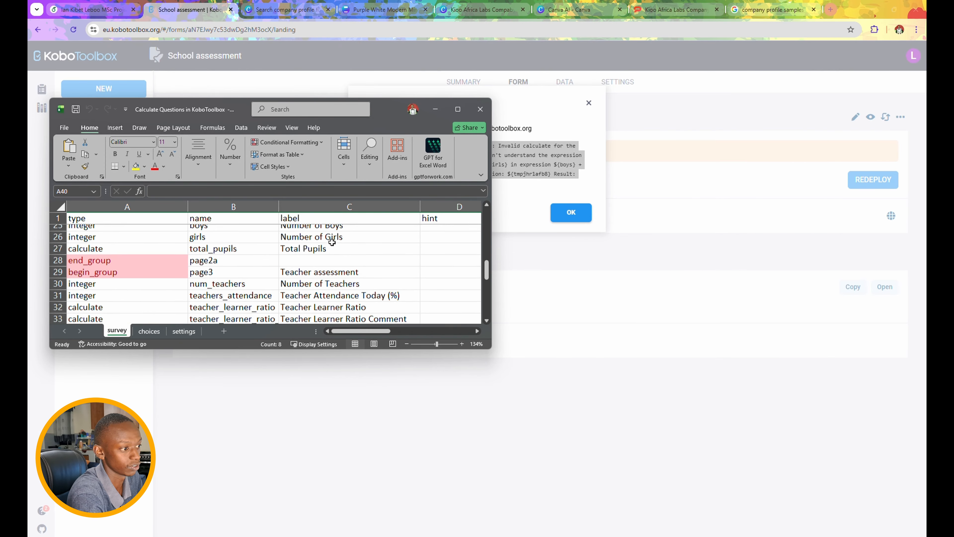
click(457, 109)
scroll(225, 211, up, 1)
click(226, 214)
- Copy the total_pupils name from B27 and paste it into the round() ratio formula in L32
click(213, 202)
click(182, 94)
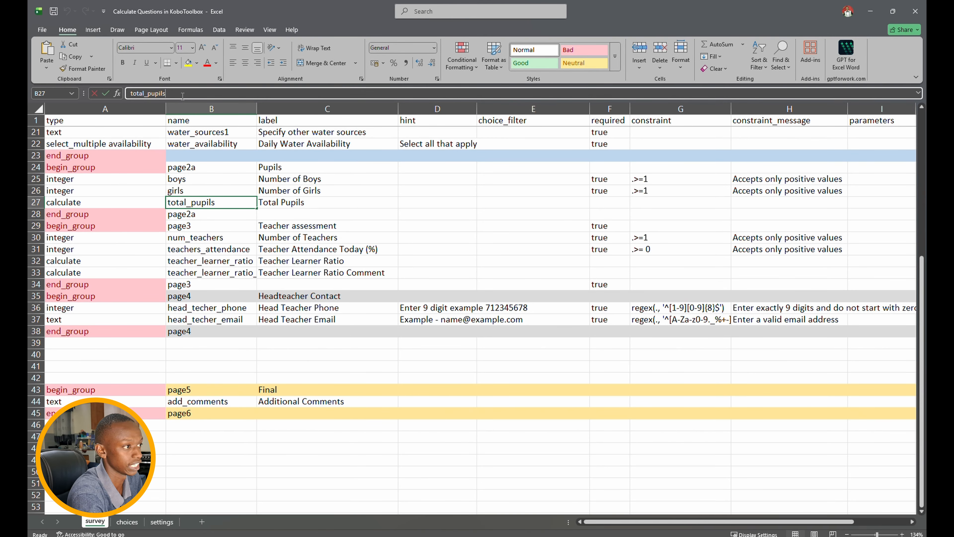
drag(99, 92, 97, 92)
click(240, 272)
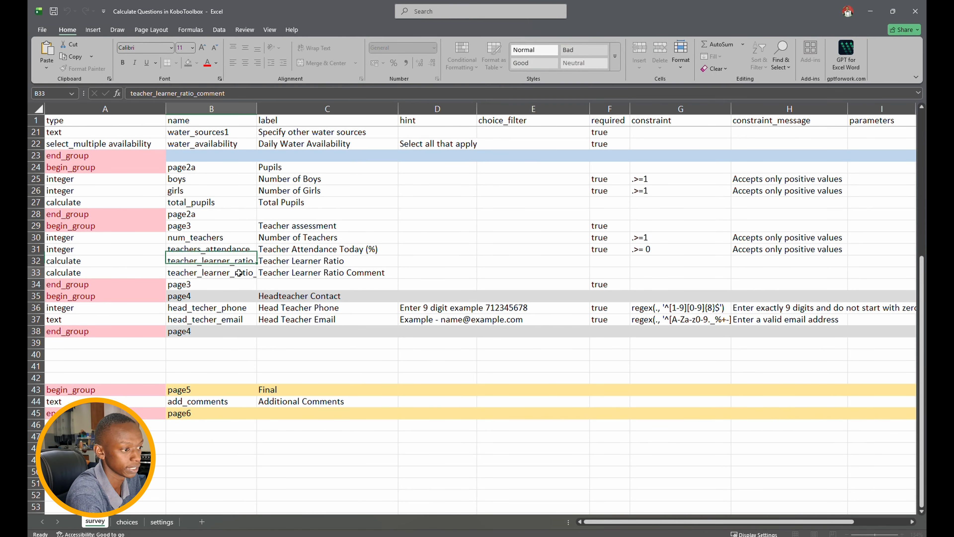
key(Right)
key(Right)
key(Right)
key(Right)
key(Right)
key(Right)
key(Right)
key(Right)
key(Right)
key(Right)
key(Right)
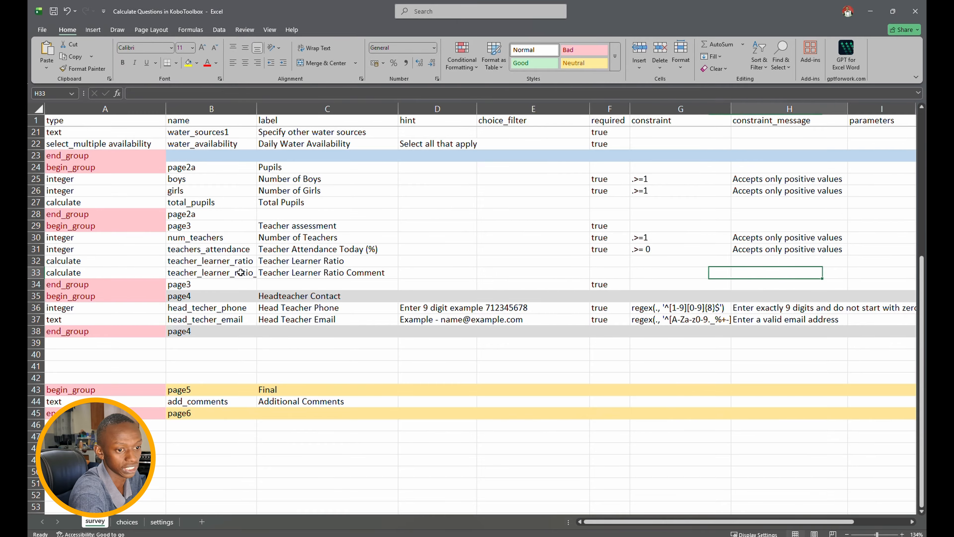
key(Left)
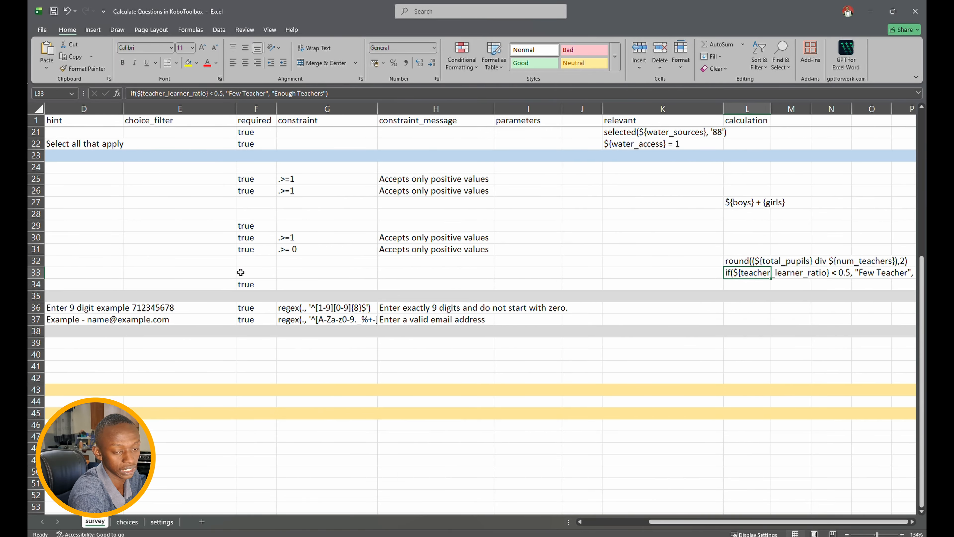
key(Up)
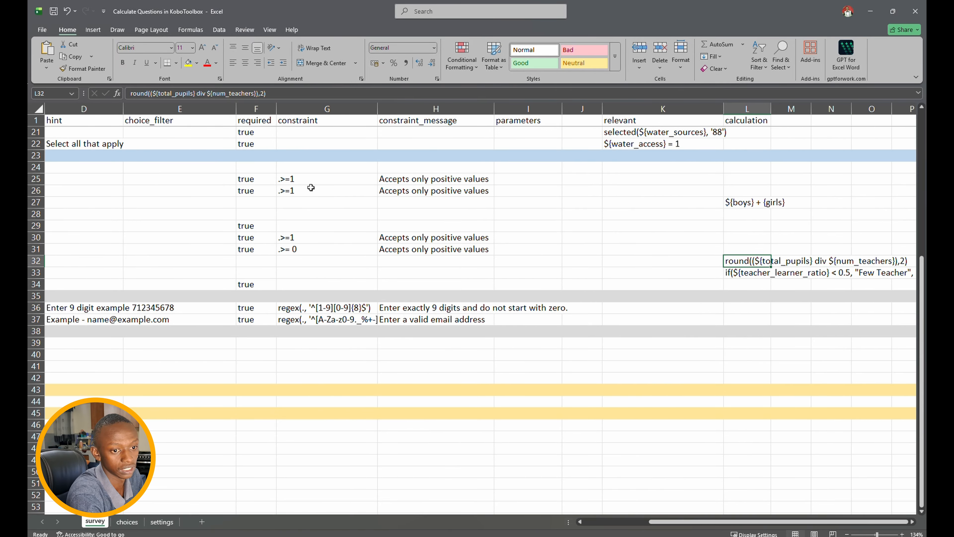
click(196, 93)
key(BackSpace)
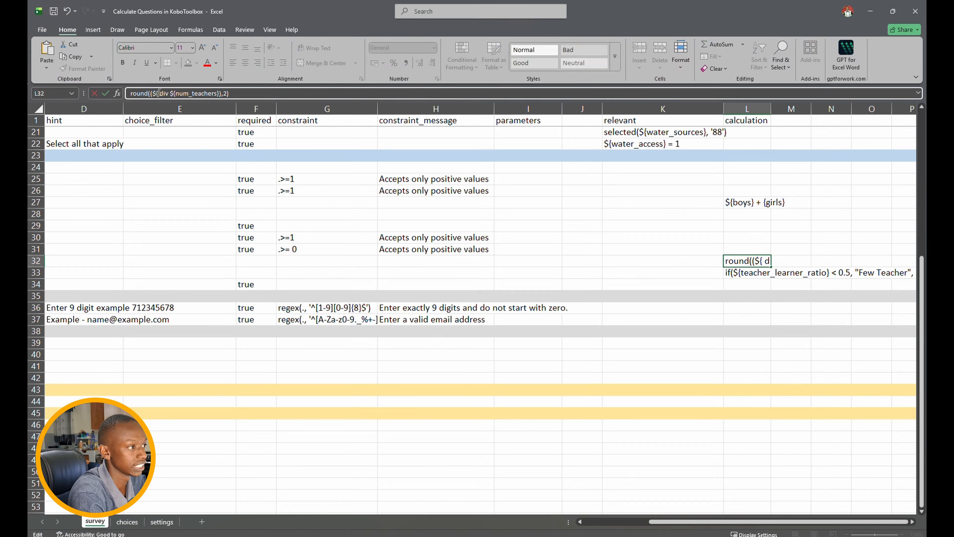
text(total_pupils)
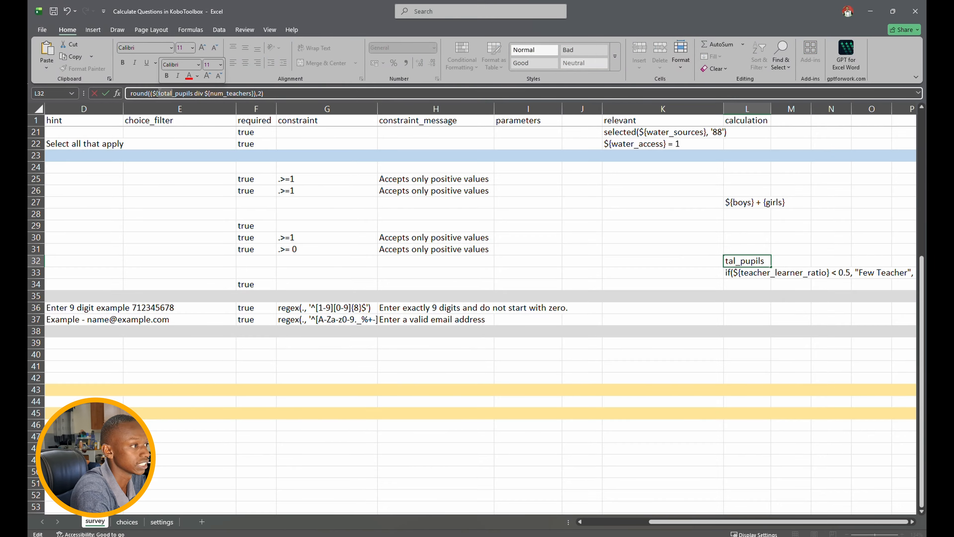
click(194, 96)
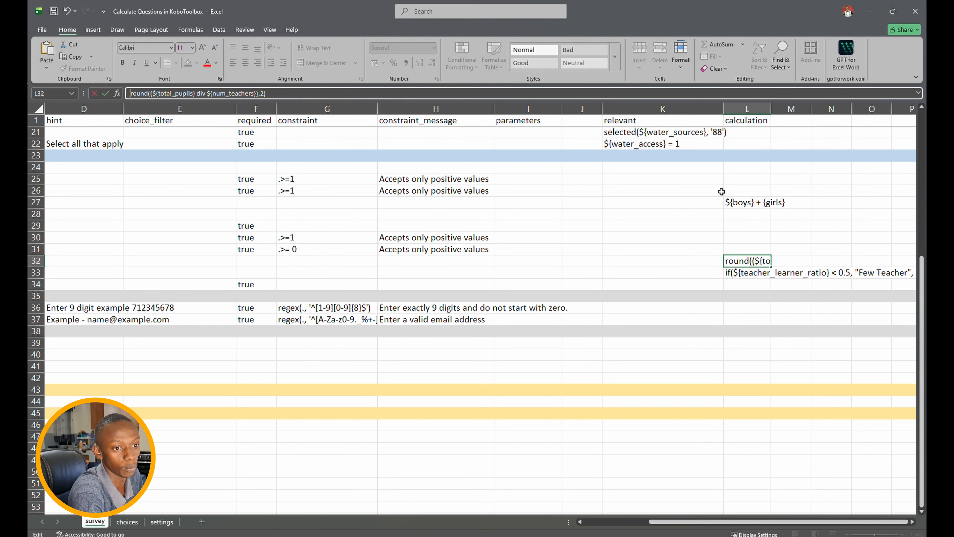
- Correct the L27 total formula to ${boys} + ${girls}
click(740, 201)
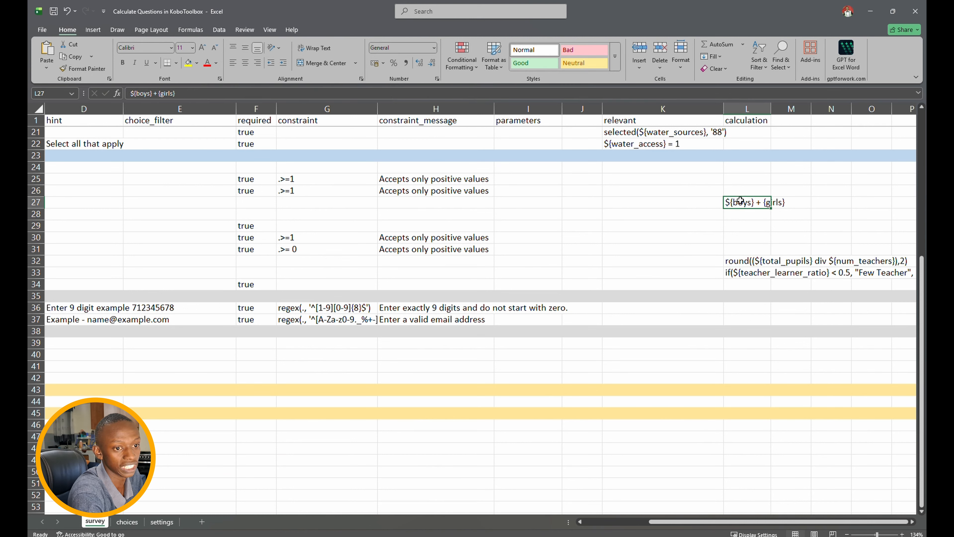
click(160, 93)
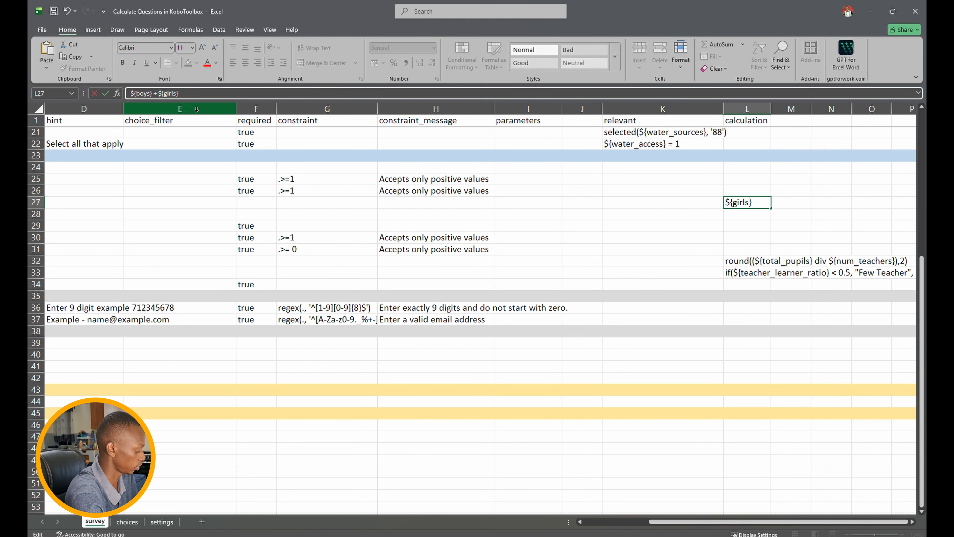
key(ctrl+Return)
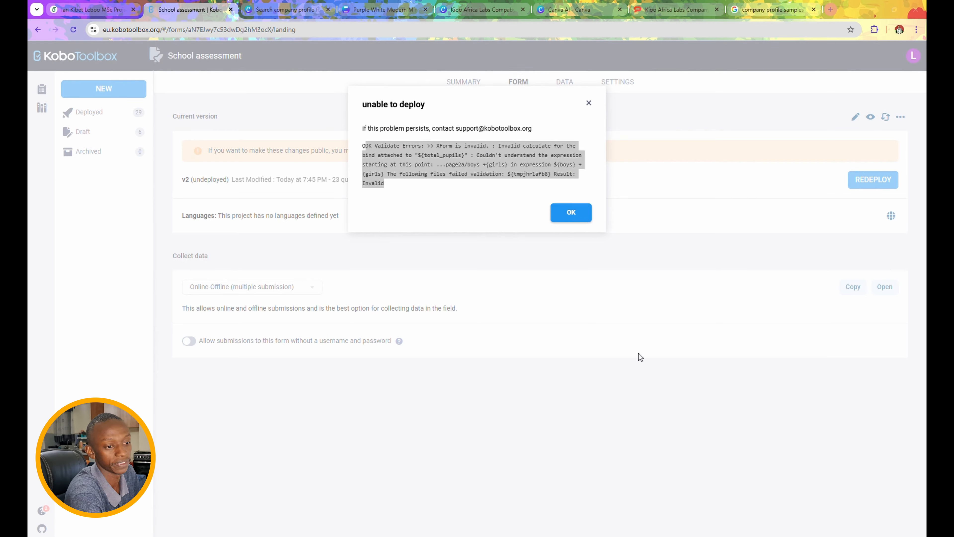
- Upload the corrected Excel XLSForm over the School assessment form and redeploy it as v2
click(571, 212)
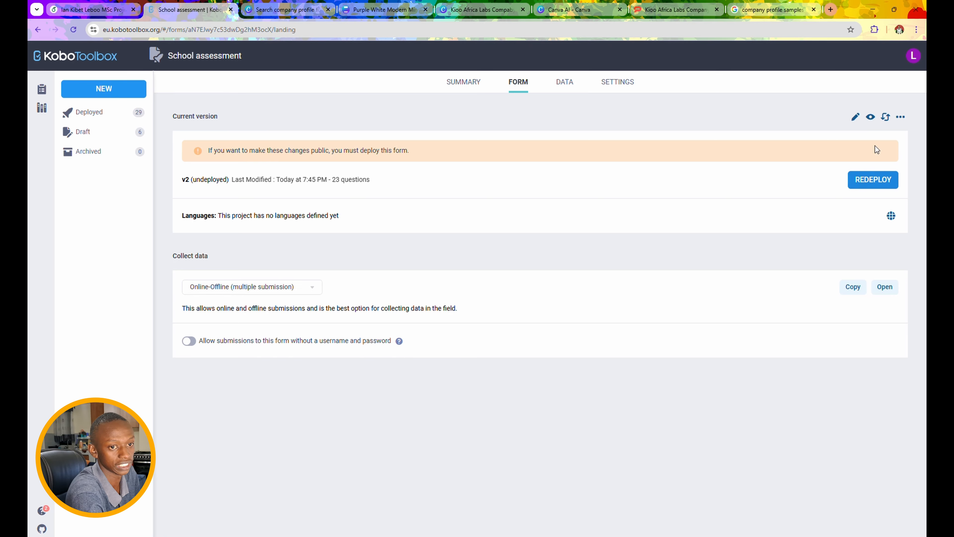
click(886, 117)
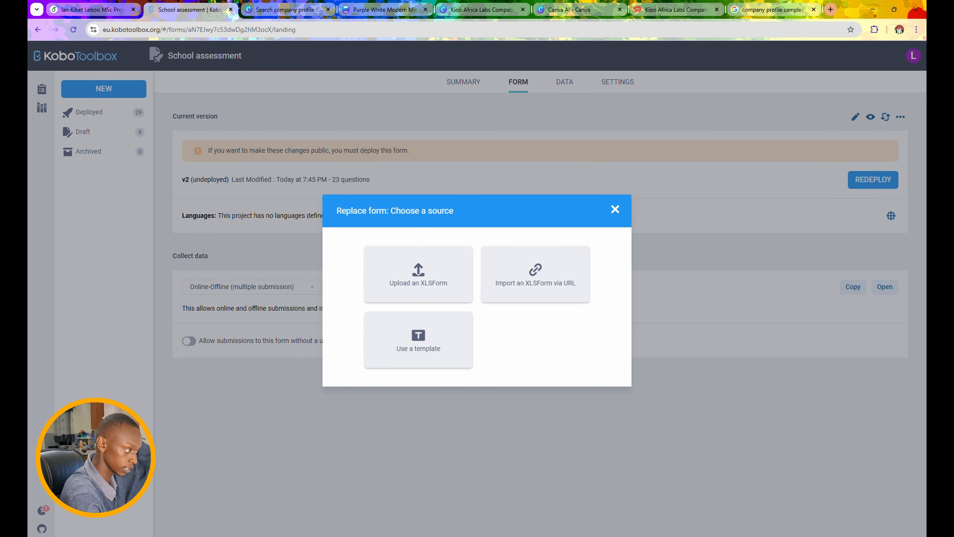
mouse_move(30, 376)
mouse_down()
mouse_move(398, 325)
mouse_move(30, 395)
mouse_up()
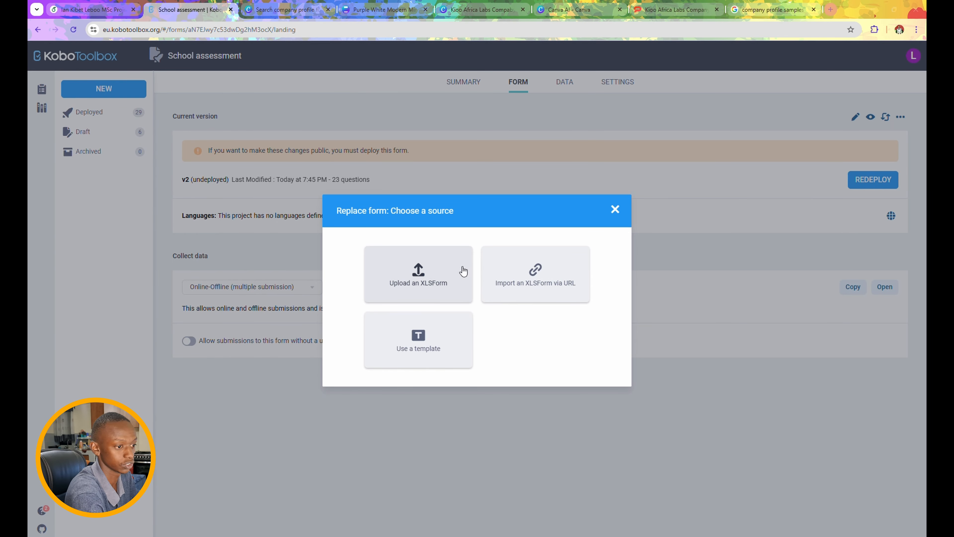
click(419, 273)
drag(30, 394, 493, 305)
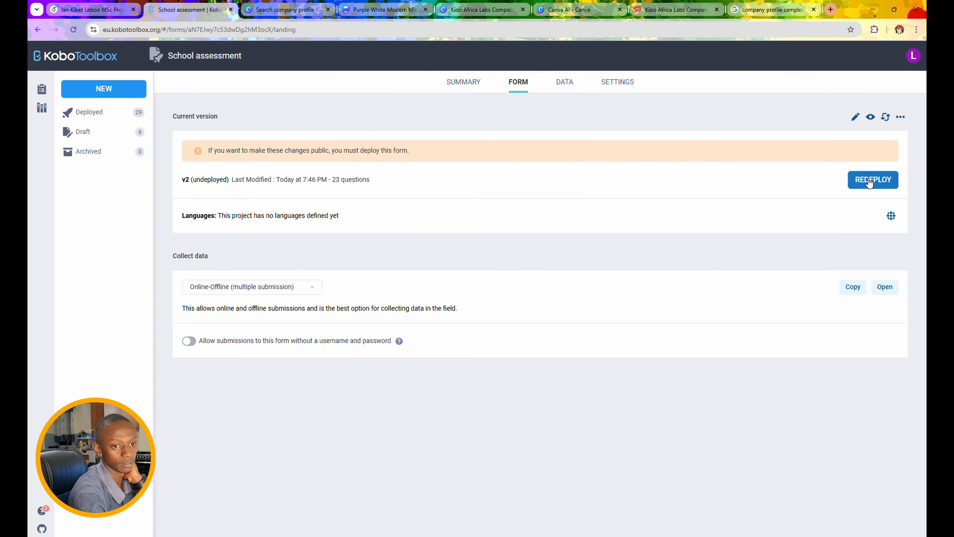
click(869, 182)
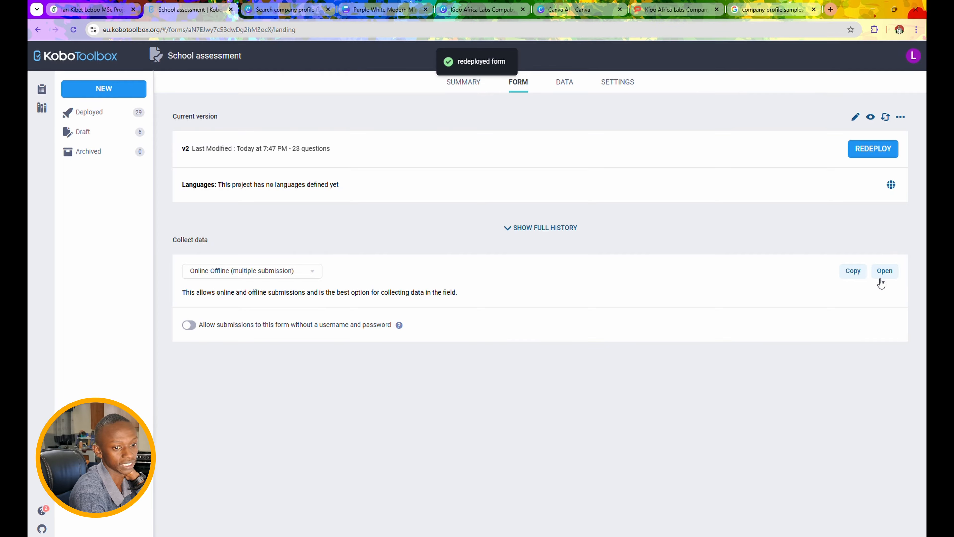
- Open the redeployed form in Enketo, discard the old unsaved record and block location access
click(883, 272)
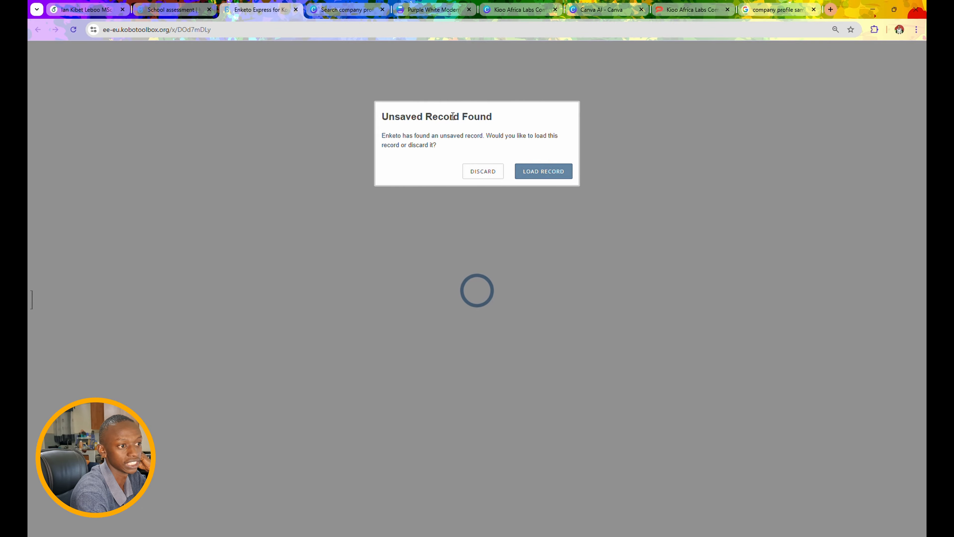
click(538, 174)
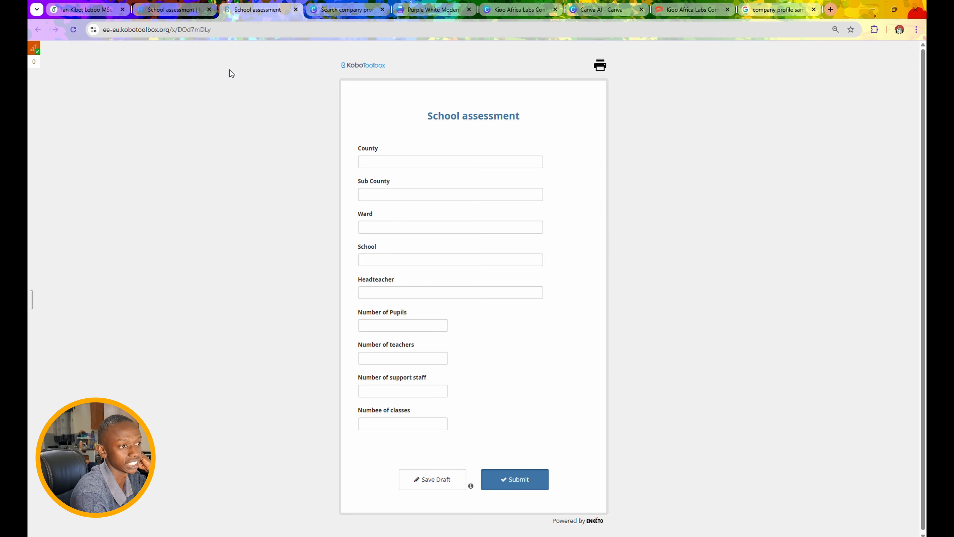
click(73, 31)
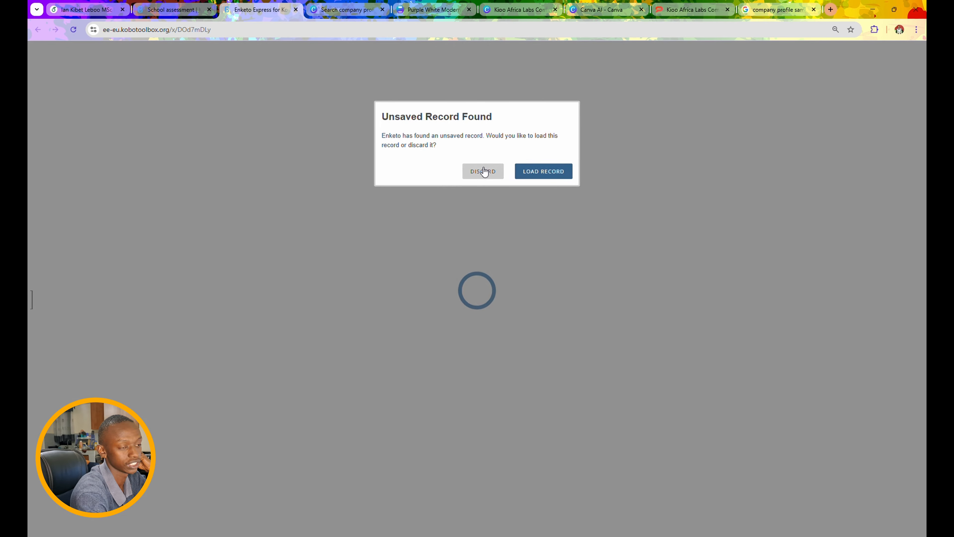
click(483, 171)
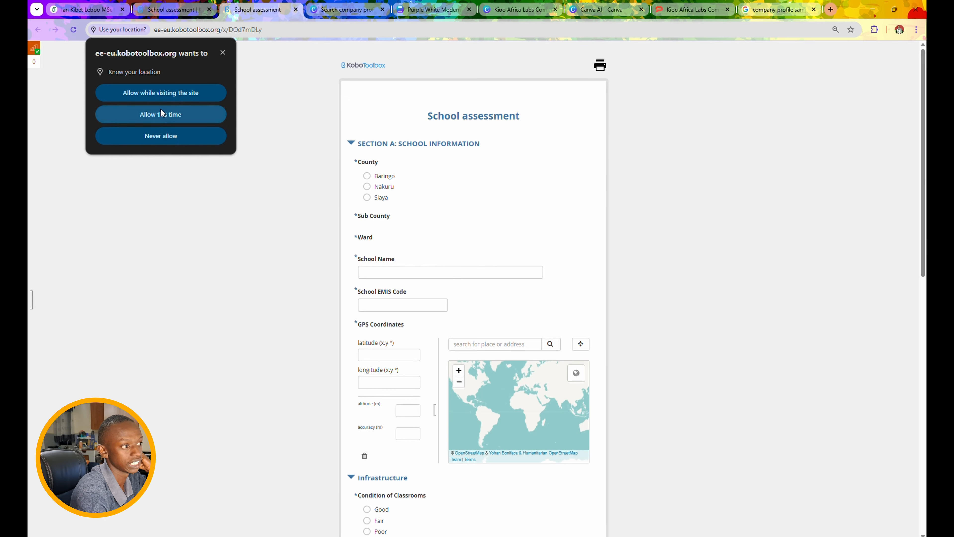
scroll(456, 292, down, 10)
scroll(456, 292, down, 1)
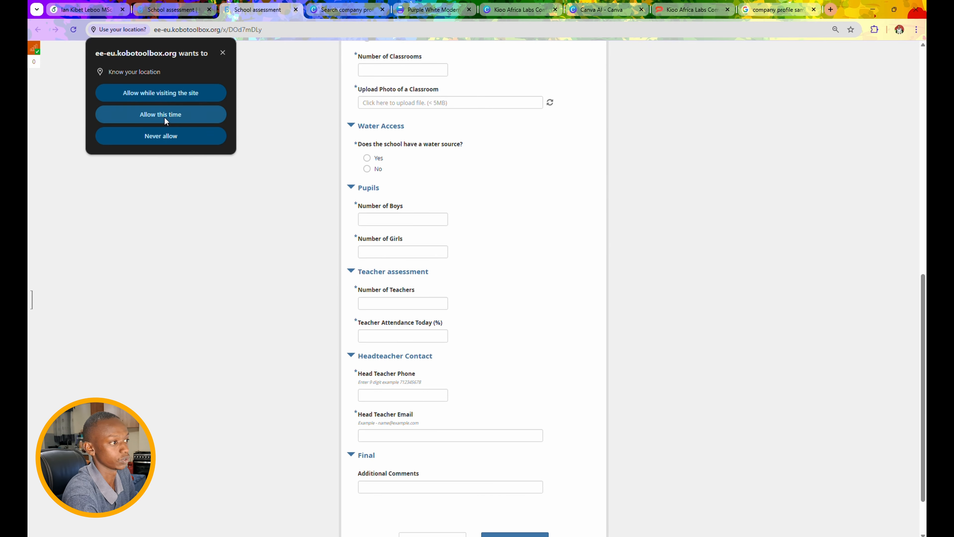
click(179, 136)
scroll(384, 163, up, 10)
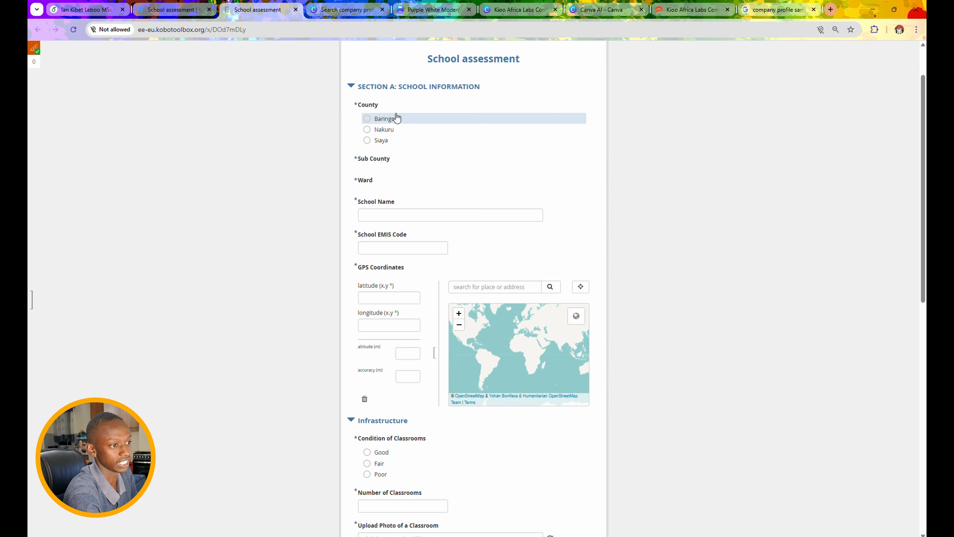
- Enter school details: Nakuru, Gilgil, Malewa West, school name 'Leo School', EMIS code 12345678
click(384, 129)
click(383, 184)
click(391, 346)
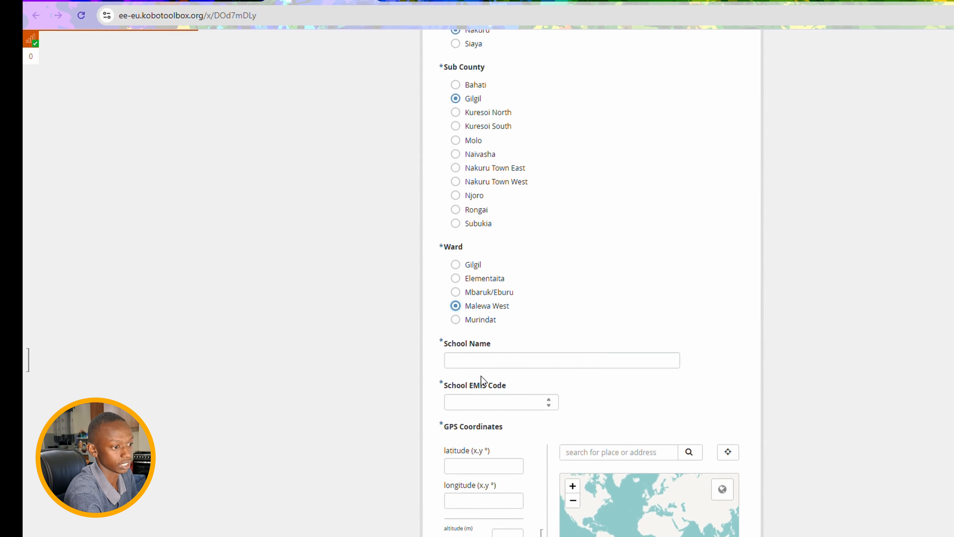
click(484, 361)
text(Leo School)
click(487, 400)
text(12345678)
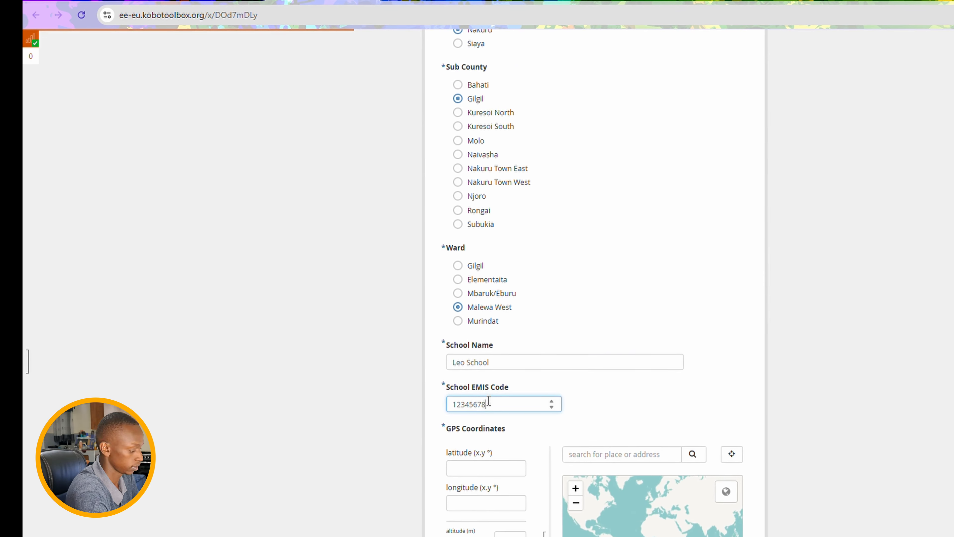
- Pin the school location, rate classroom condition Poor, and enter the number of classrooms
scroll(482, 475, down, 2)
click(604, 445)
scroll(440, 471, down, 8)
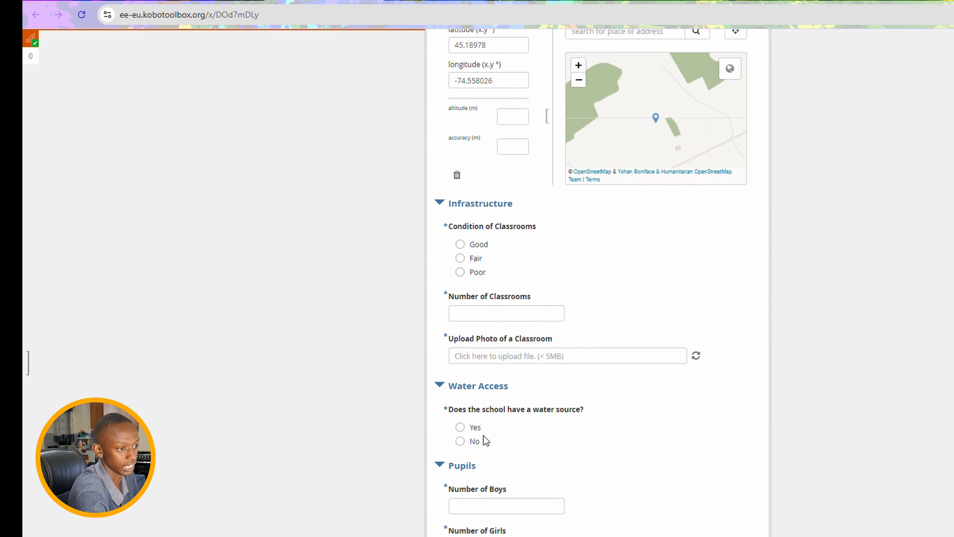
click(460, 272)
click(488, 313)
text(20)
- Attach the classroom photo, replacing form_logo with image file h from Downloads
click(529, 355)
scroll(288, 249, down, 3)
click(323, 327)
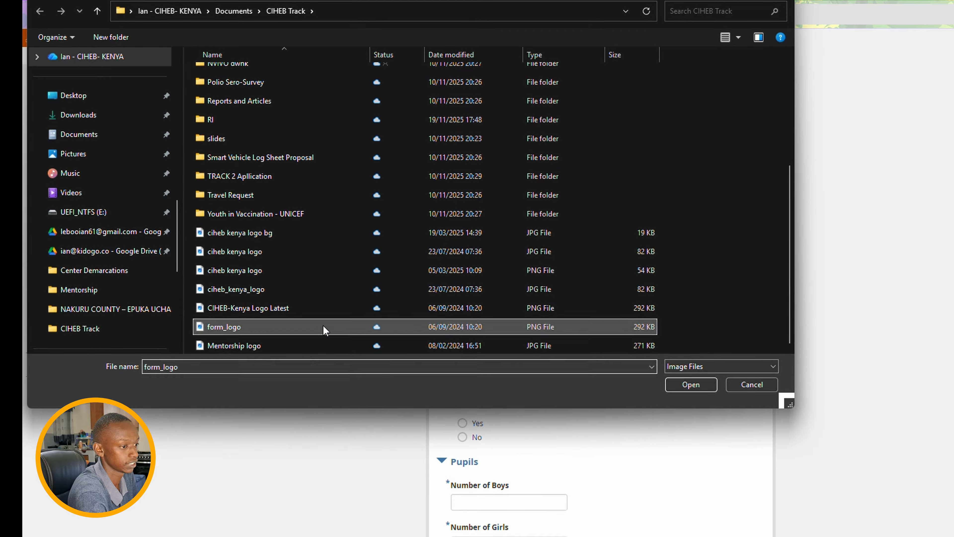
double_click(324, 326)
click(701, 352)
click(633, 186)
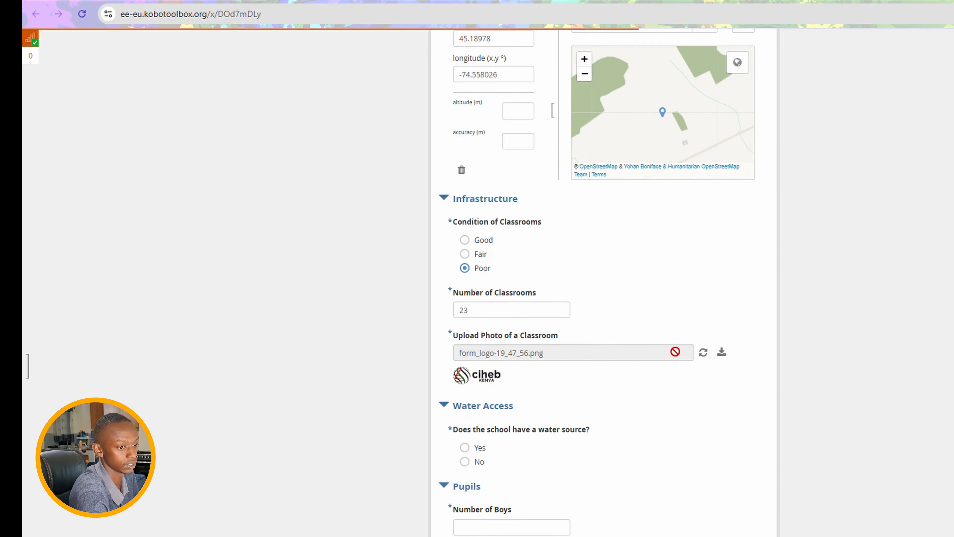
click(586, 351)
scroll(137, 221, up, 5)
click(79, 95)
click(257, 129)
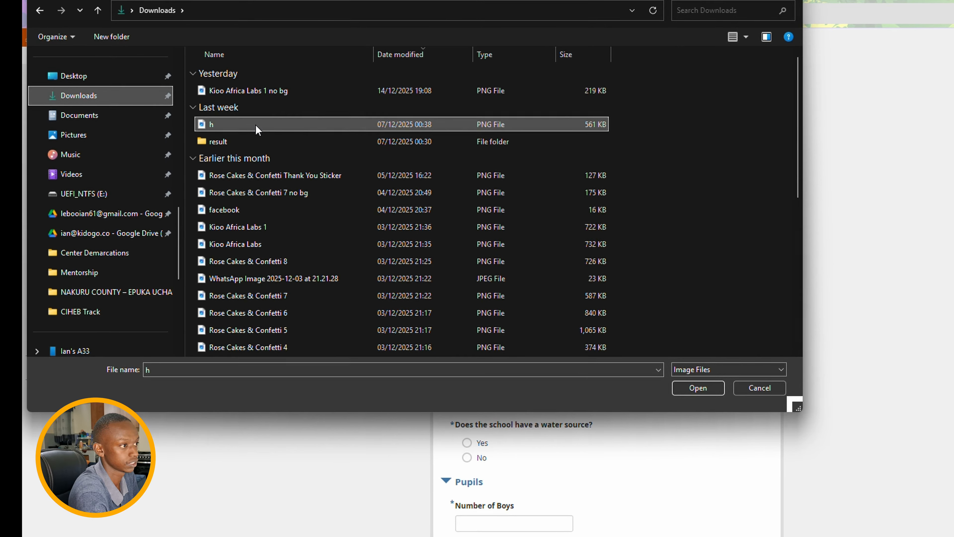
double_click(257, 129)
- Record a water source: Yes, Piped Water, available in the Afternoon
click(480, 465)
scroll(505, 478, down, 3)
click(496, 382)
click(493, 478)
scroll(500, 473, down, 3)
- Enter 204 boys, 395 girls and 30% teacher attendance today
click(523, 425)
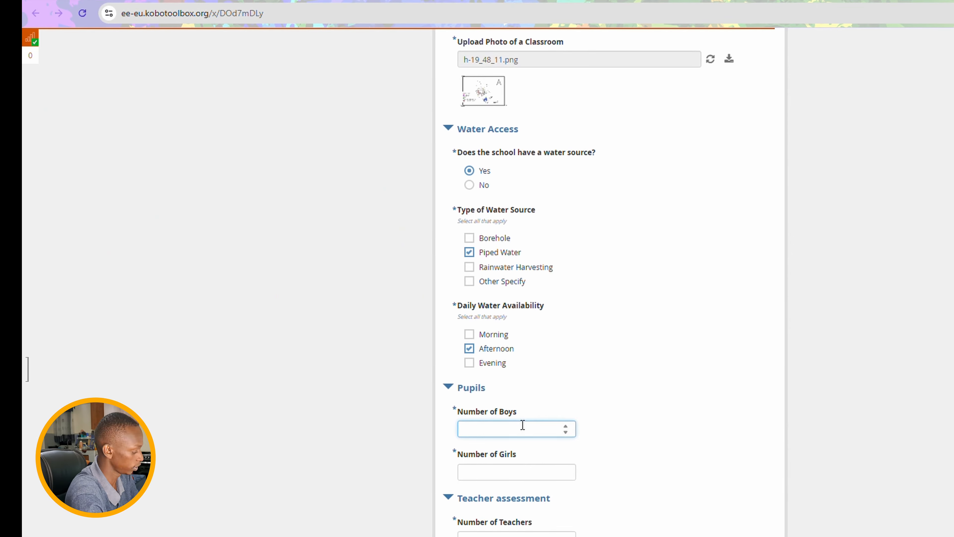
text(204)
click(563, 470)
text(395)
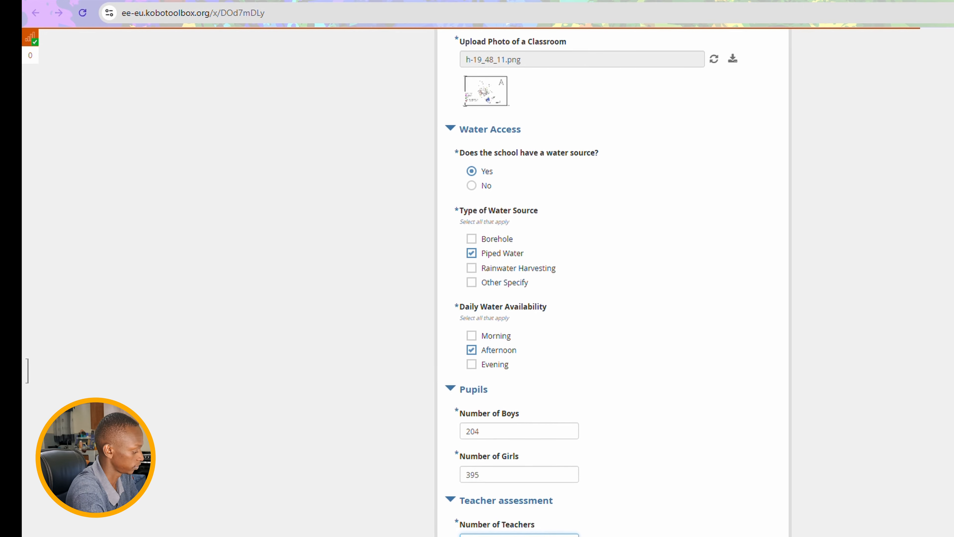
text(35)
scroll(519, 533, down, 1)
click(519, 533)
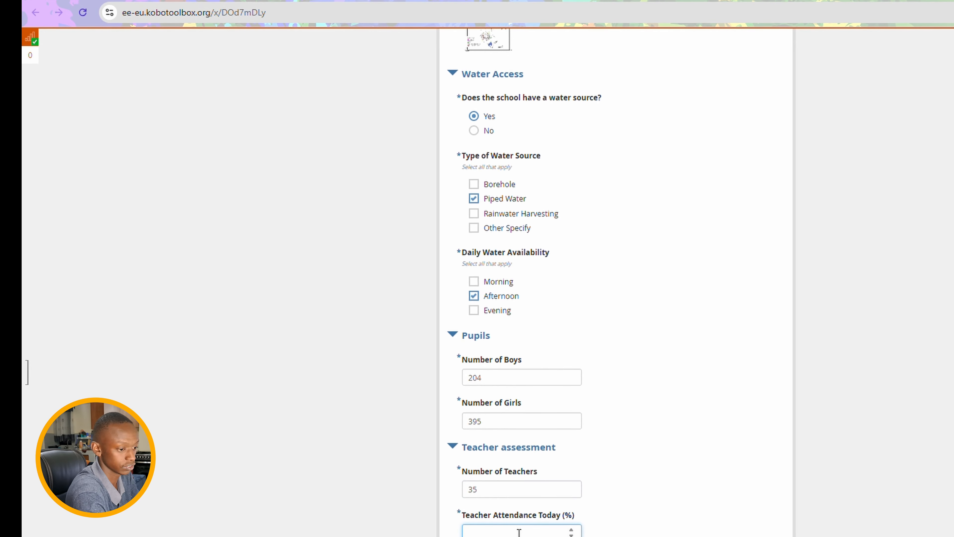
text(30)
- Fill in the head teacher's phone number and enter 'nil' as additional comments
scroll(519, 532, down, 2)
click(530, 506)
text(712345678)
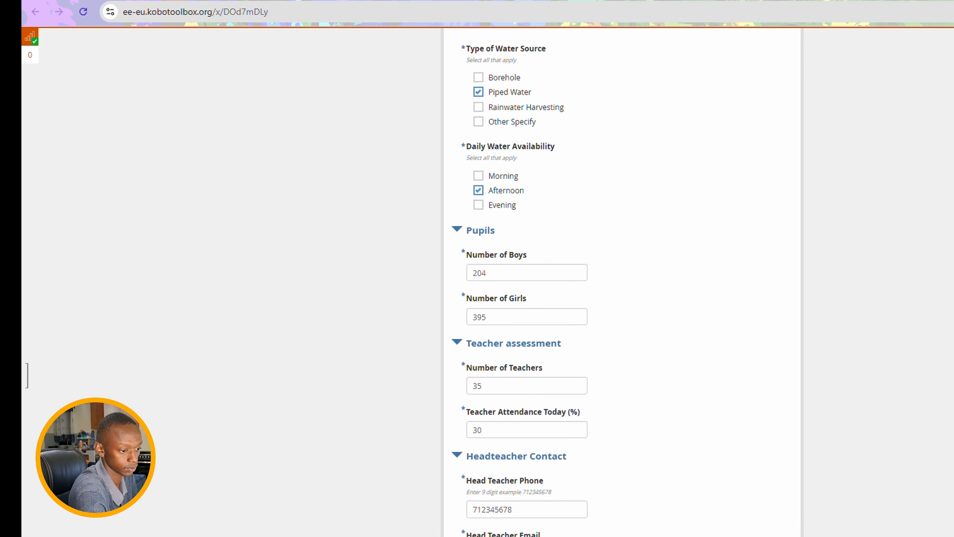
scroll(526, 533, down, 2)
click(530, 533)
text(nil)
scroll(506, 379, up, 12)
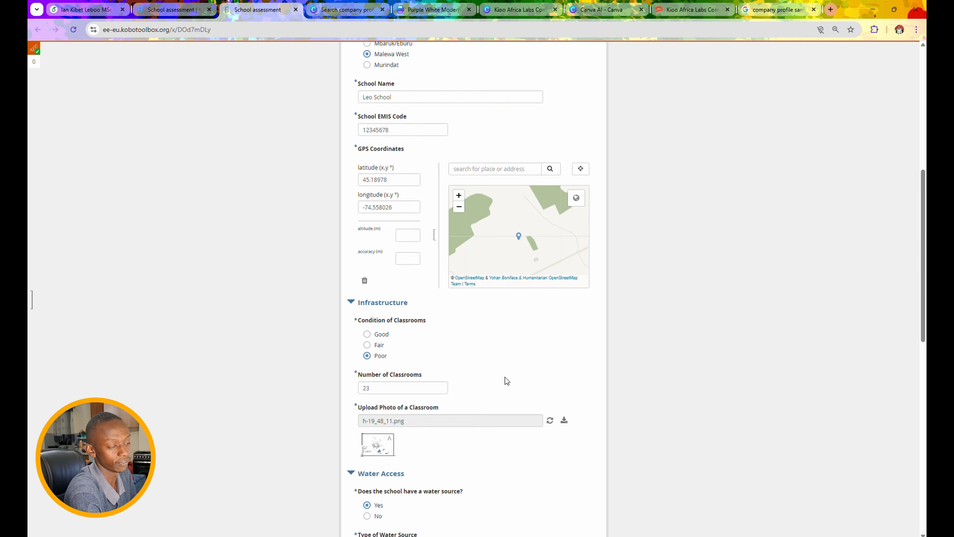
- Search the map for nairobi and drop the GPS marker at -1.291484, 36.819773
scroll(506, 381, up, 4)
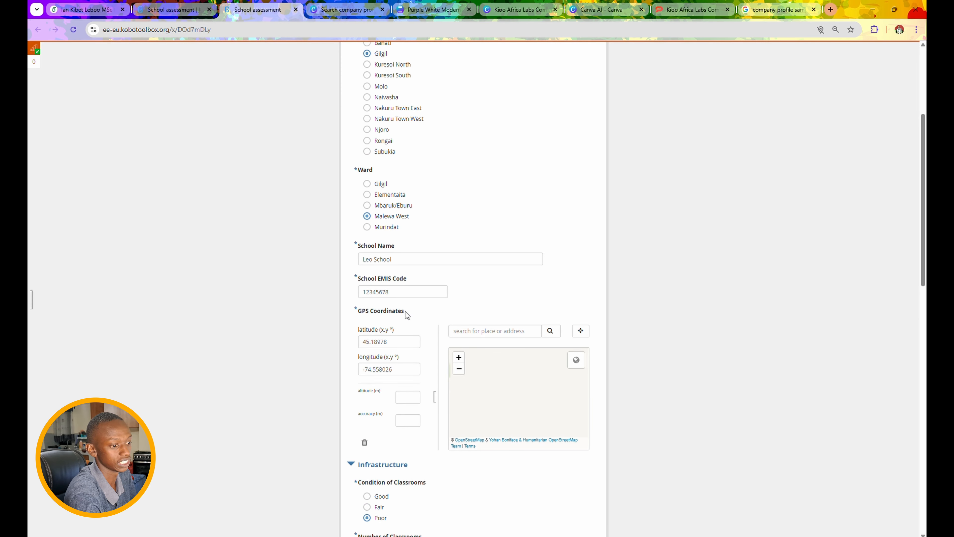
scroll(407, 315, down, 1)
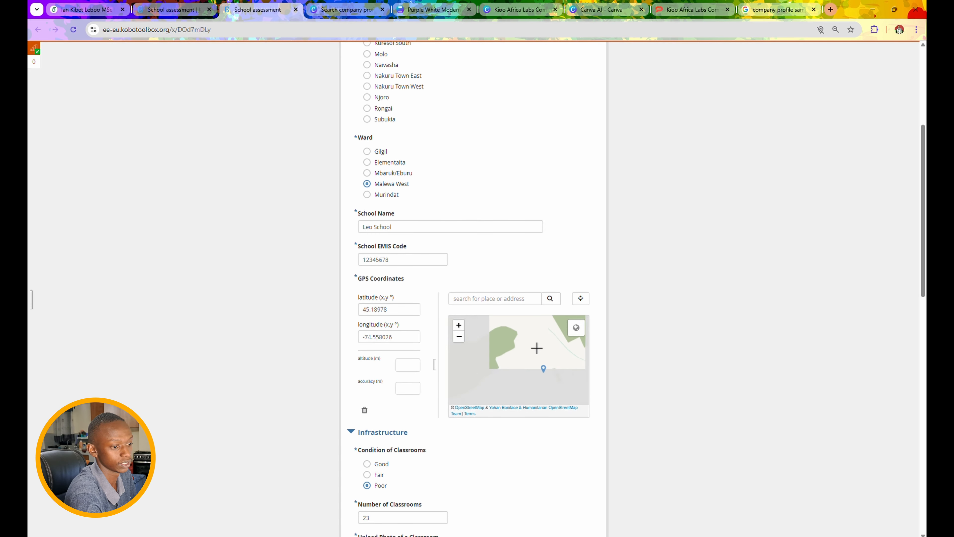
scroll(537, 347, down, 2)
click(527, 297)
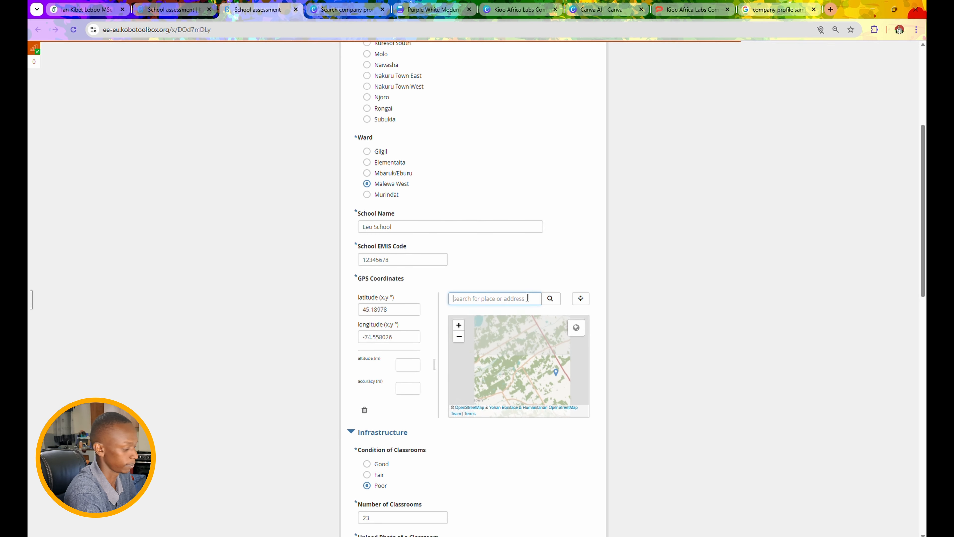
text(nairobi)
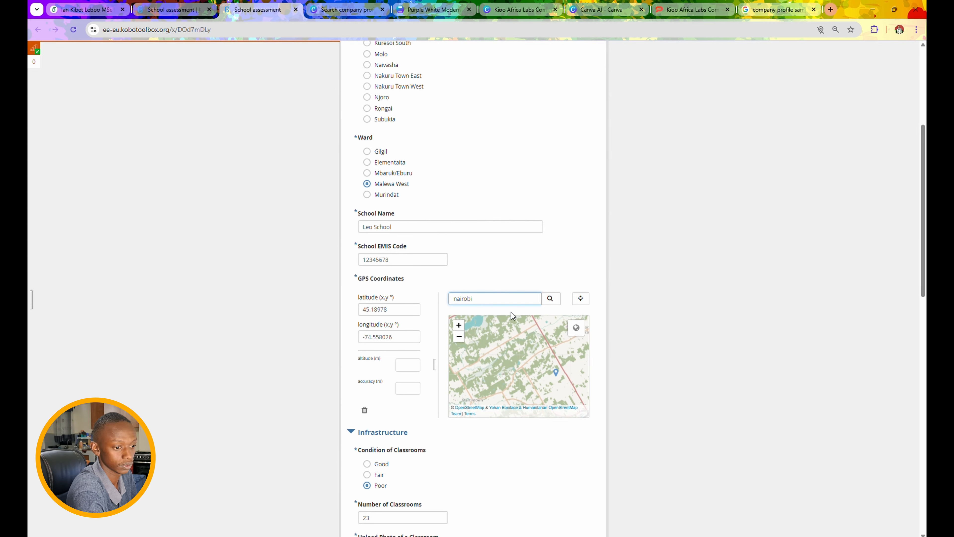
key(Return)
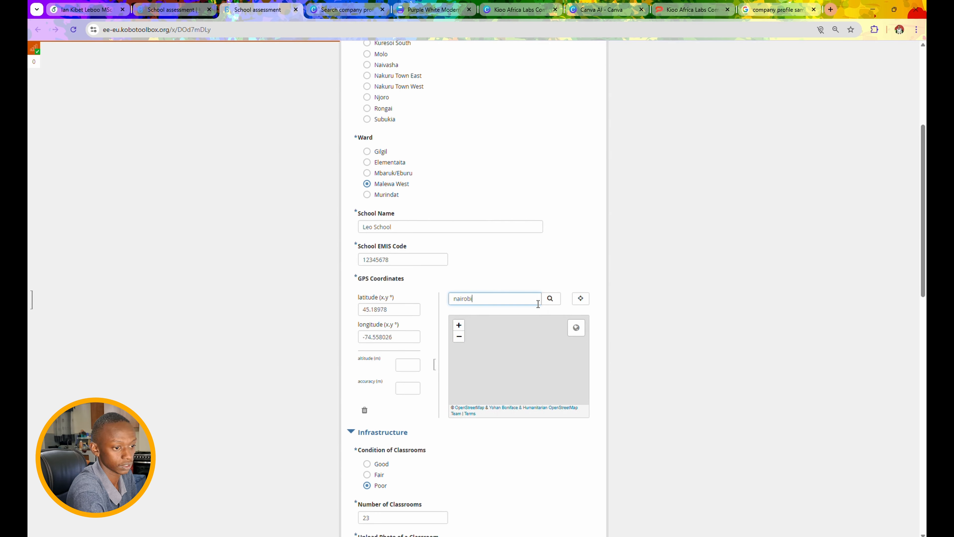
click(501, 360)
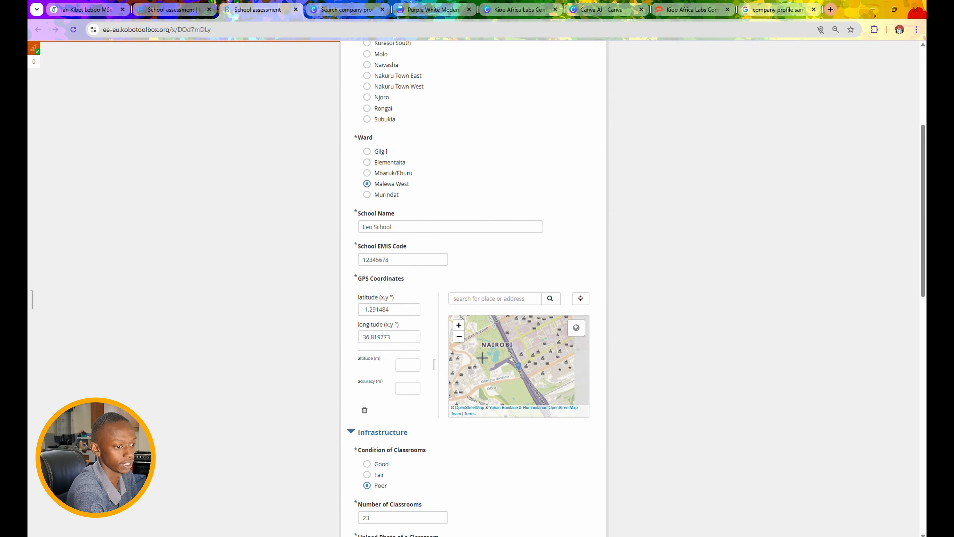
scroll(405, 360, down, 7)
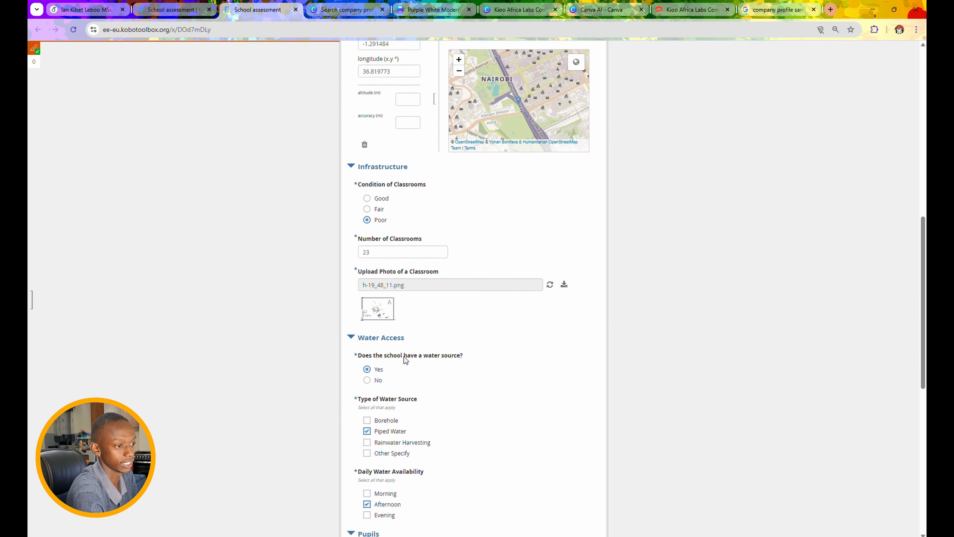
- Submit the assessment, logging in to KoboToolbox when prompted, then discard the leftover record
scroll(405, 180, down, 1)
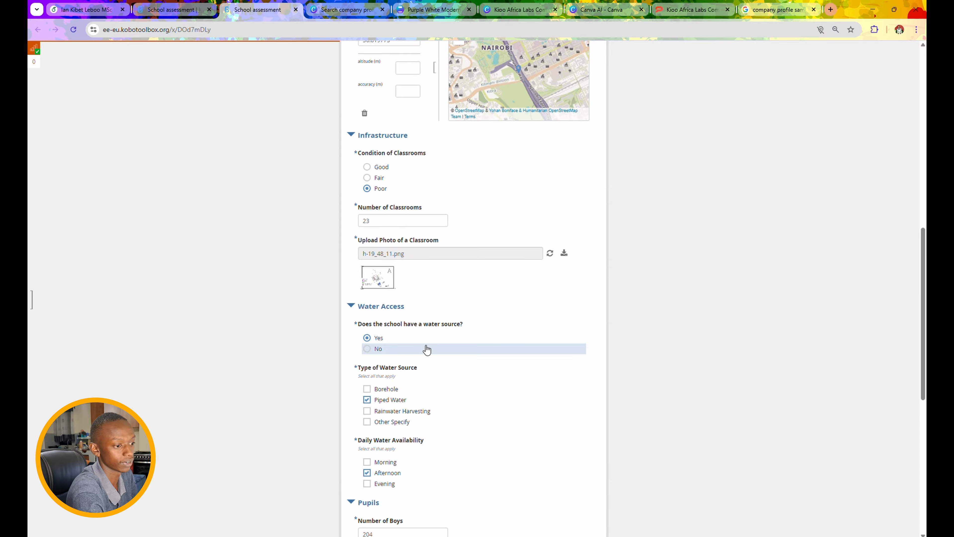
scroll(426, 347, down, 1)
scroll(402, 358, down, 2)
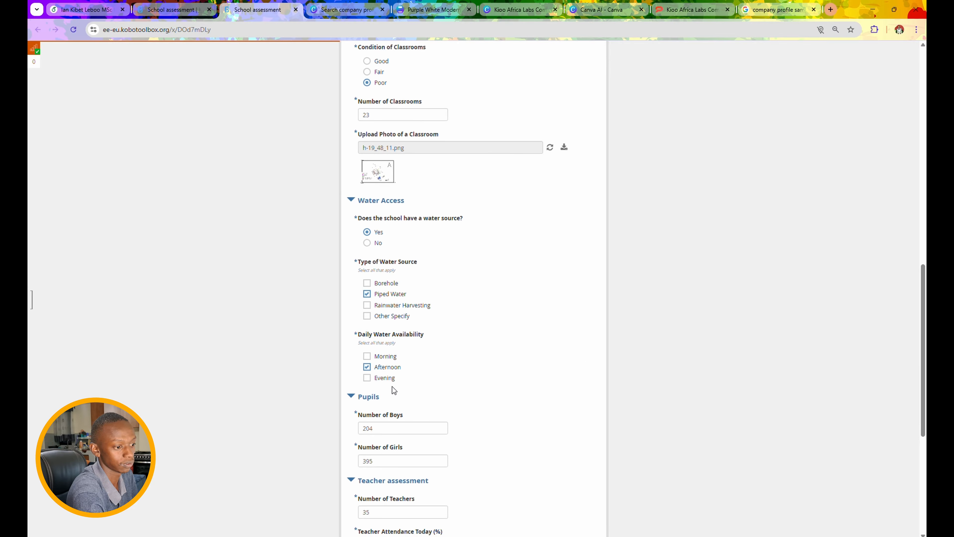
scroll(398, 391, down, 3)
scroll(400, 390, down, 4)
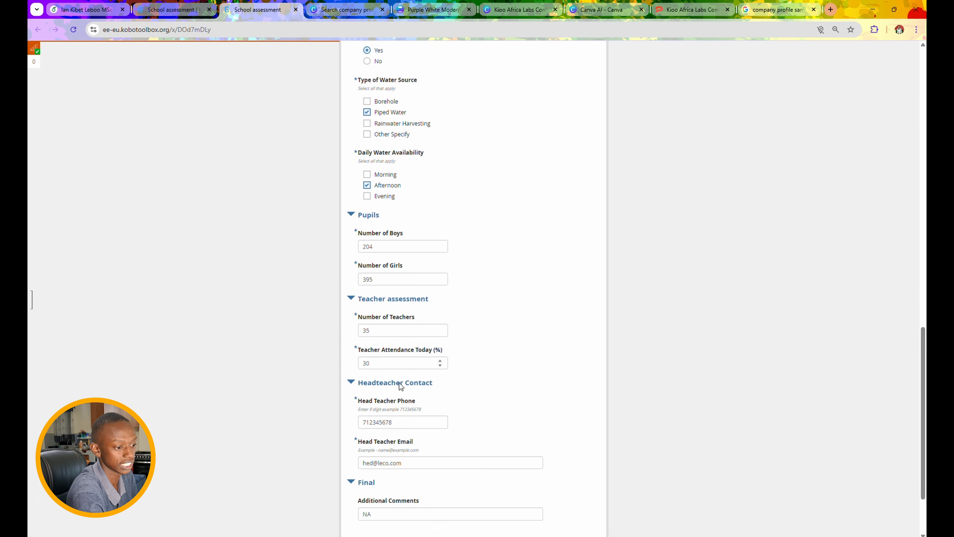
click(530, 475)
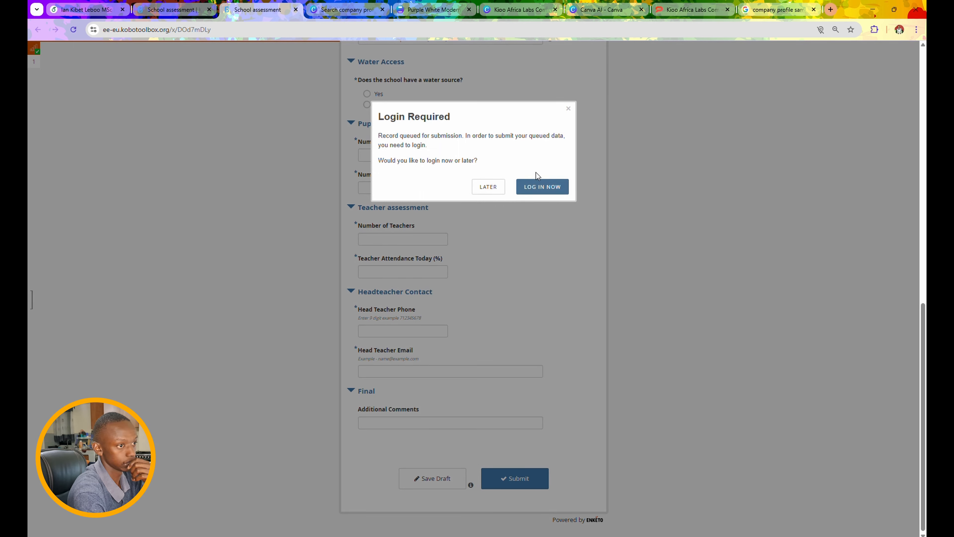
click(540, 188)
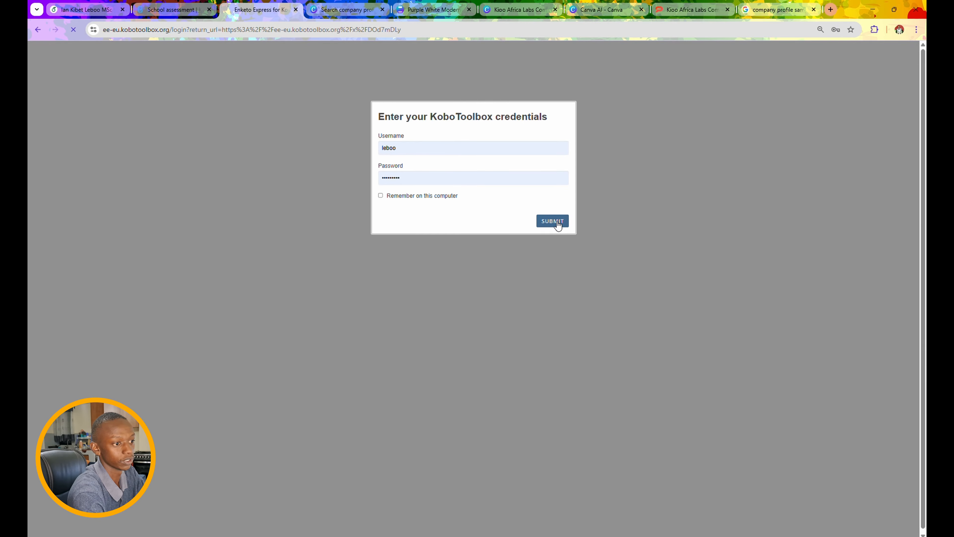
click(557, 224)
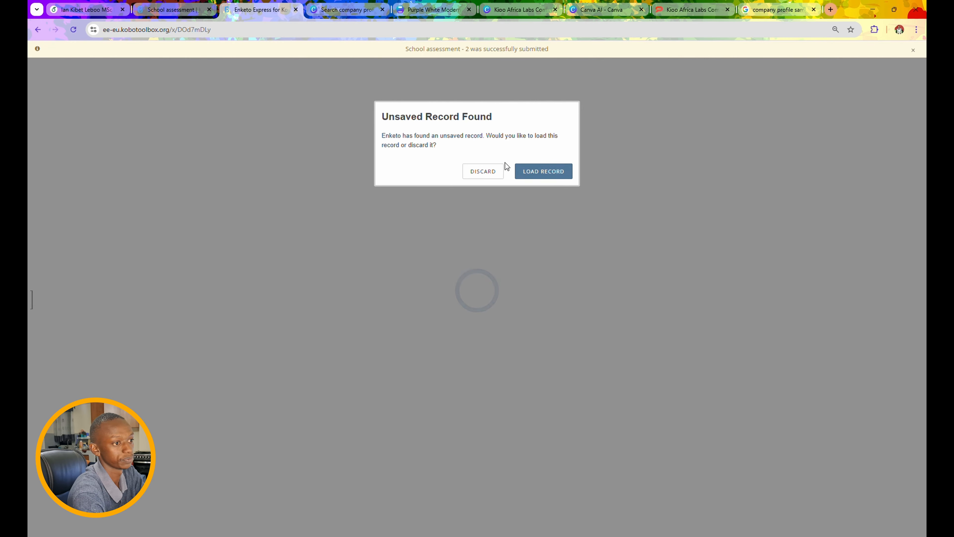
click(485, 172)
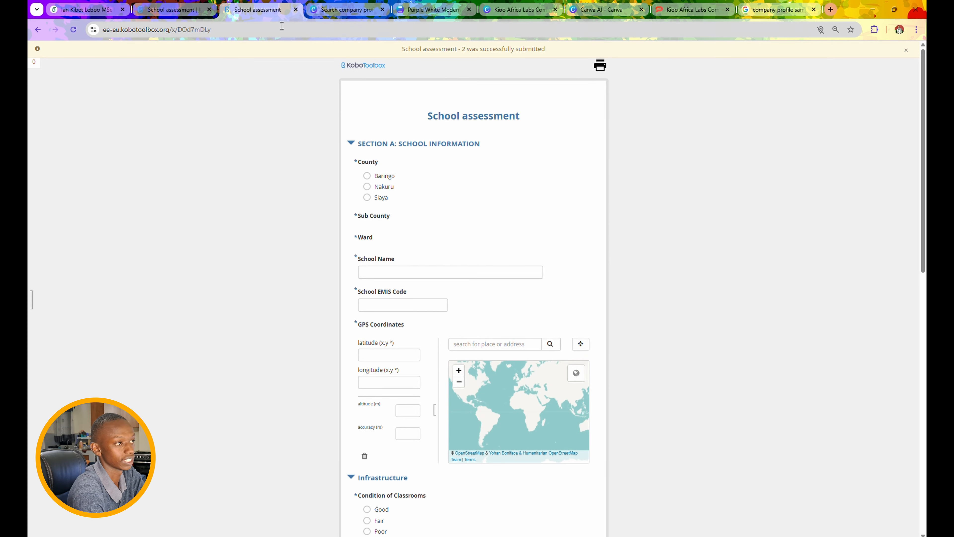
- View the School assessment data table and briefly open the Leo School record's edit page
click(190, 9)
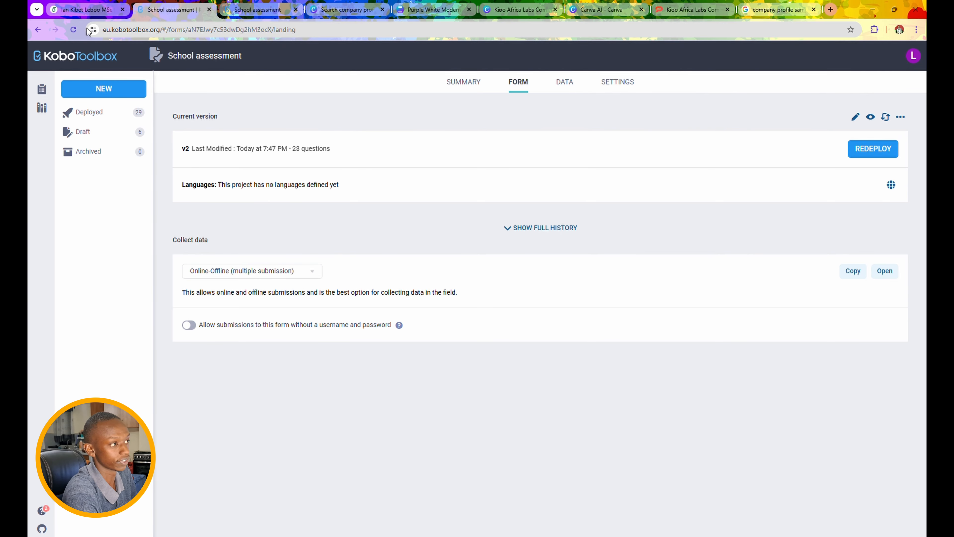
click(73, 28)
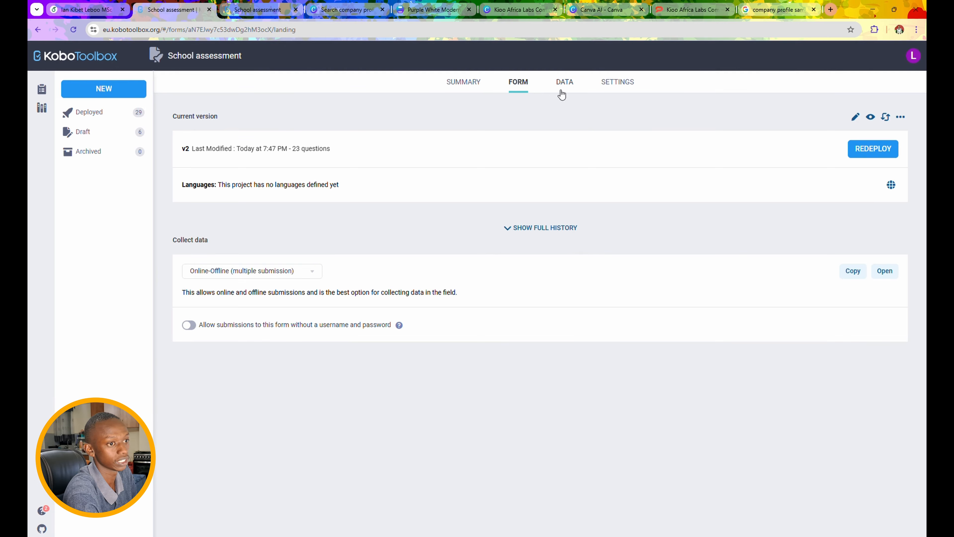
click(562, 92)
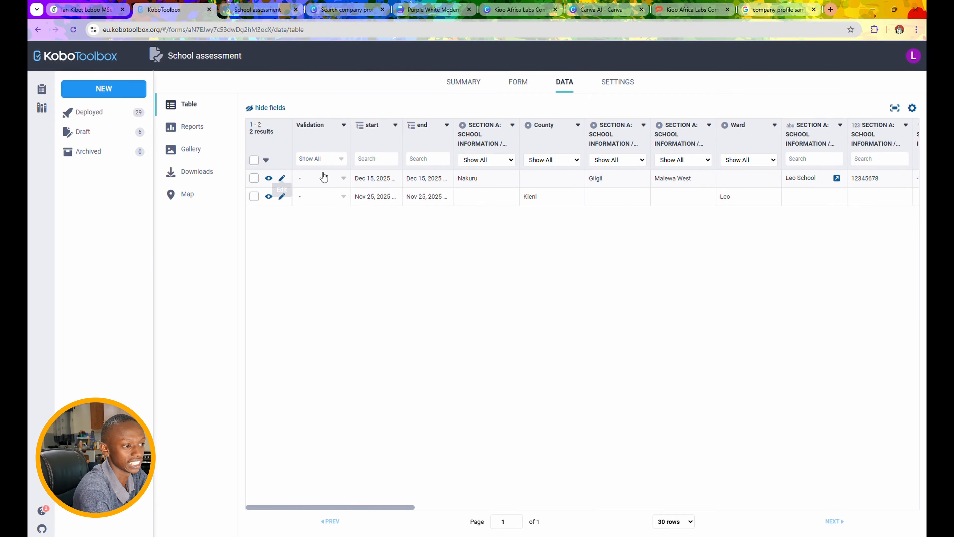
click(280, 180)
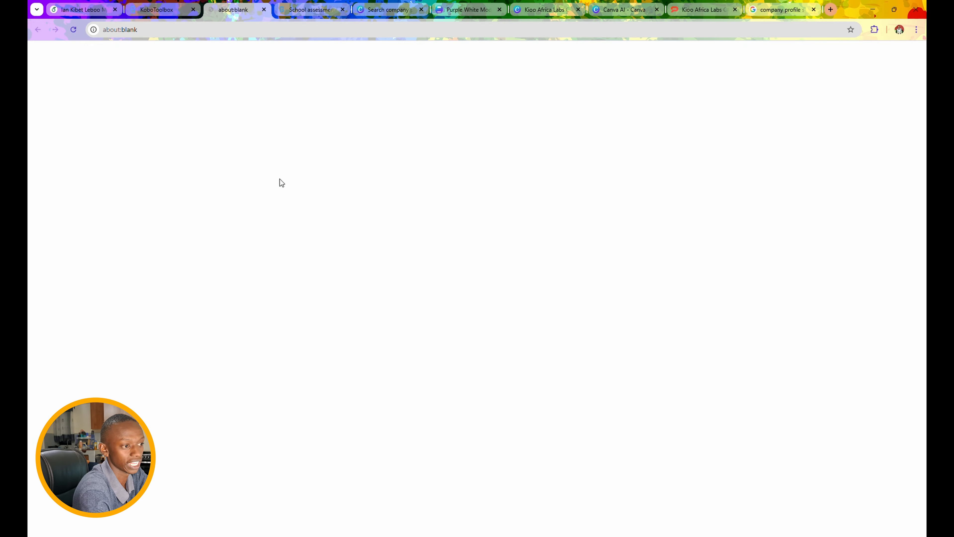
click(270, 10)
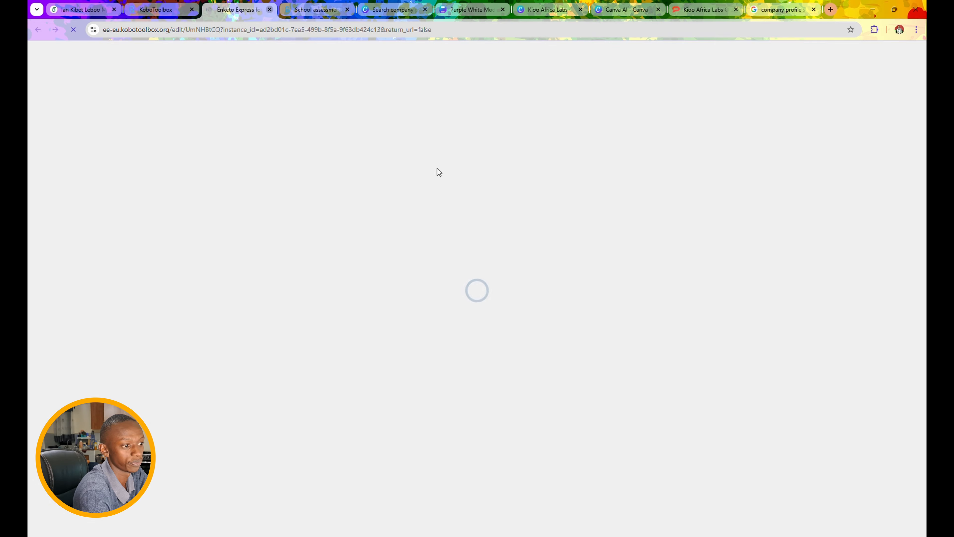
scroll(402, 162, right, 3)
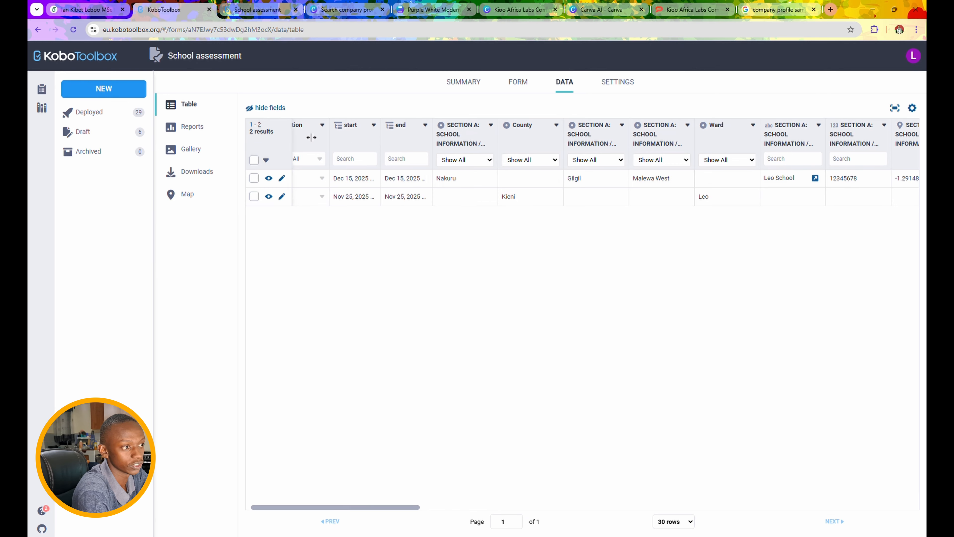
scroll(364, 185, right, 1)
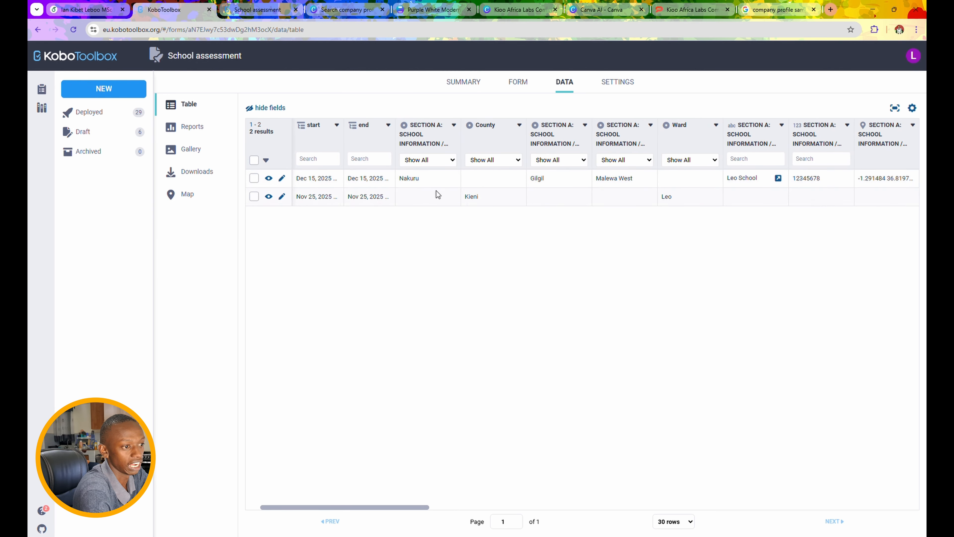
scroll(479, 193, up, 1)
scroll(475, 231, up, 5)
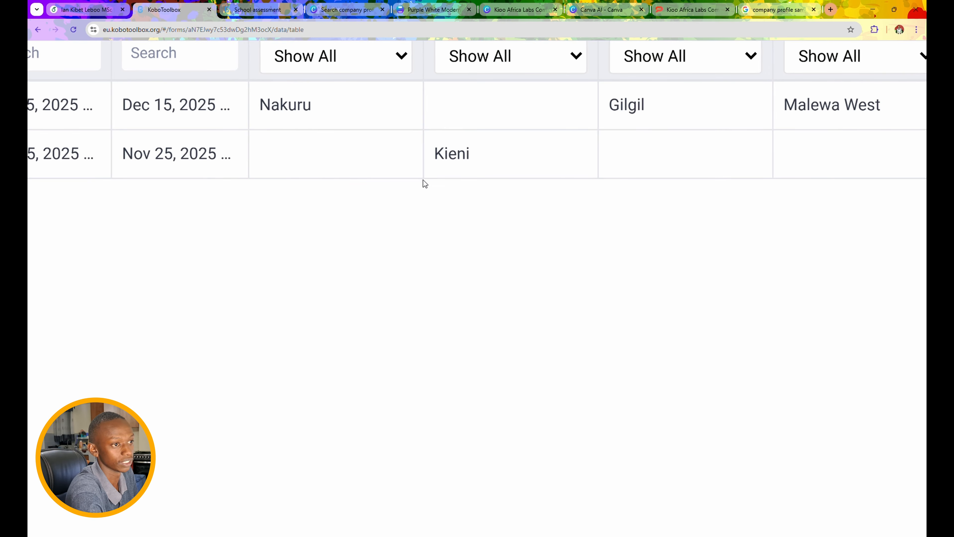
scroll(411, 251, up, 4)
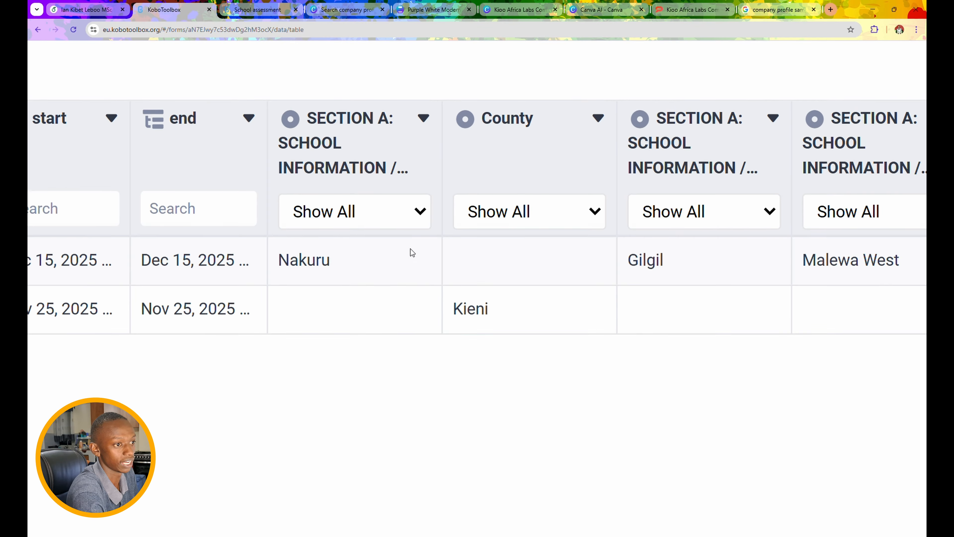
scroll(463, 251, right, 5)
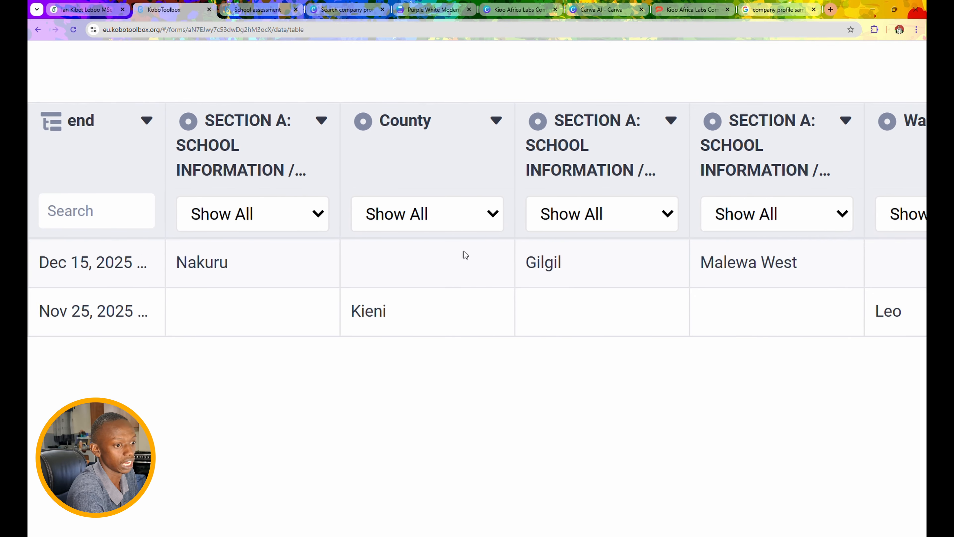
scroll(513, 263, right, 15)
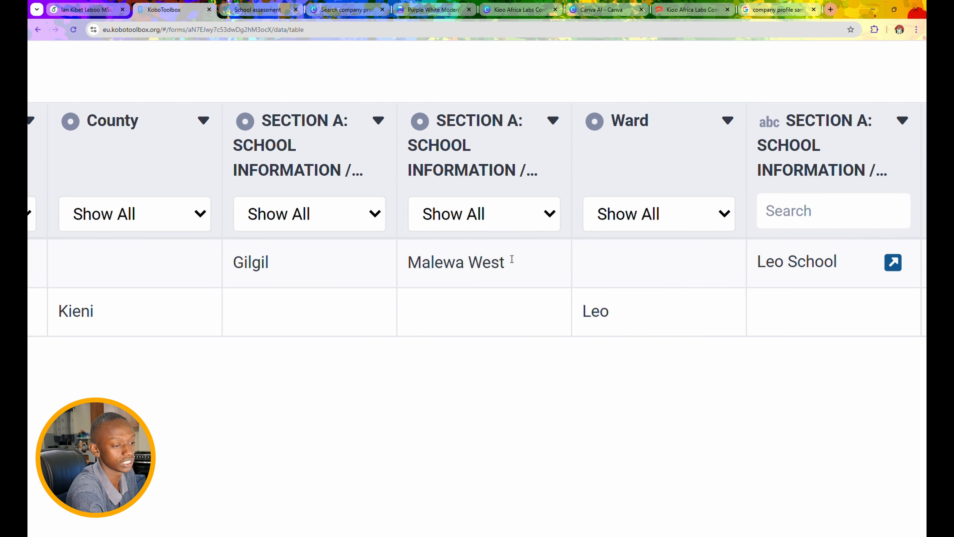
scroll(513, 263, right, 2)
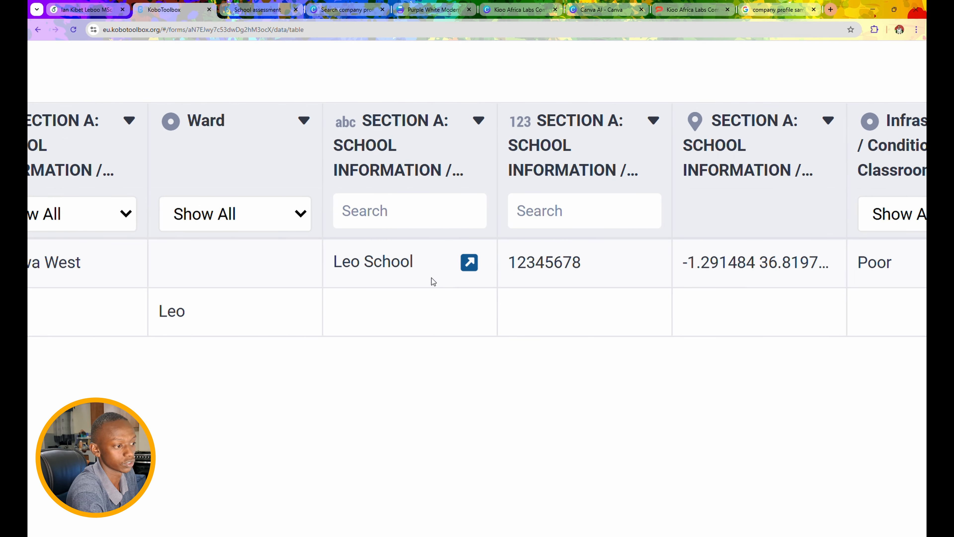
scroll(495, 300, left, 18)
scroll(496, 300, left, 8)
scroll(495, 300, right, 1)
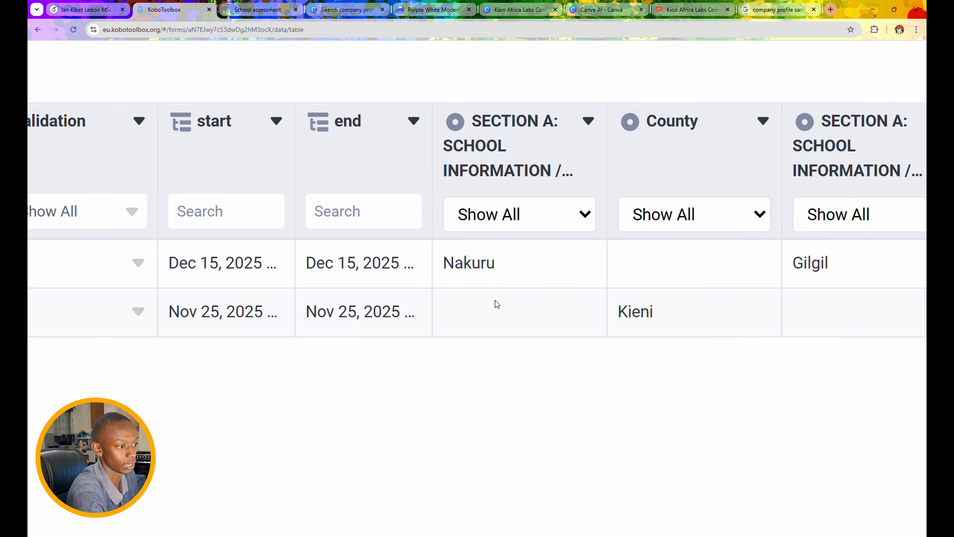
scroll(319, 273, right, 4)
scroll(370, 267, right, 19)
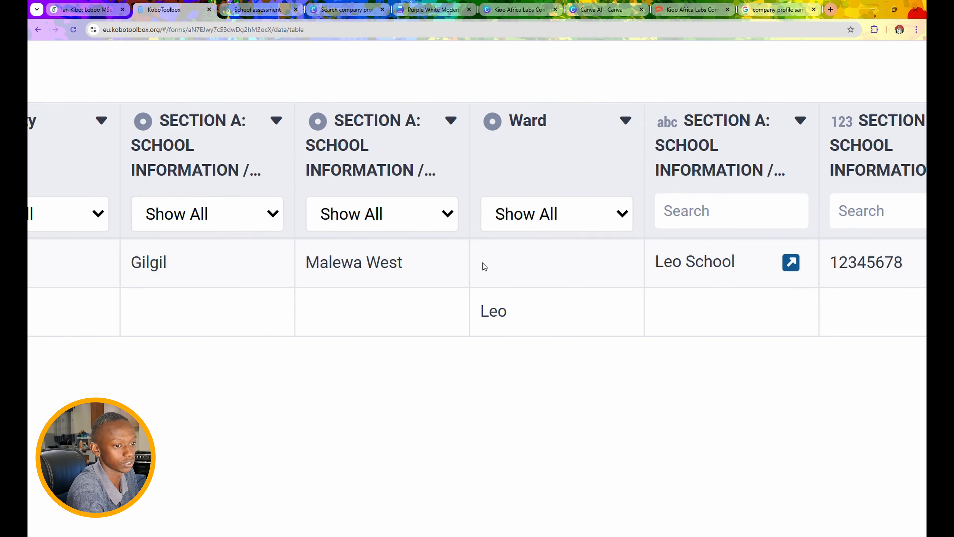
scroll(588, 255, right, 16)
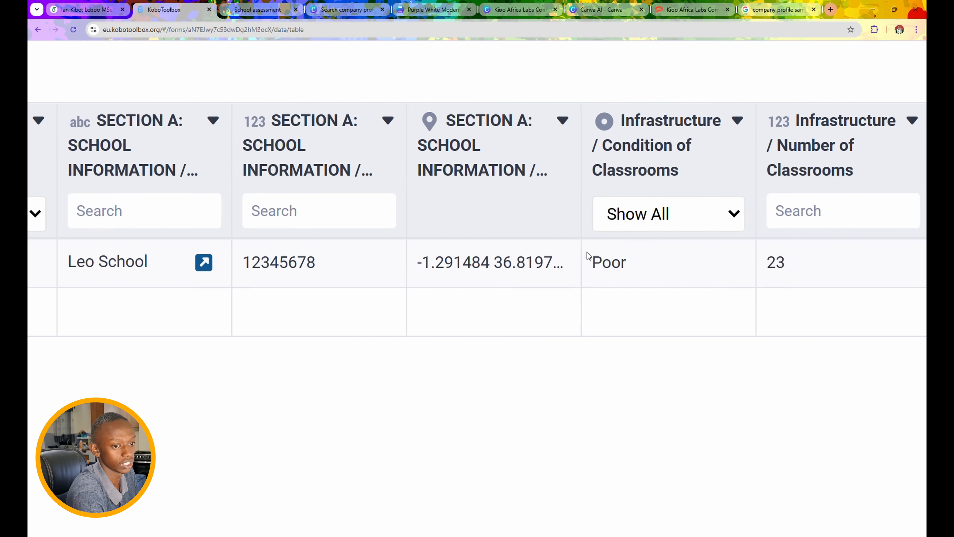
scroll(576, 262, right, 3)
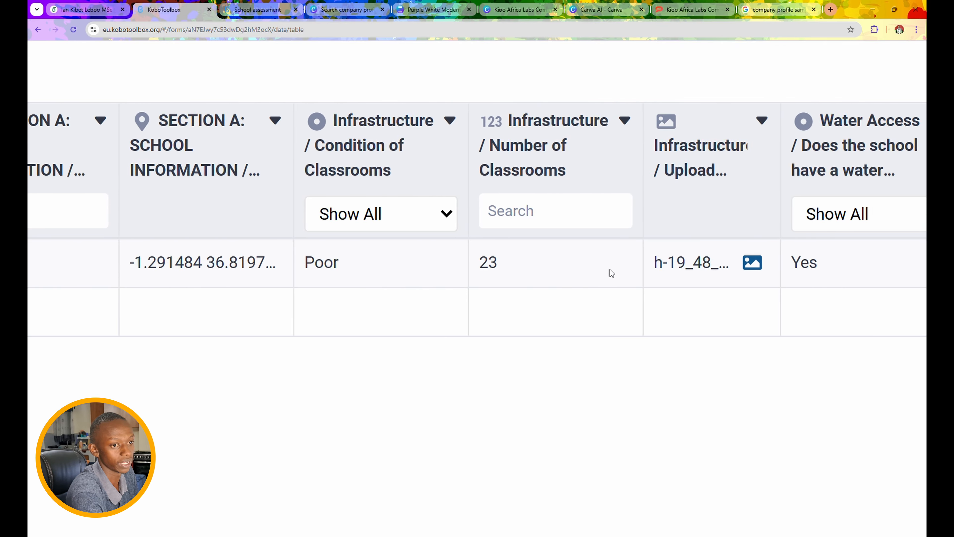
scroll(507, 311, right, 20)
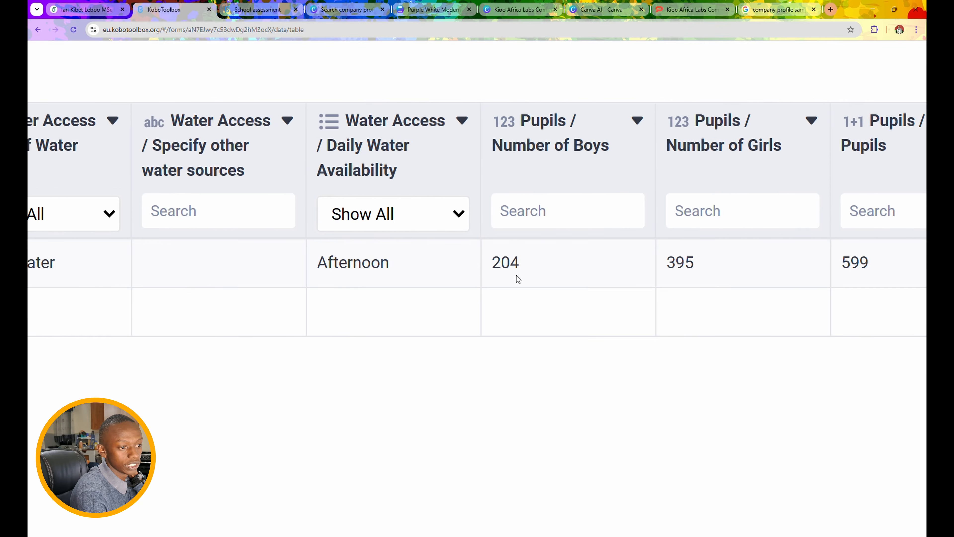
scroll(515, 272, right, 3)
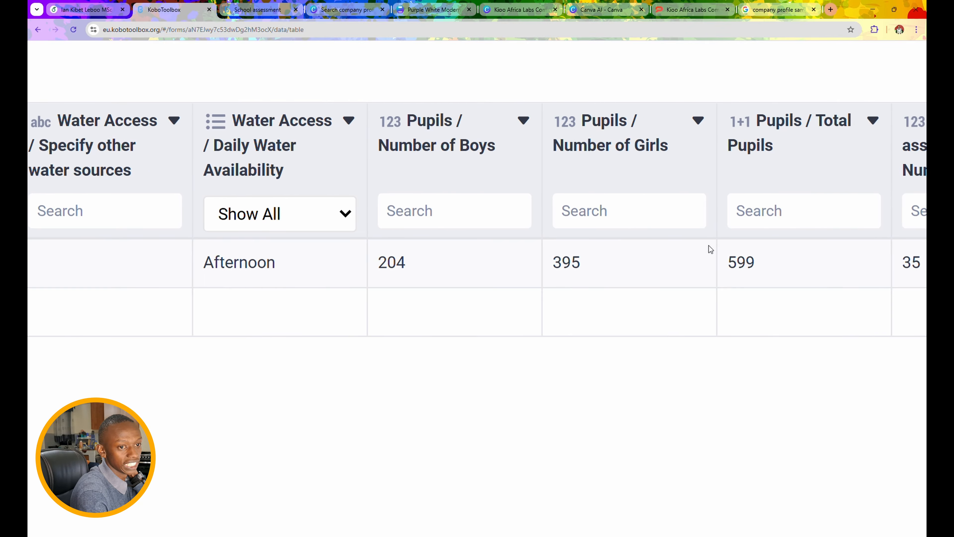
scroll(709, 246, right, 2)
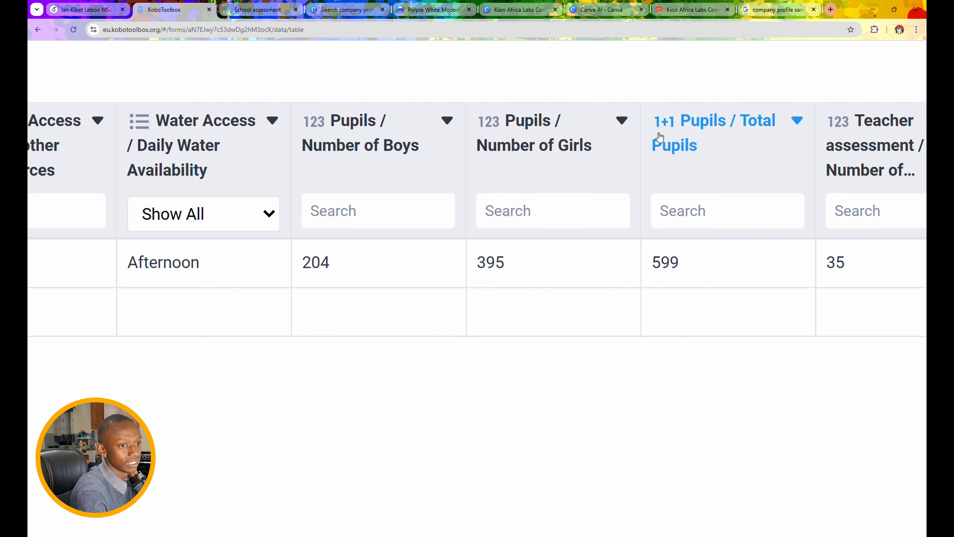
scroll(667, 266, right, 3)
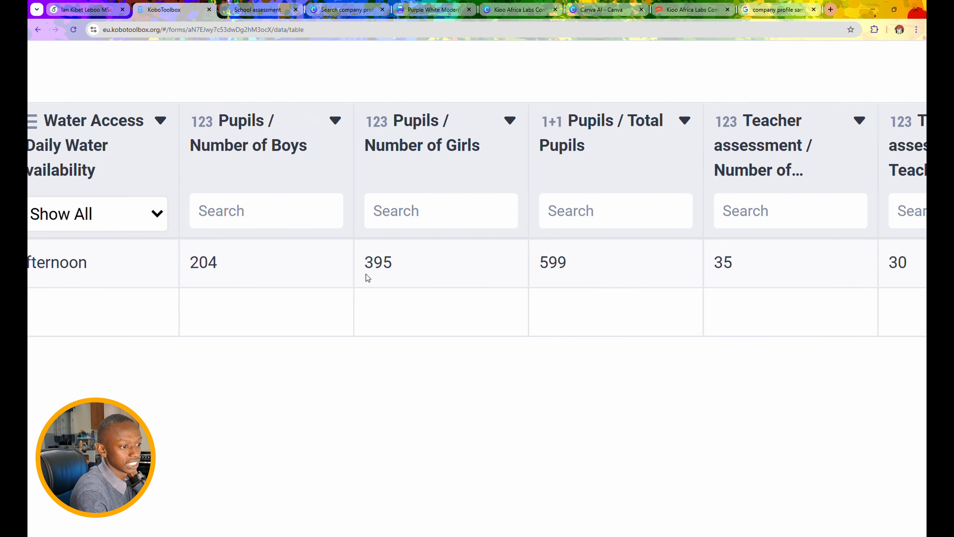
scroll(562, 277, right, 9)
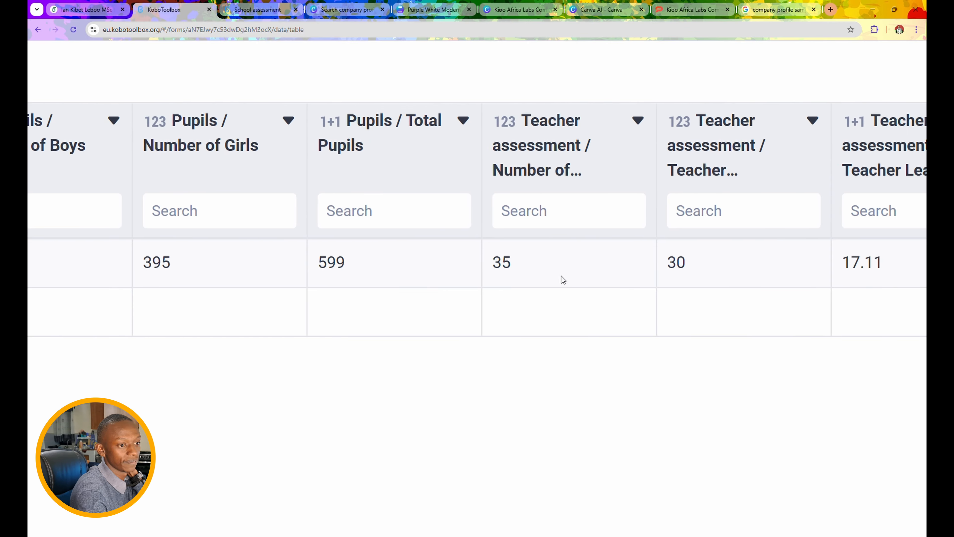
scroll(561, 279, right, 2)
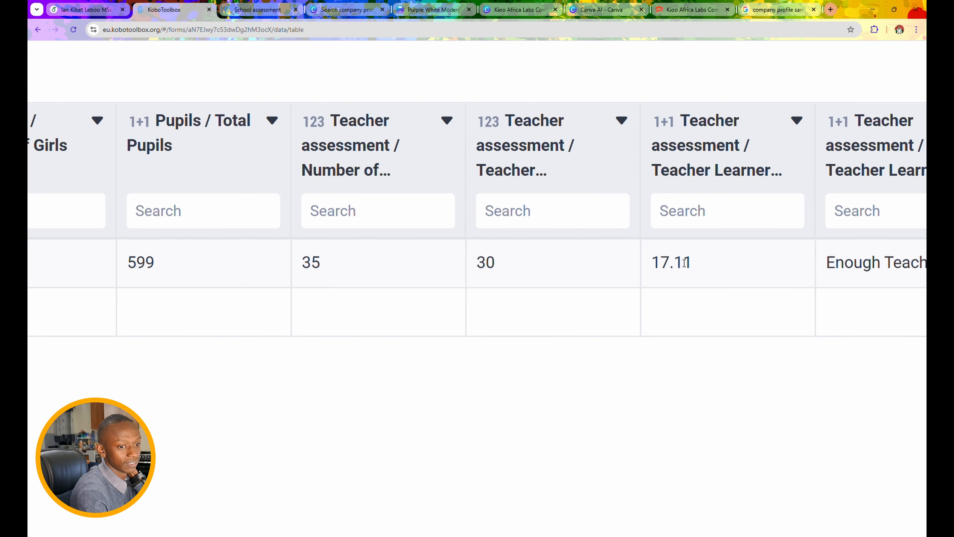
scroll(706, 276, right, 3)
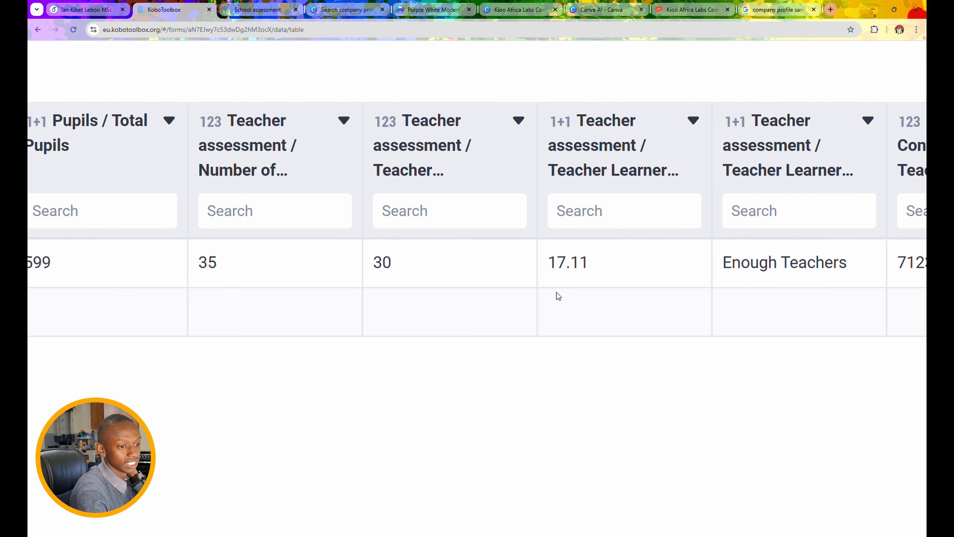
scroll(580, 277, left, 7)
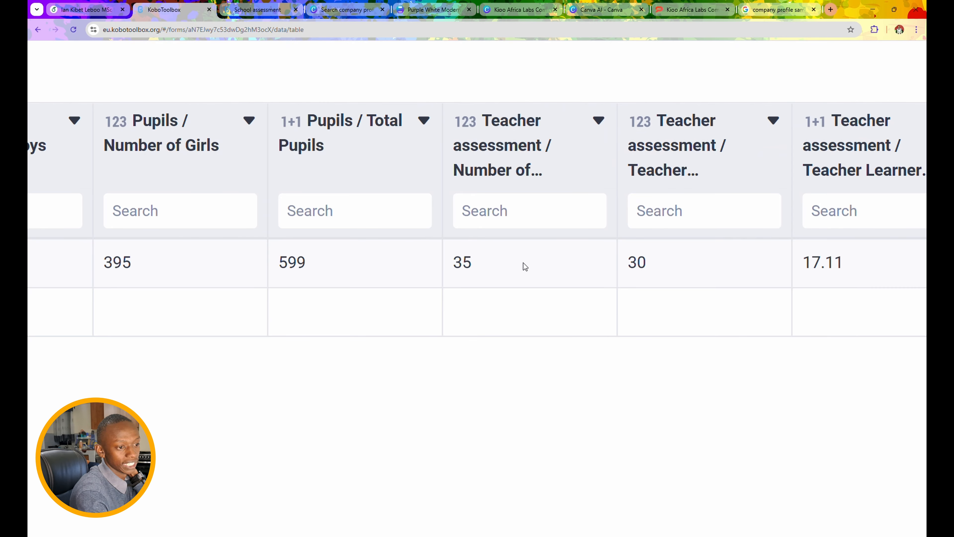
scroll(523, 262, right, 8)
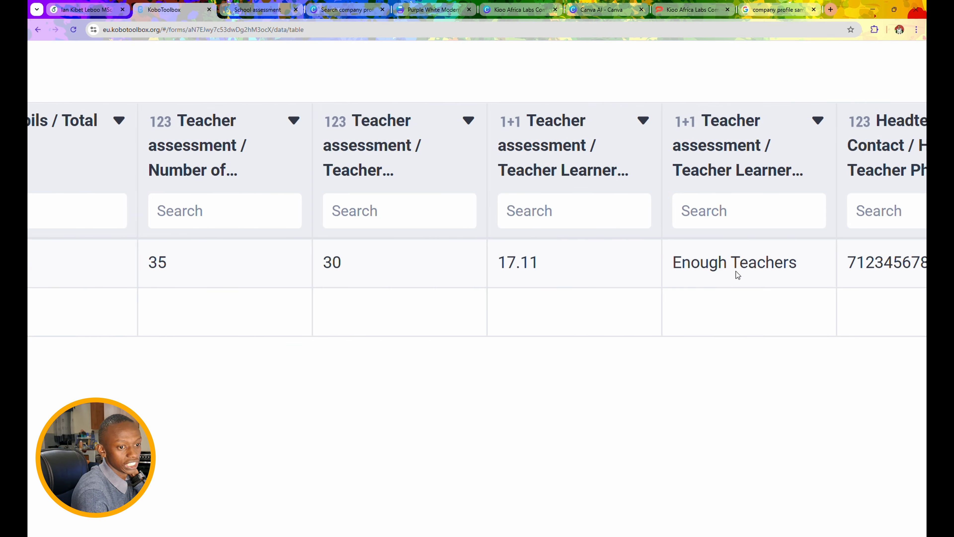
scroll(749, 270, right, 6)
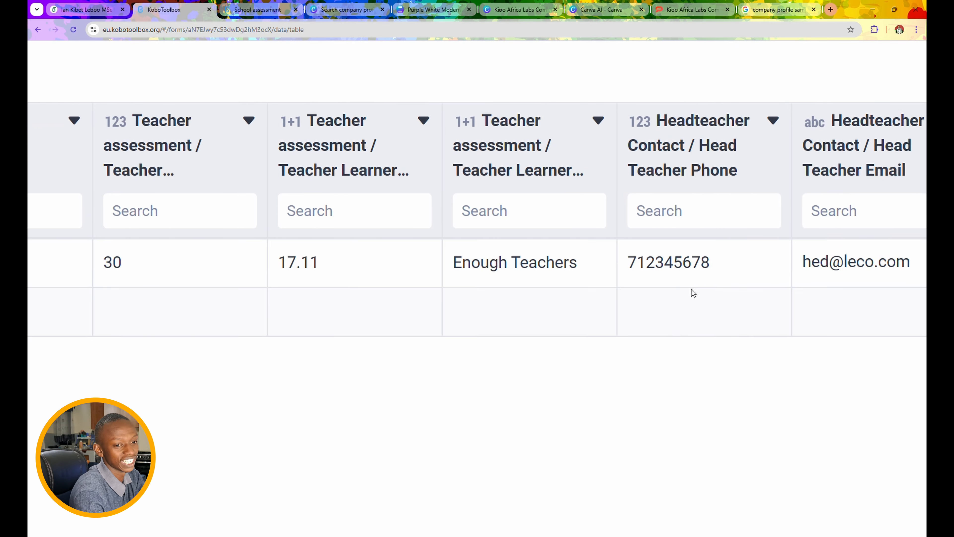
scroll(683, 263, right, 6)
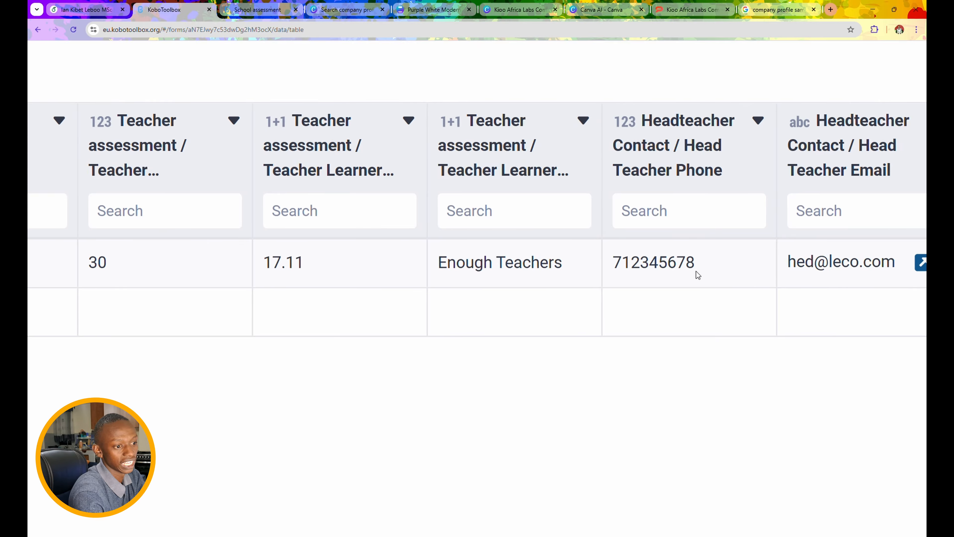
drag(358, 271, 230, 269)
scroll(568, 290, right, 10)
scroll(568, 291, right, 6)
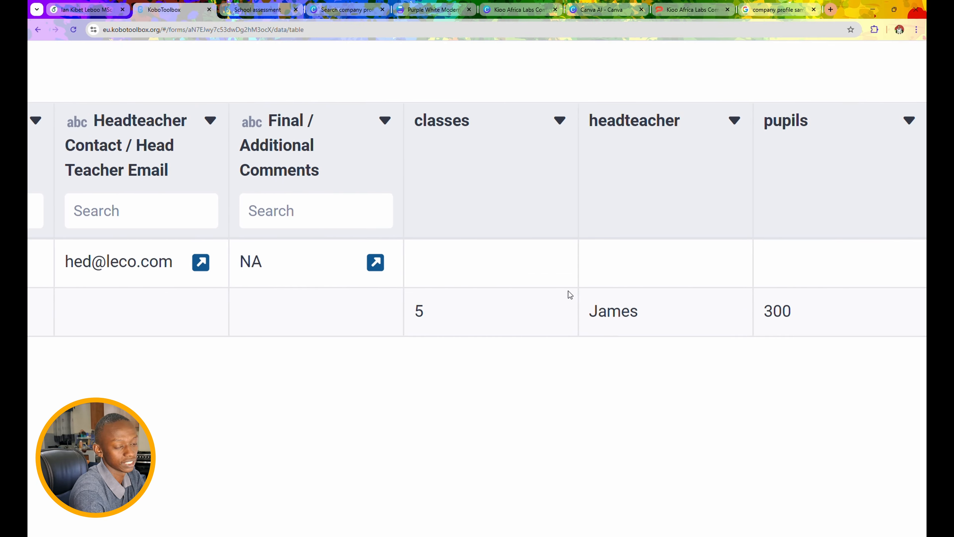
scroll(568, 290, left, 20)
scroll(568, 295, left, 20)
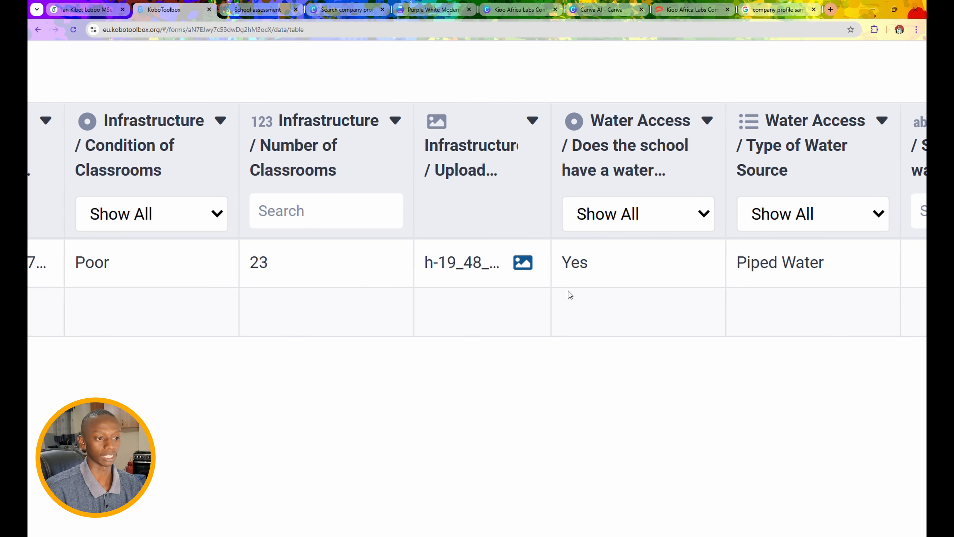
scroll(568, 291, right, 9)
scroll(568, 291, right, 8)
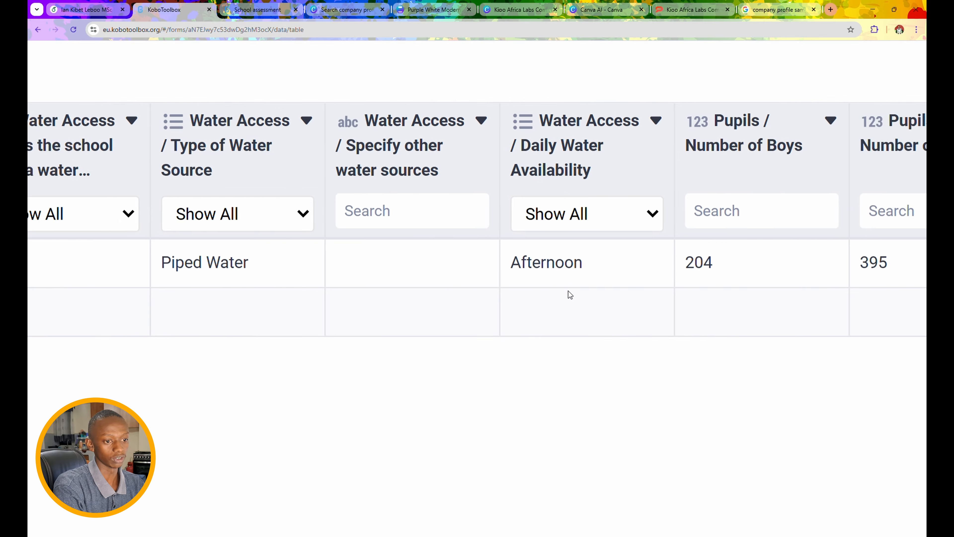
scroll(568, 290, down, 5)
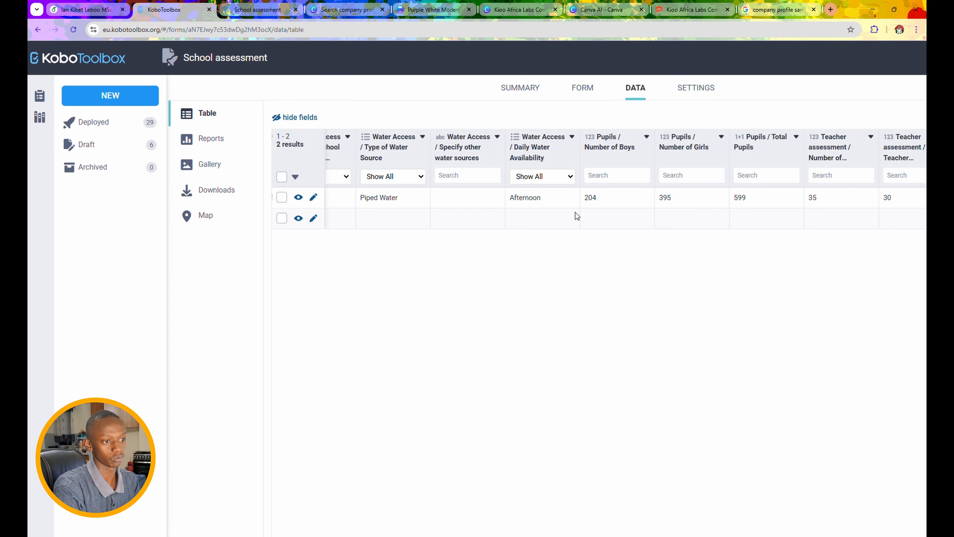
scroll(577, 215, left, 6)
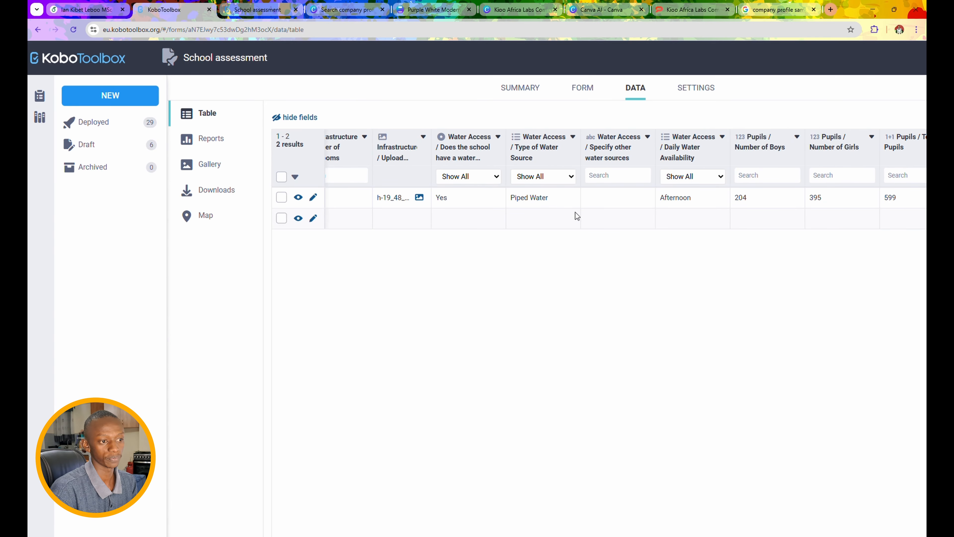